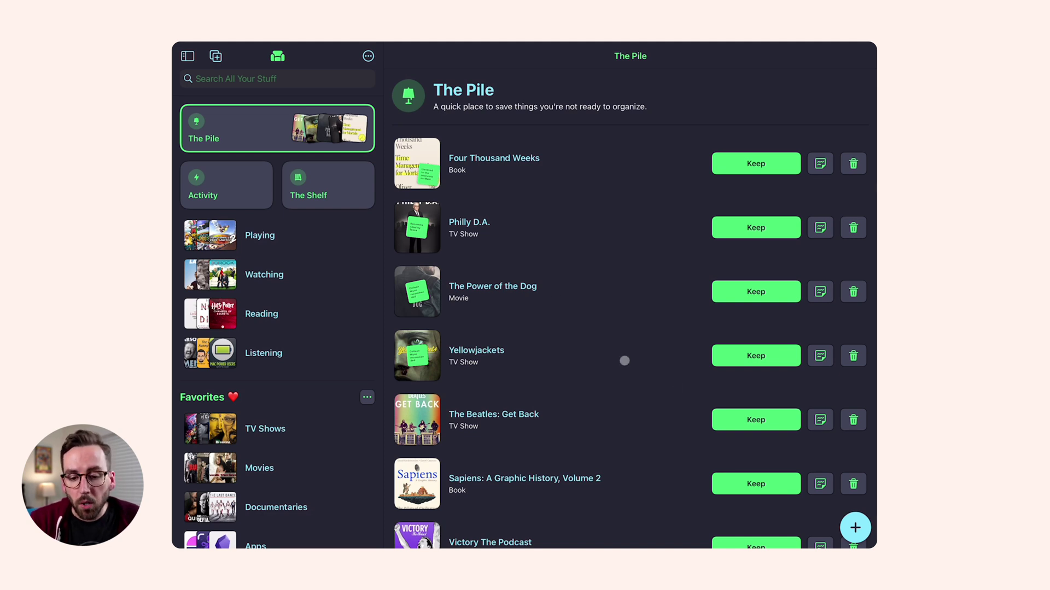
Browse The Pile, reading the Philly D.A. and DetailsPro sticky notes without changes
scroll(622, 359, "down", 5)
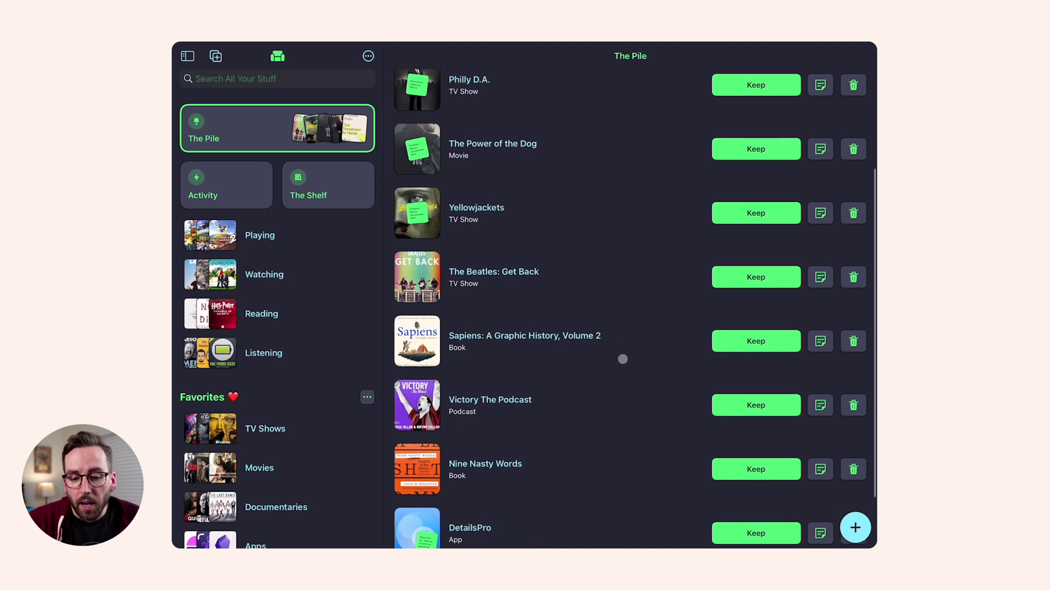
scroll(622, 359, "up", 5)
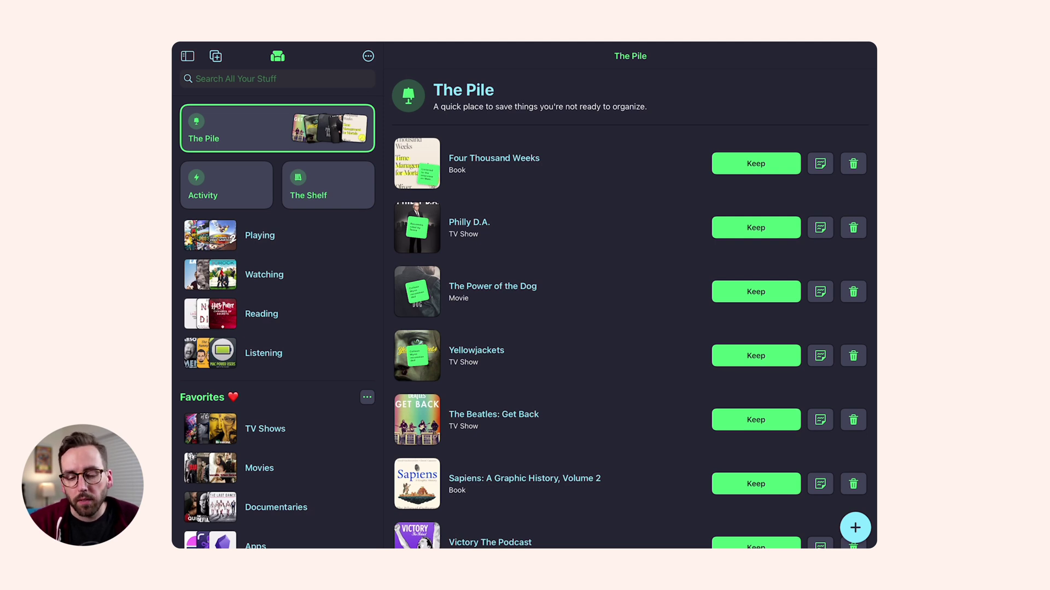
scroll(617, 338, "down", 2)
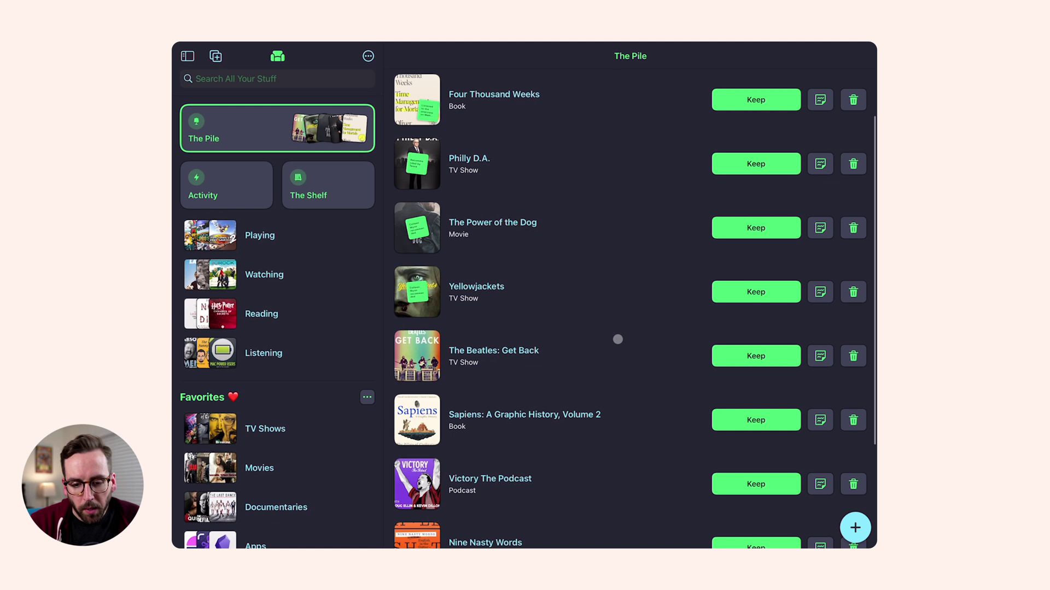
scroll(617, 339, "down", 3)
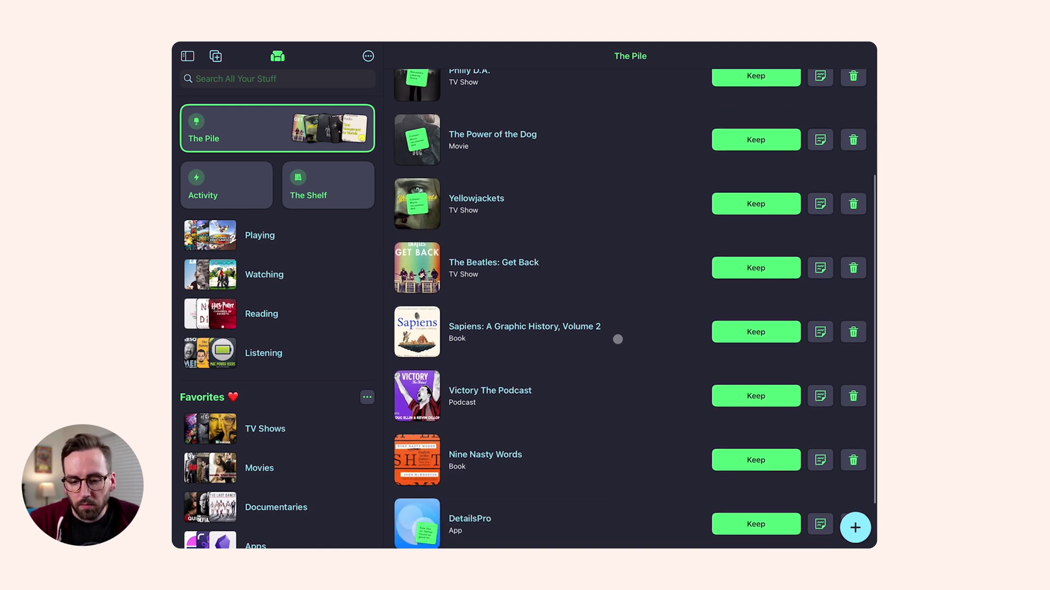
scroll(617, 340, "down", 2)
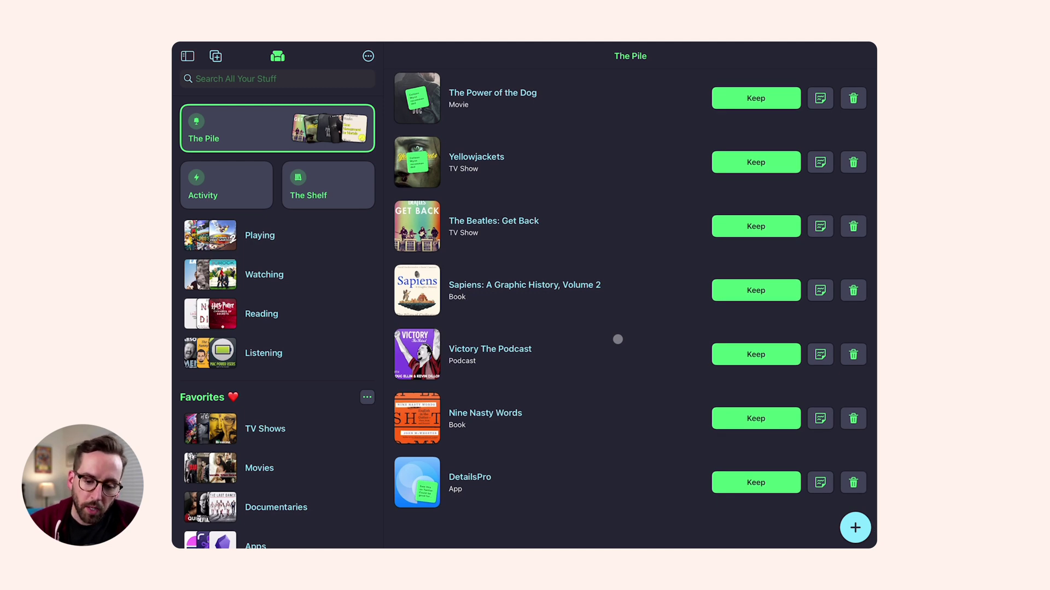
scroll(617, 339, "up", 5)
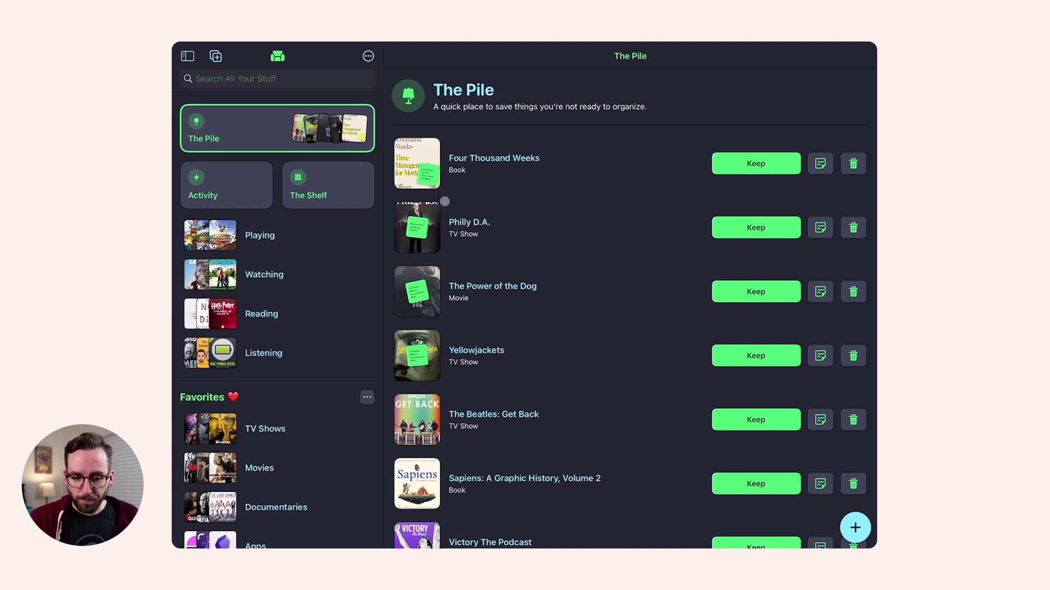
left_click(417, 227)
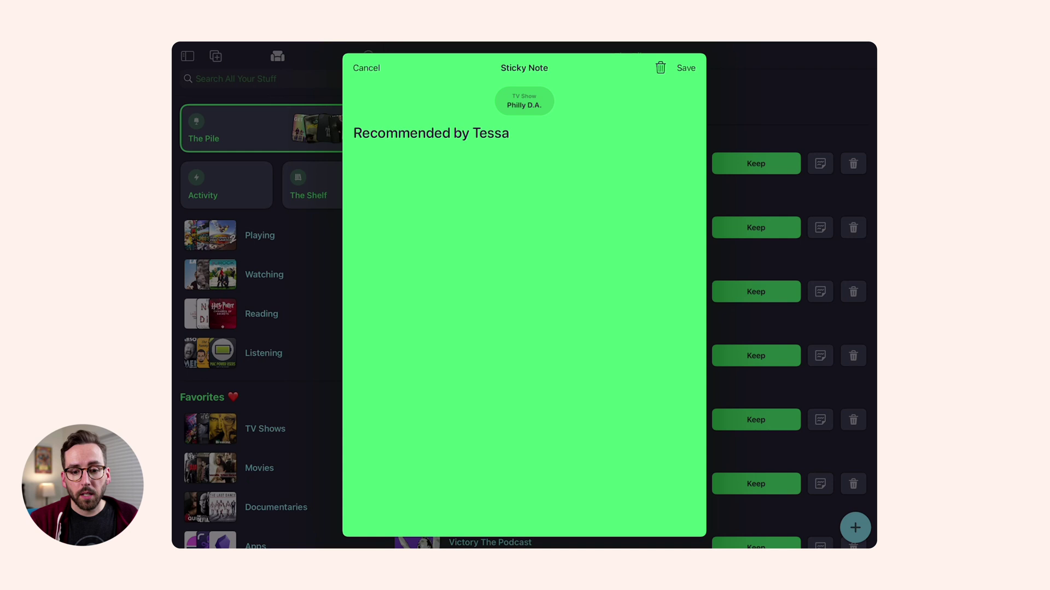
left_click(367, 68)
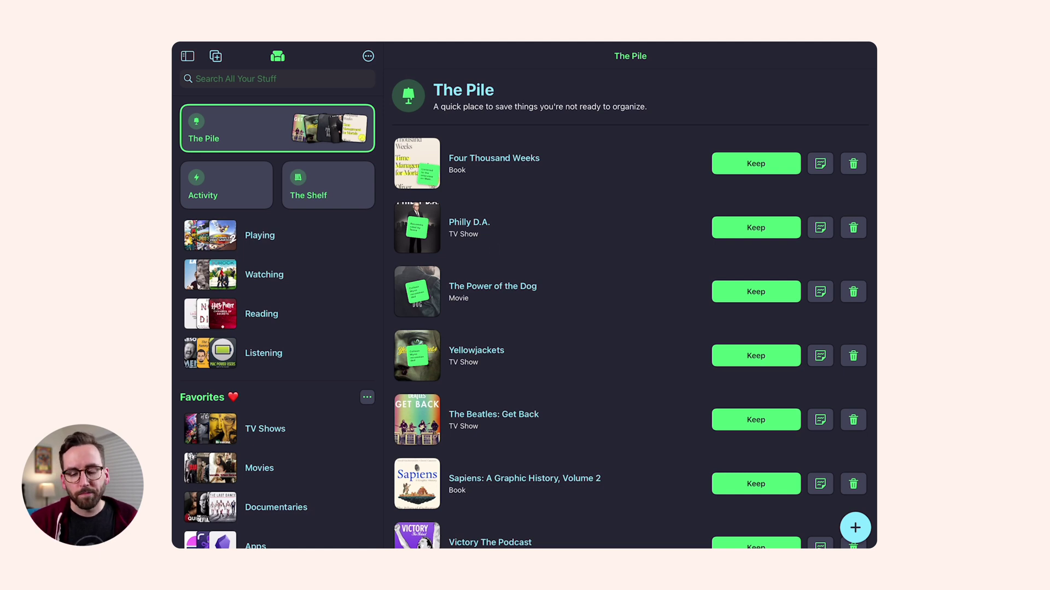
scroll(510, 274, "down", 5)
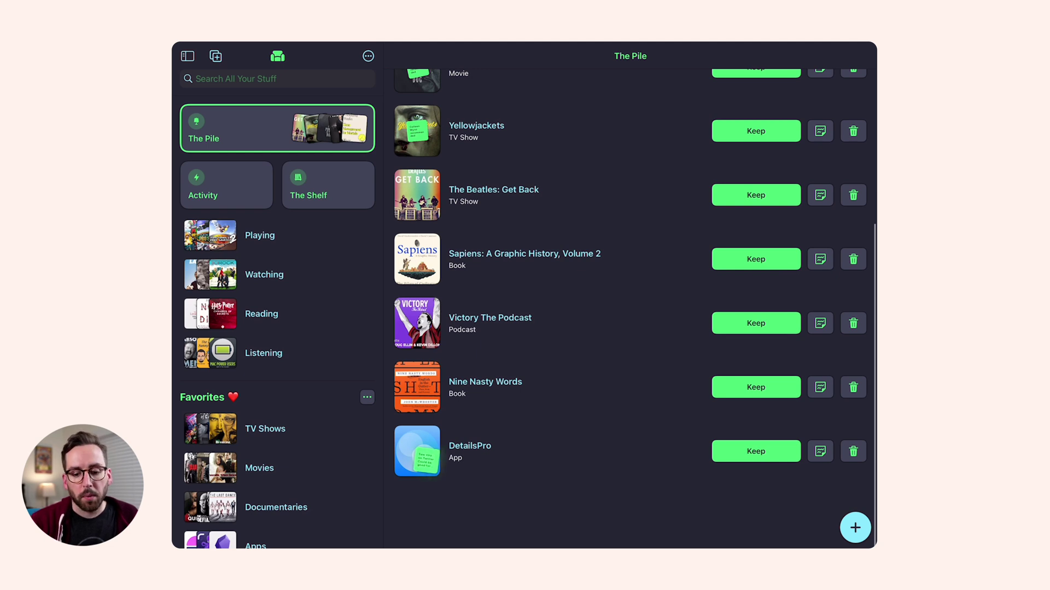
left_click(425, 460)
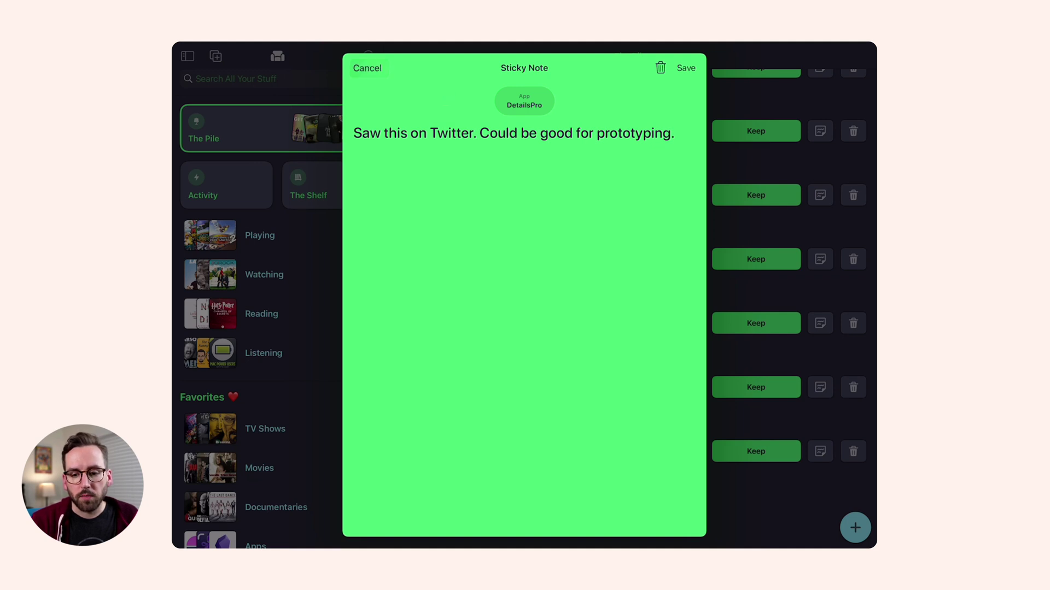
left_click(368, 67)
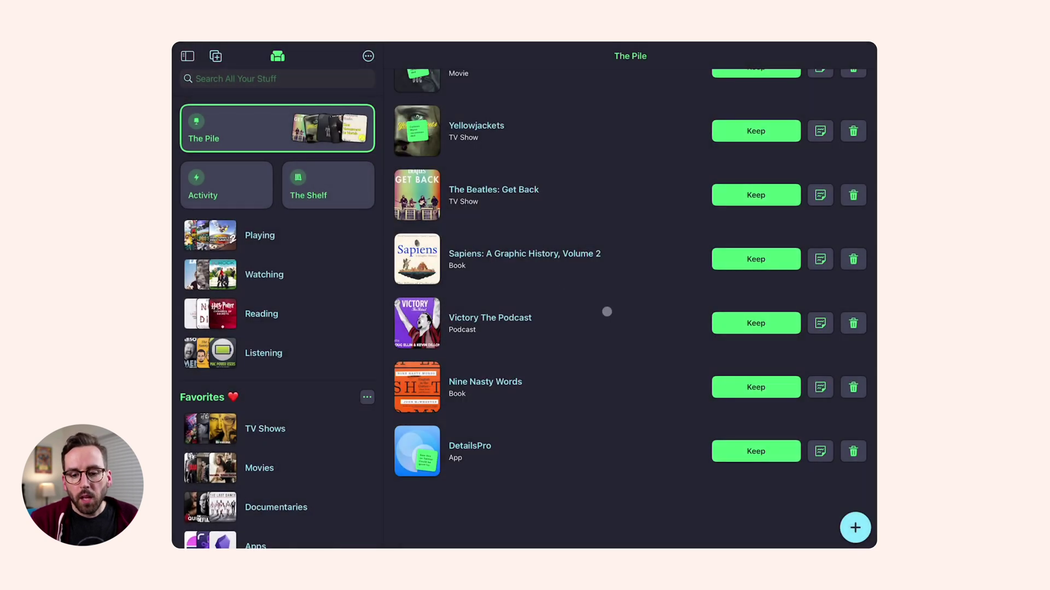
Keep The Beatles: Get Back in the TV Shows > Documentary list
scroll(607, 312, "up", 5)
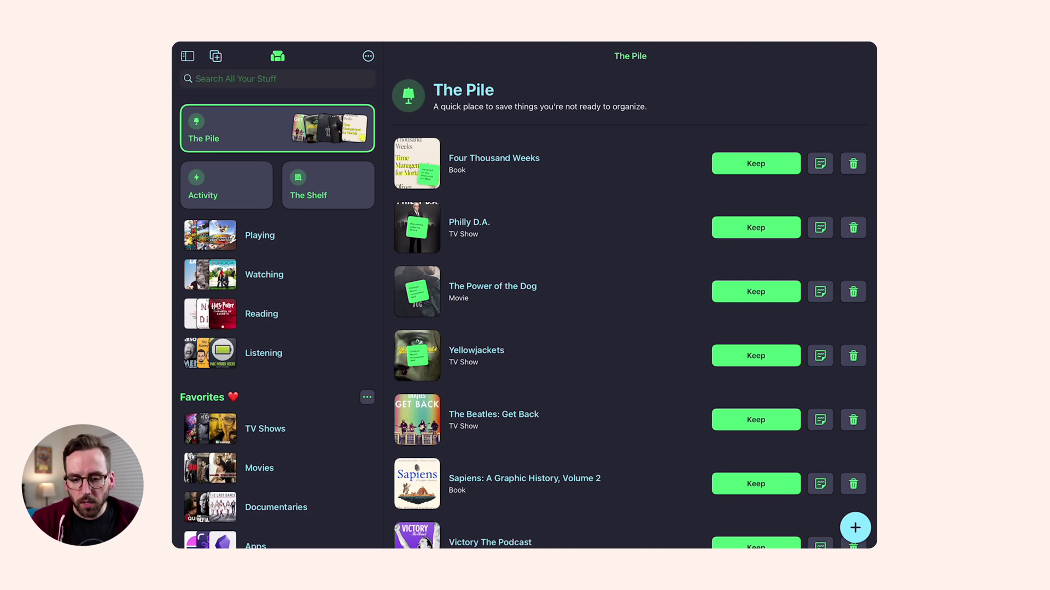
scroll(661, 273, "down", 4)
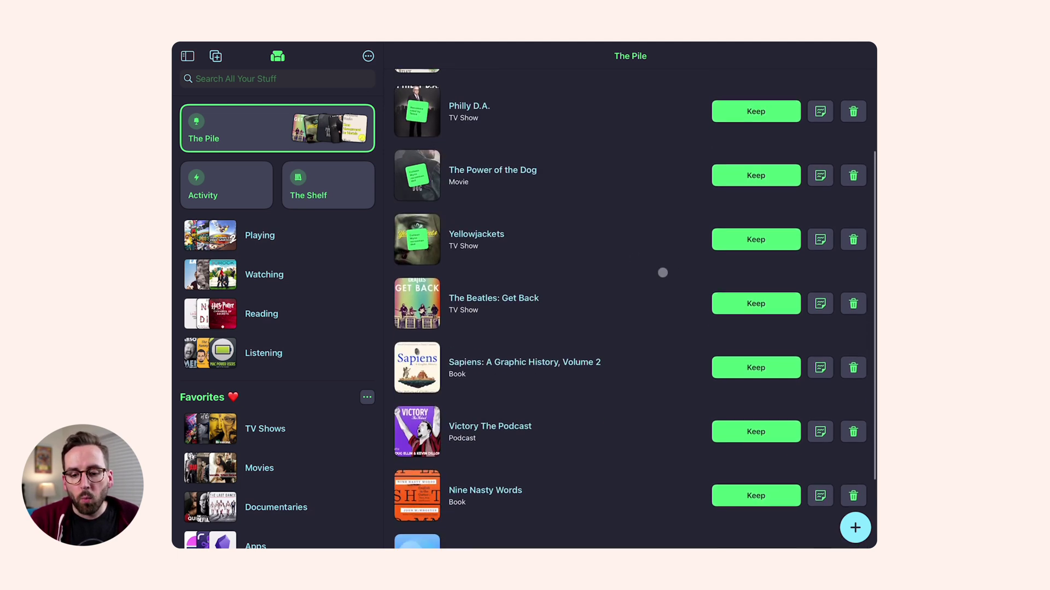
scroll(663, 272, "down", 1)
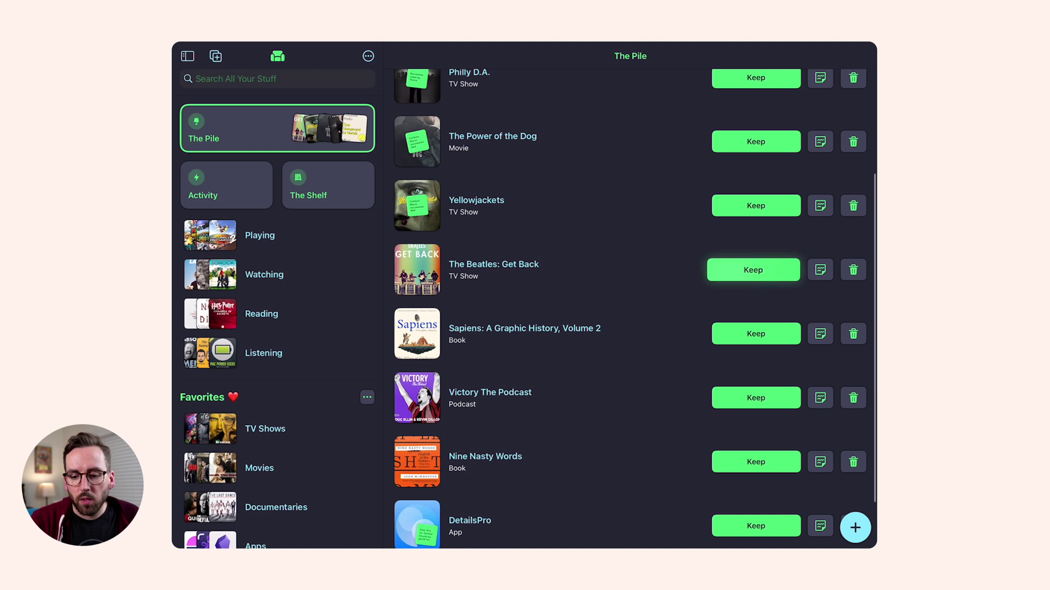
left_click(753, 269)
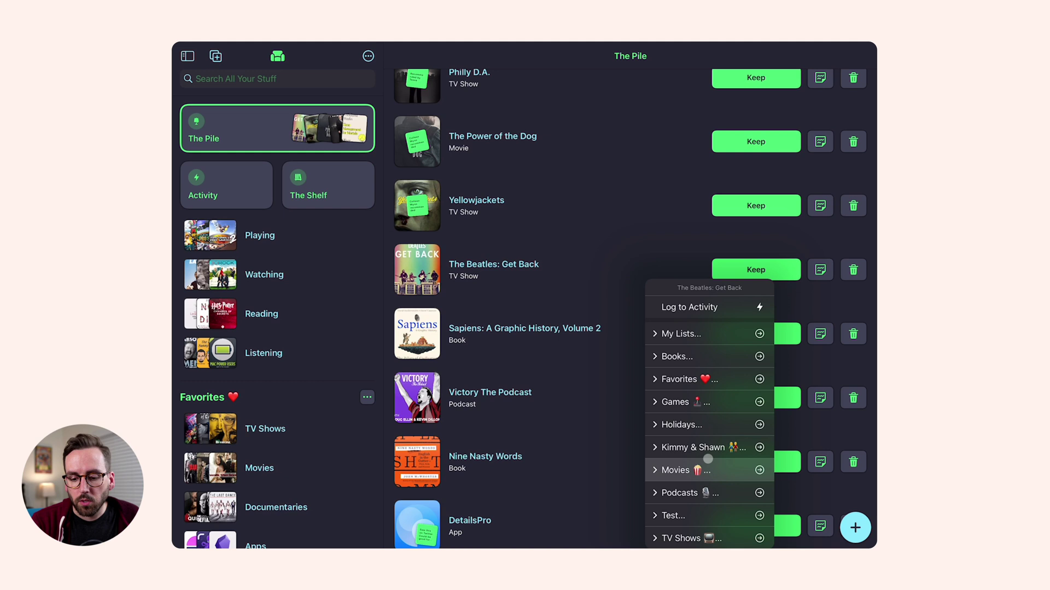
left_click(694, 539)
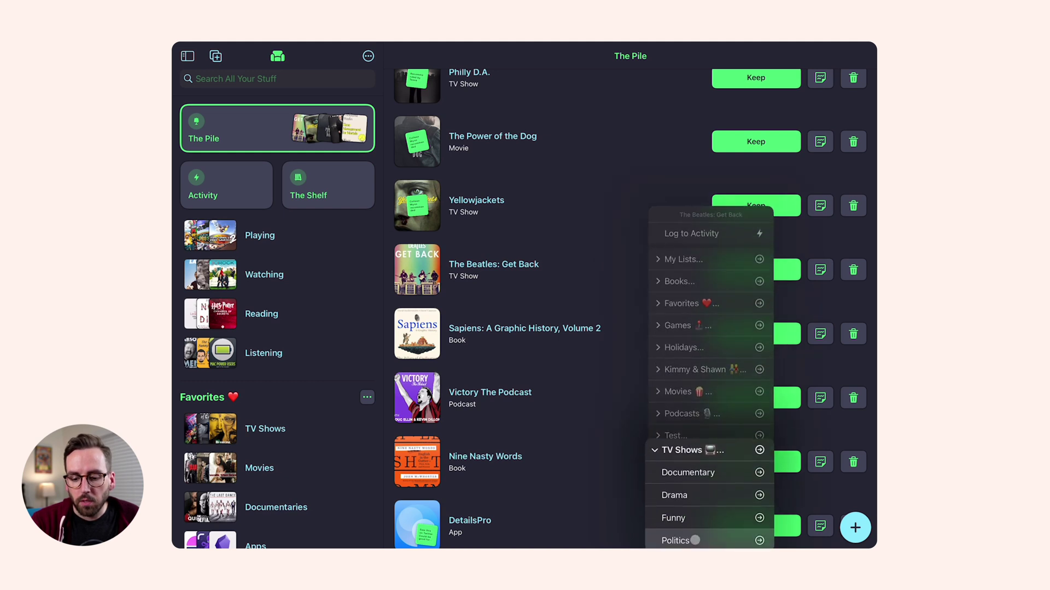
left_click(696, 472)
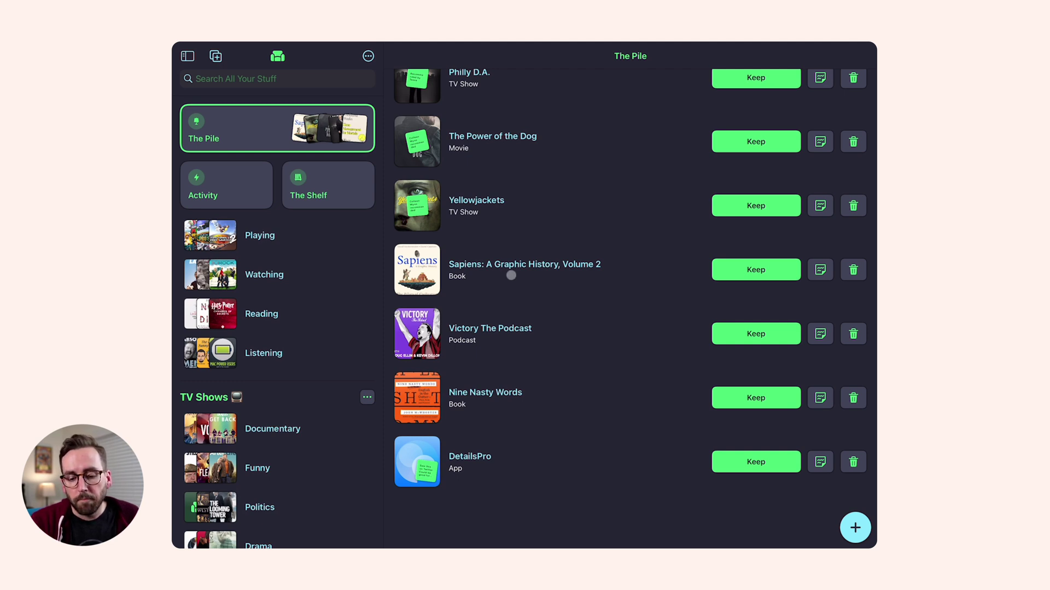
scroll(510, 275, "up", 5)
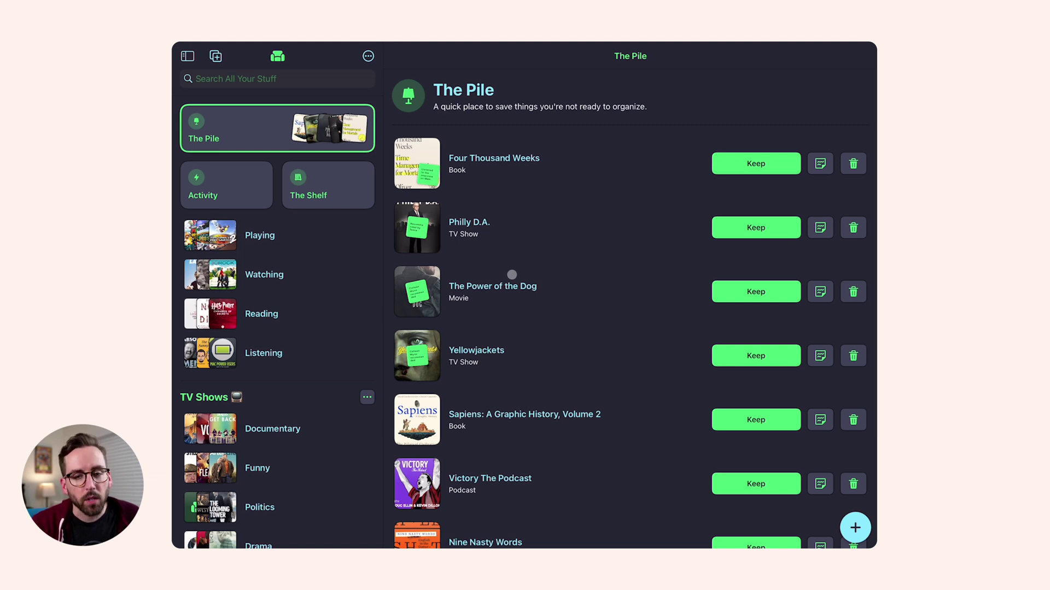
scroll(511, 274, "down", 4)
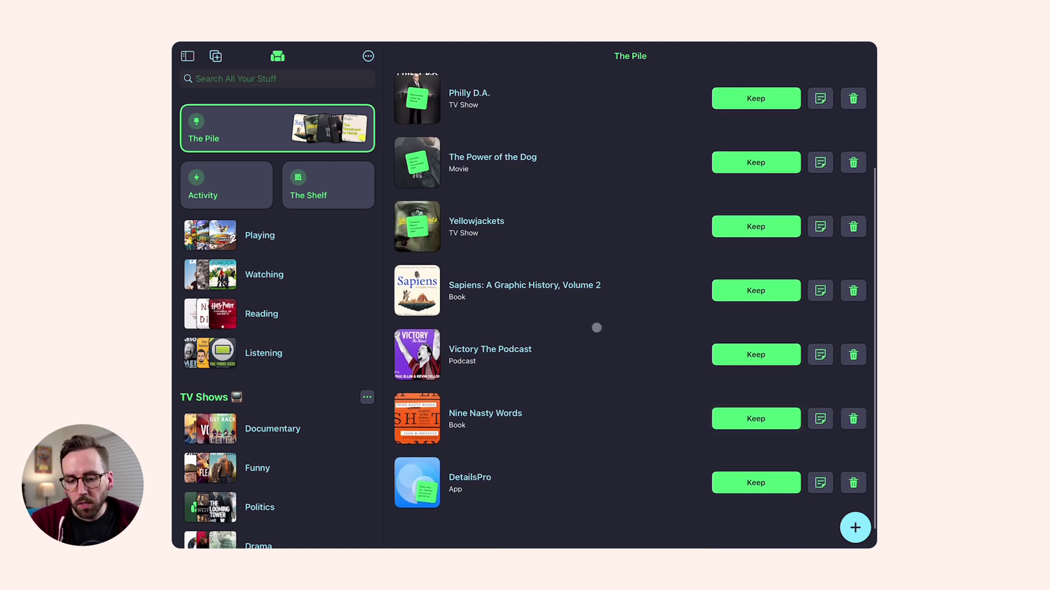
scroll(596, 328, "up", 4)
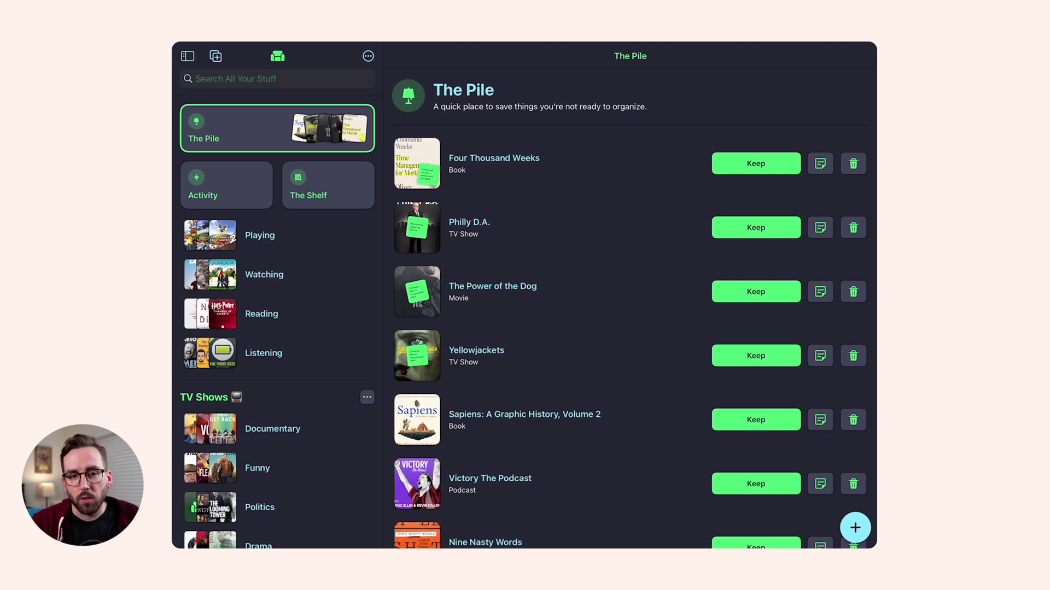
left_click(226, 184)
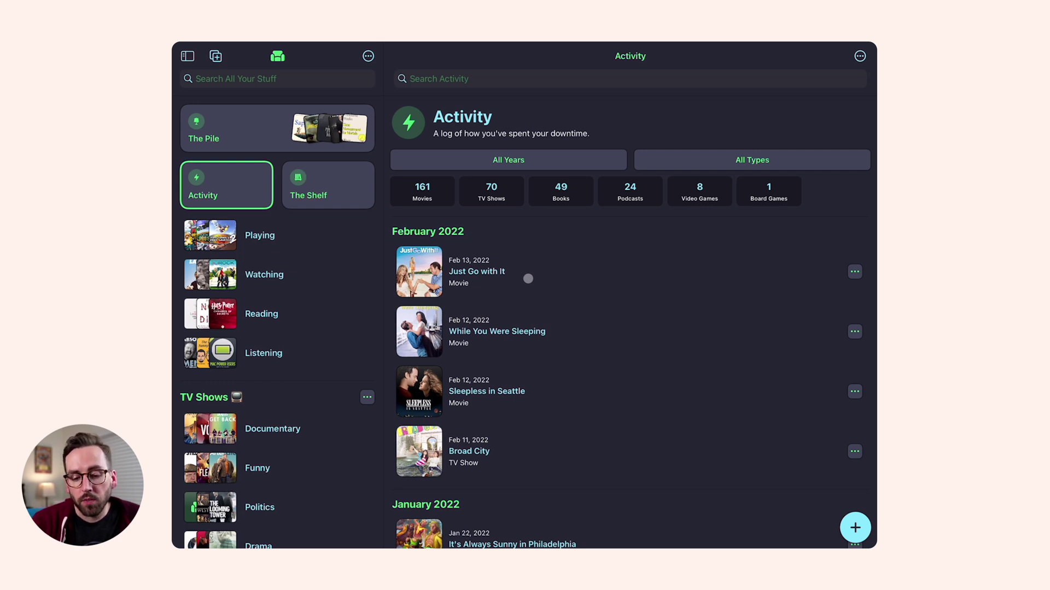
scroll(528, 279, "down", 3)
scroll(528, 279, "up", 4)
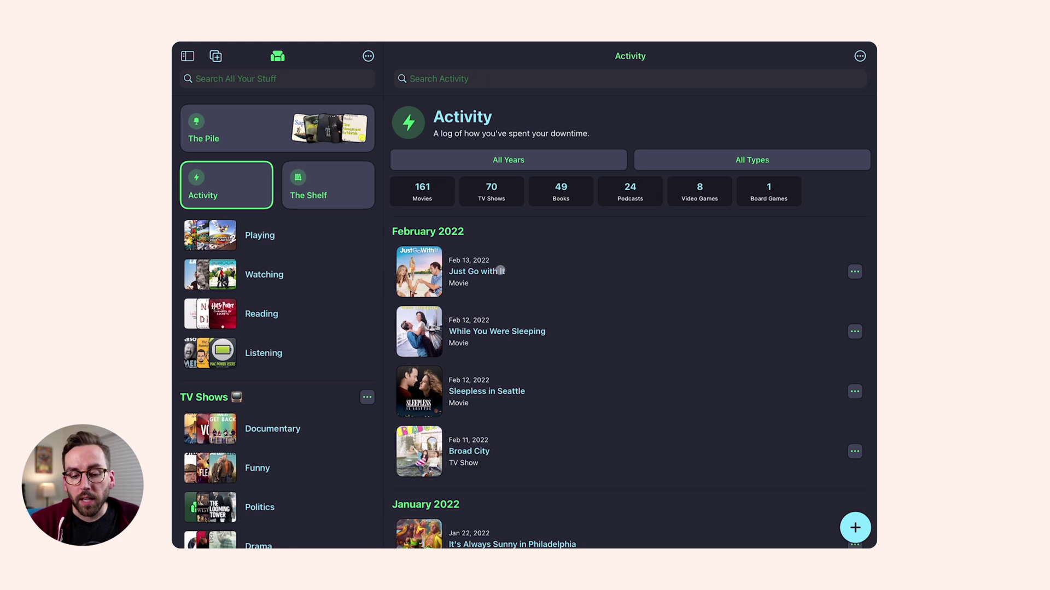
scroll(496, 271, "down", 2)
scroll(496, 270, "up", 2)
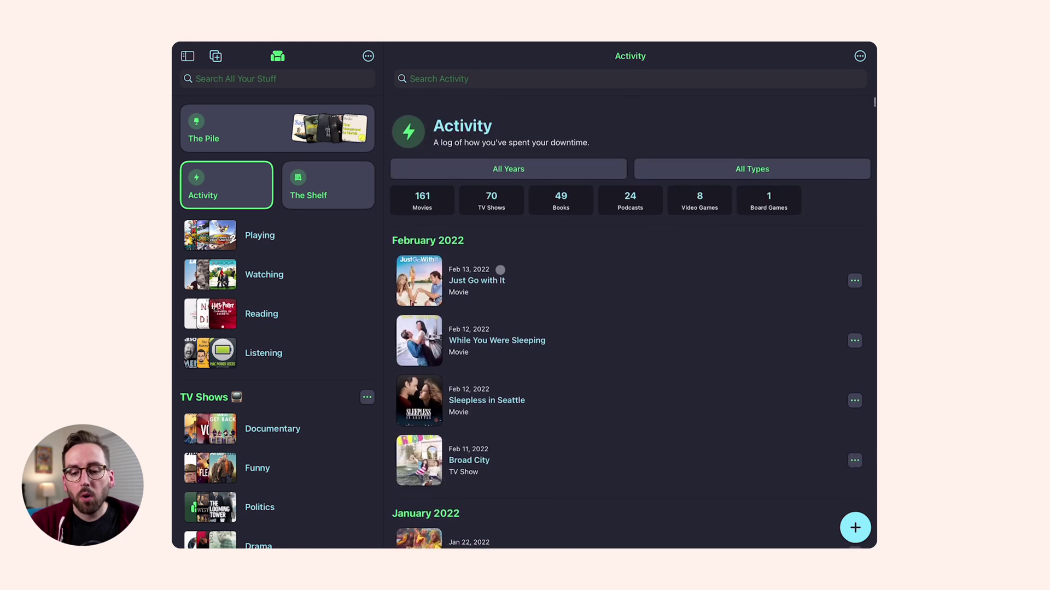
Filter the Activity log to show only movies
left_click(773, 163)
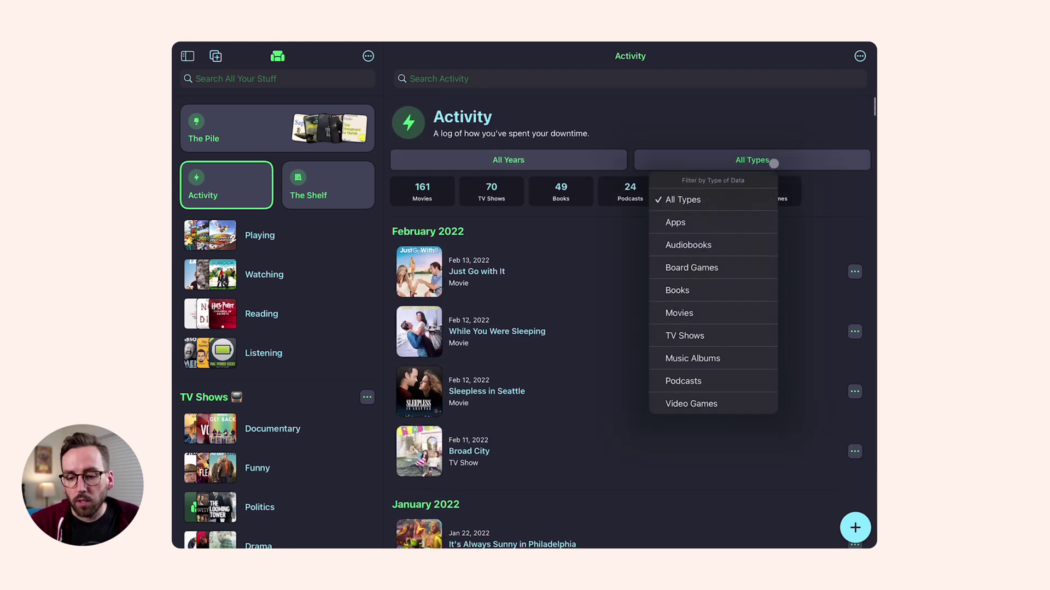
left_click(715, 310)
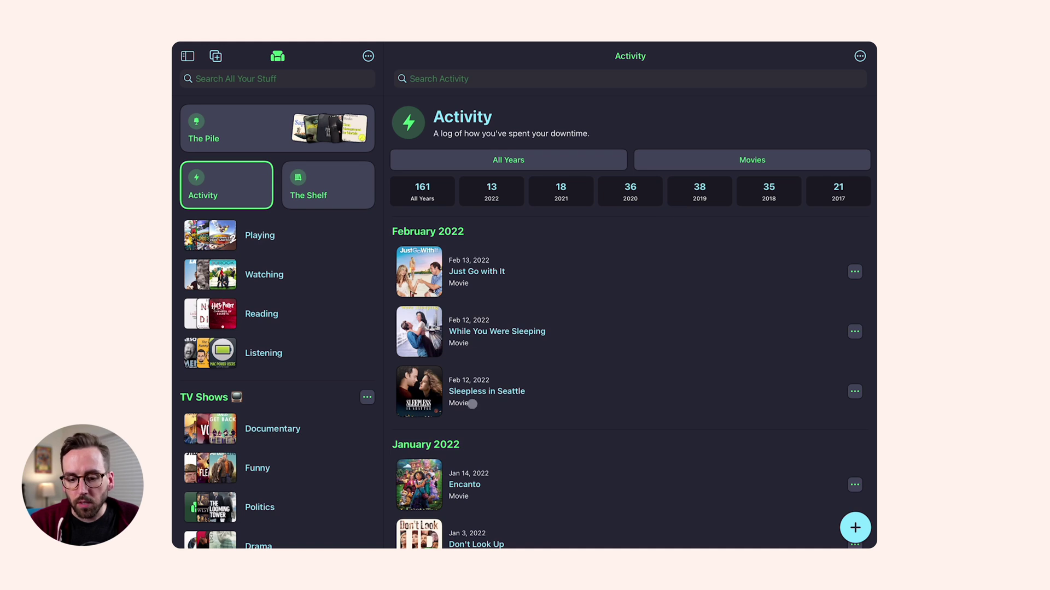
scroll(472, 404, "down", 3)
scroll(472, 404, "down", 2)
scroll(473, 404, "down", 2)
scroll(472, 404, "down", 4)
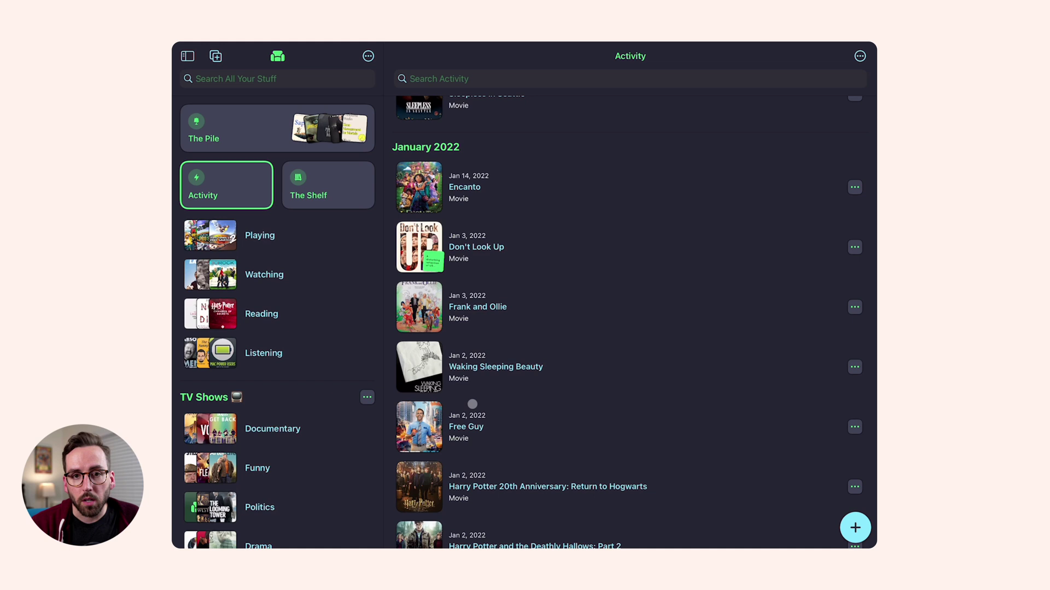
Scroll past November 2021 to October 2021 movies like Hocus Pocus and Jumanji
scroll(472, 404, "up", 1)
scroll(472, 404, "up", 3)
scroll(472, 404, "up", 2)
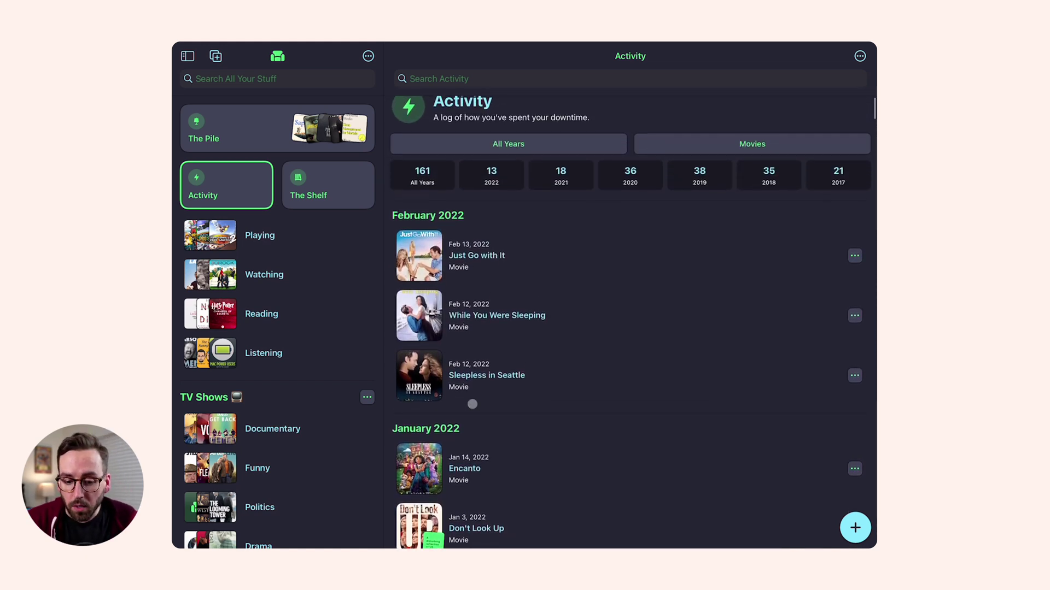
scroll(472, 404, "down", 4)
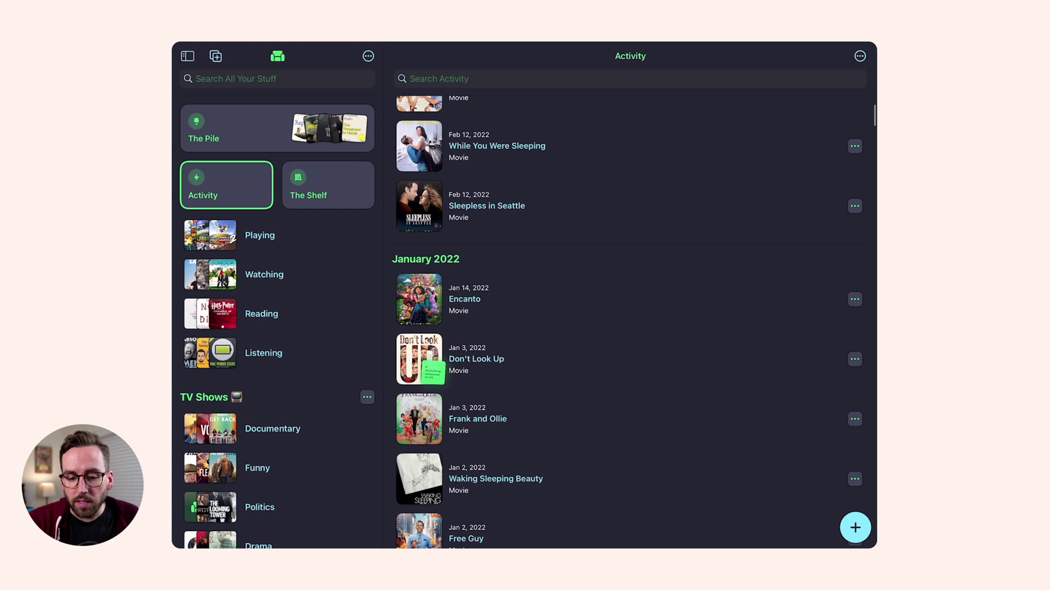
scroll(474, 368, "down", 2)
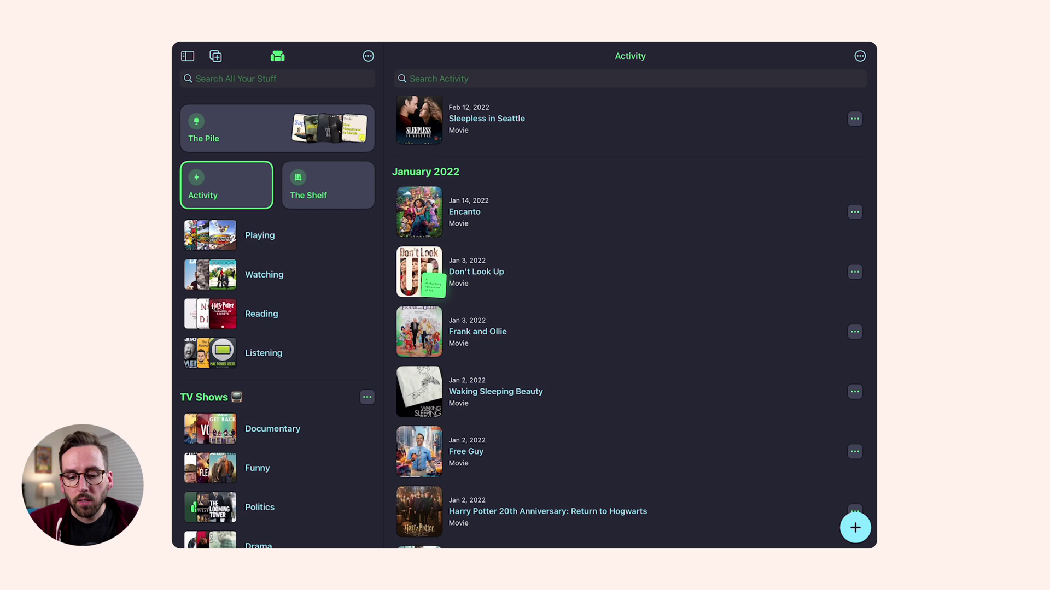
scroll(497, 274, "down", 2)
scroll(497, 279, "down", 4)
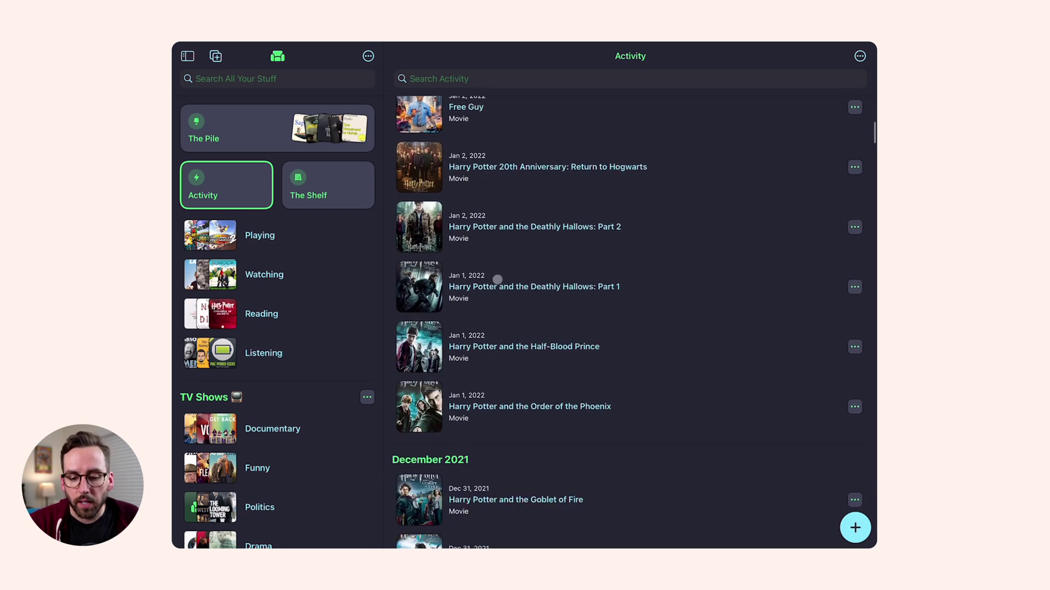
scroll(497, 279, "down", 6)
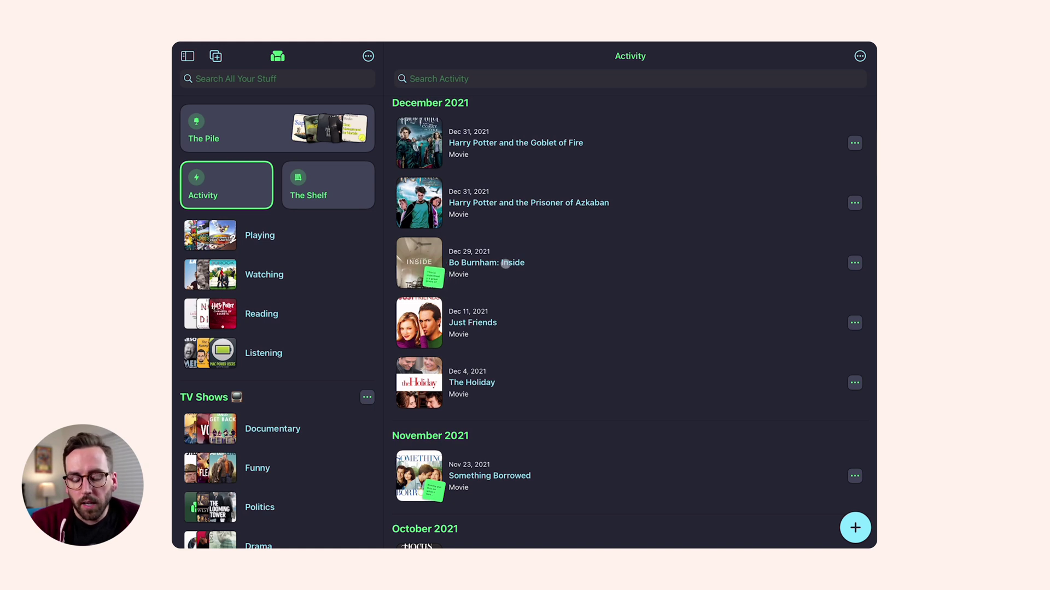
scroll(504, 263, "down", 3)
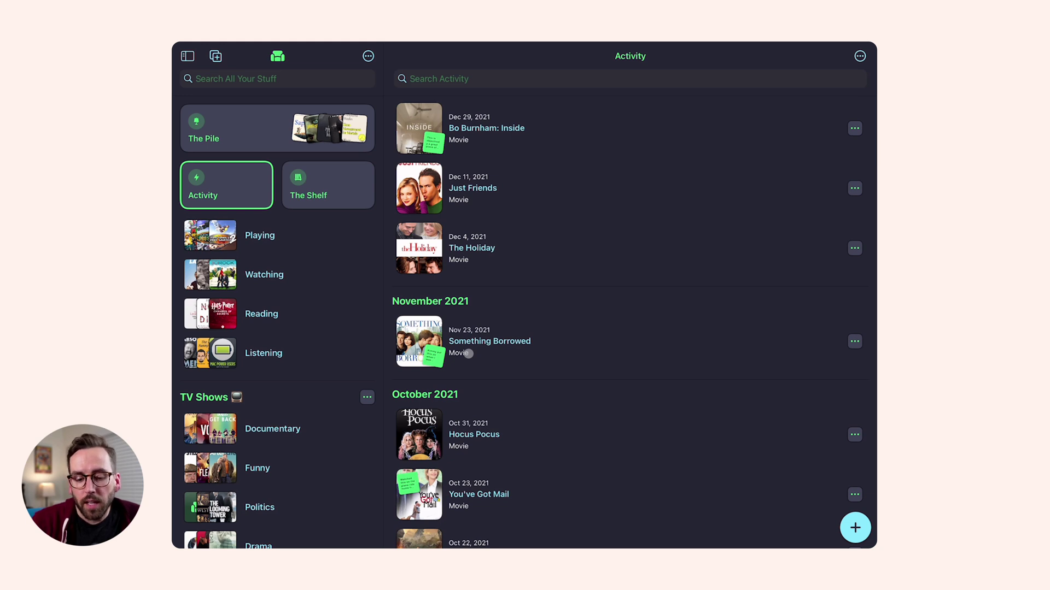
scroll(469, 354, "down", 3)
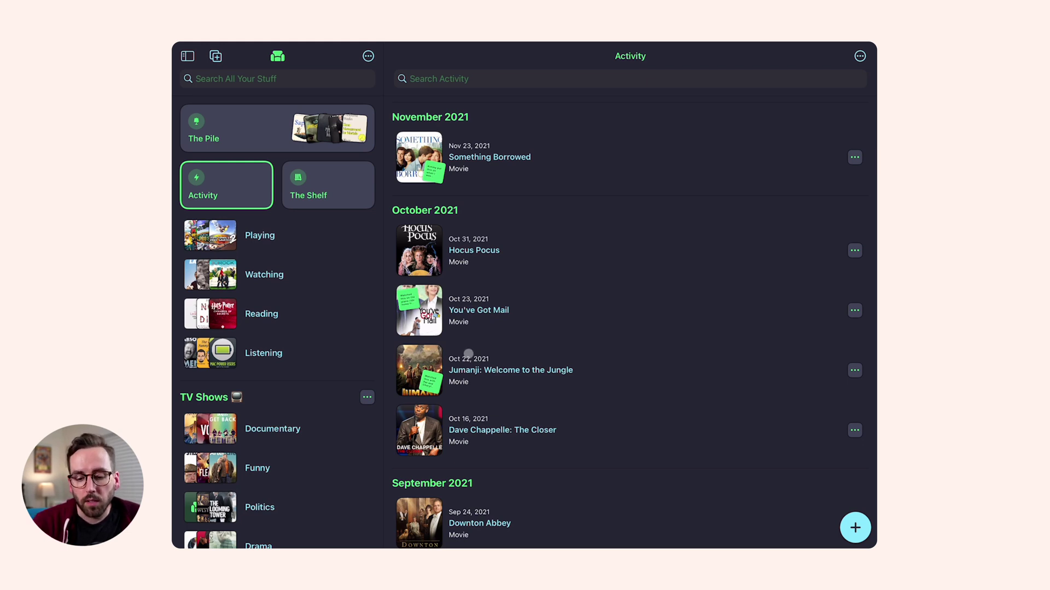
scroll(468, 353, "down", 2)
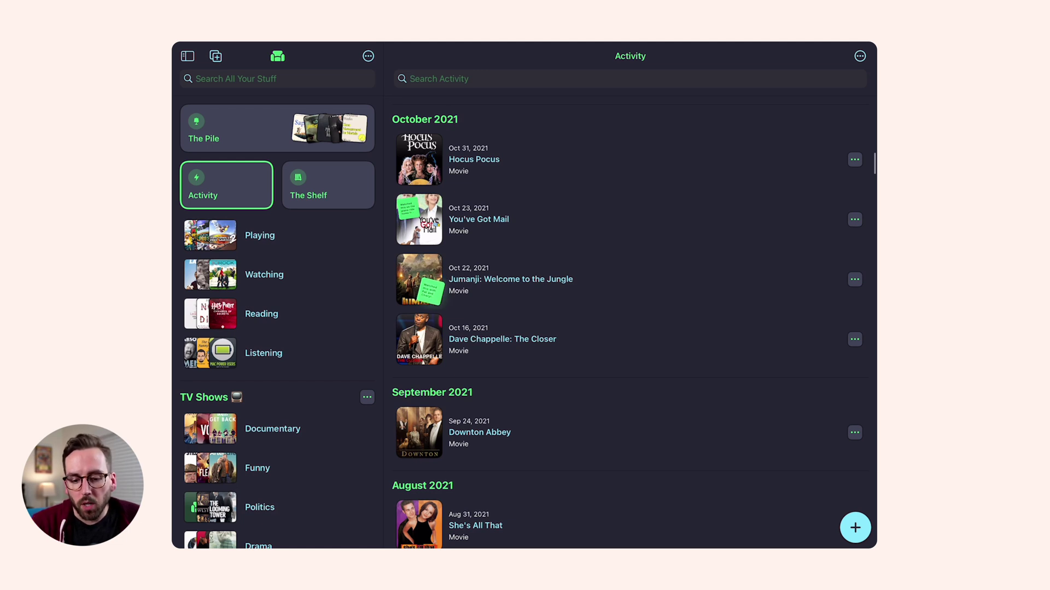
View the Jumanji sticky note unchanged, then return to the top of the Activity log
left_click(430, 291)
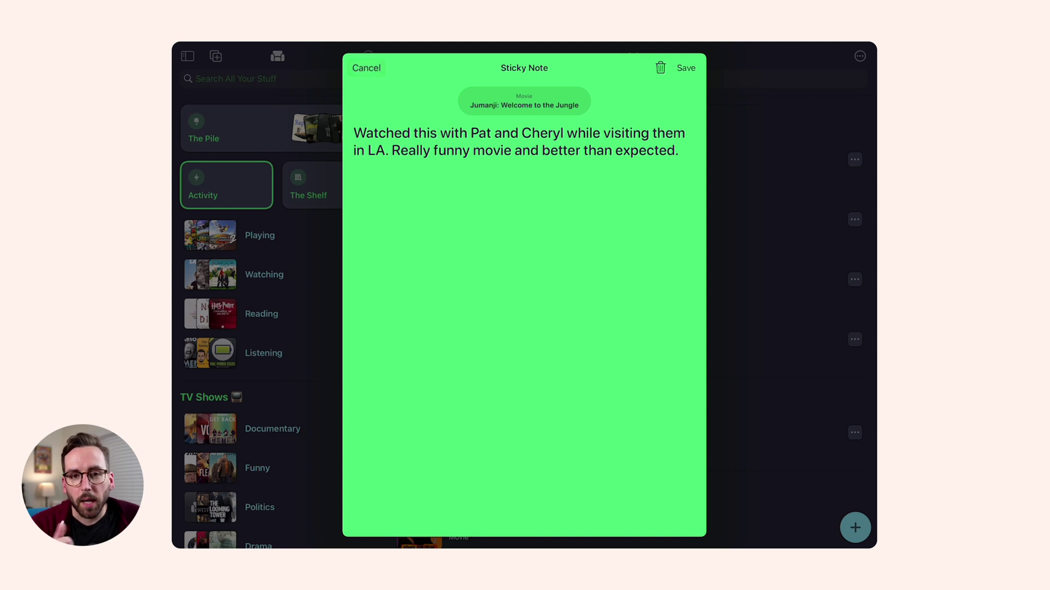
left_click(366, 68)
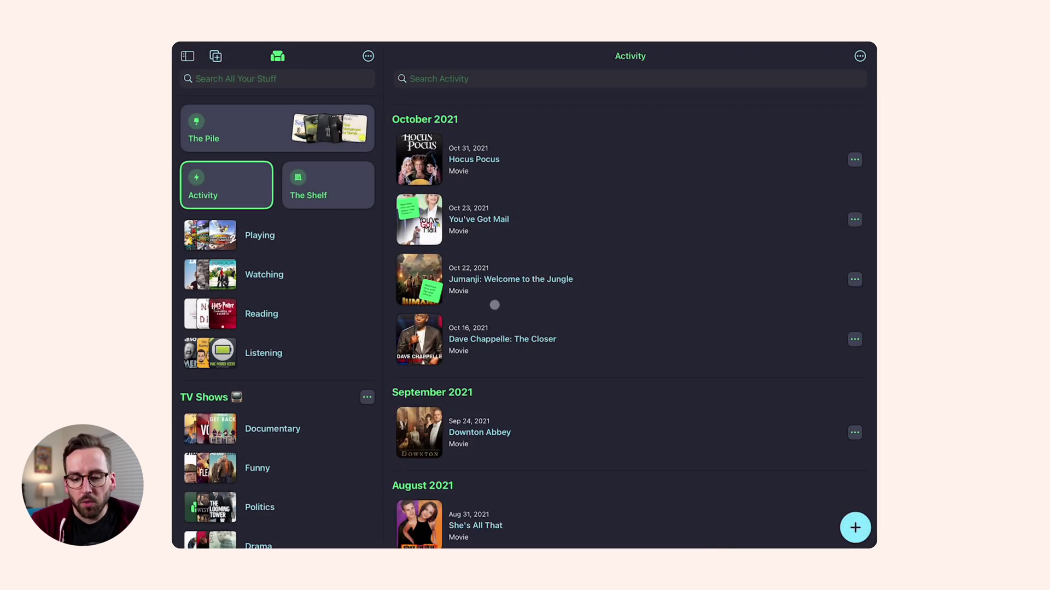
scroll(495, 305, "down", 1)
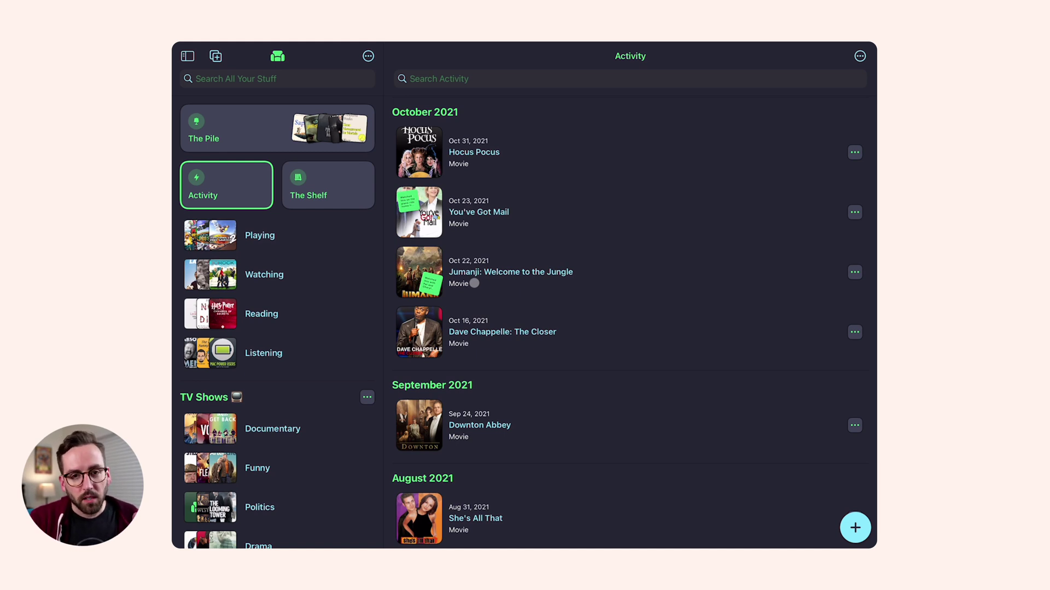
scroll(474, 283, "up", 5)
scroll(474, 283, "up", 5)
scroll(473, 283, "up", 5)
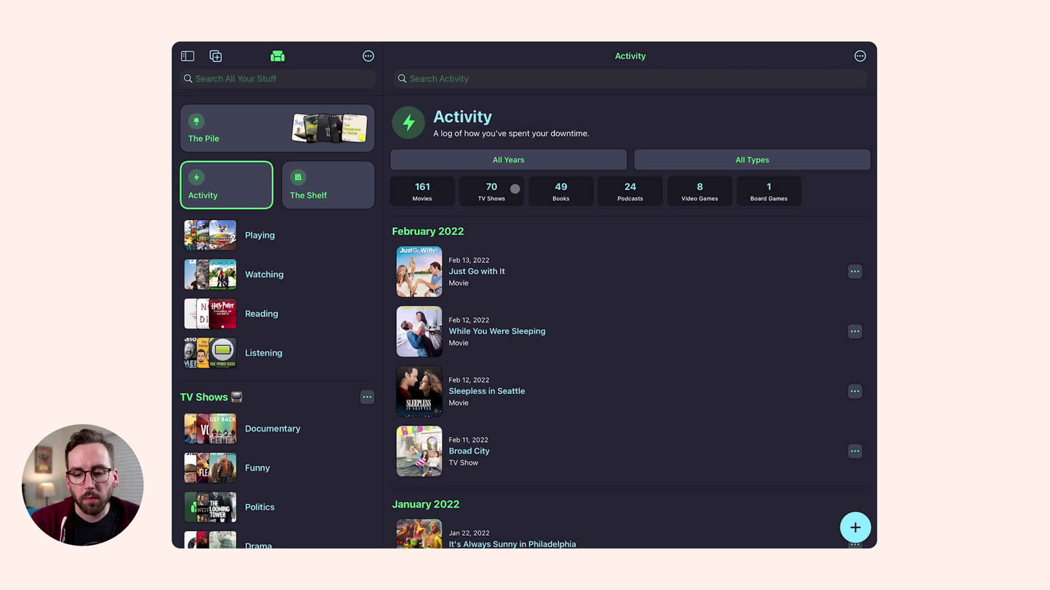
Try the 2022 and 2021 year filters, then go back to All Years
left_click(542, 156)
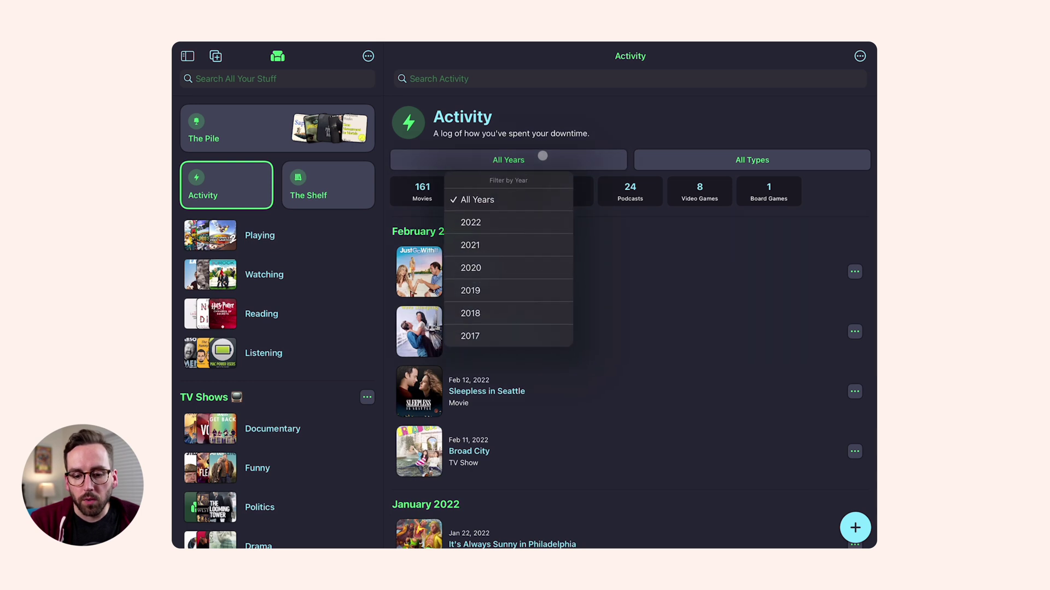
left_click(495, 223)
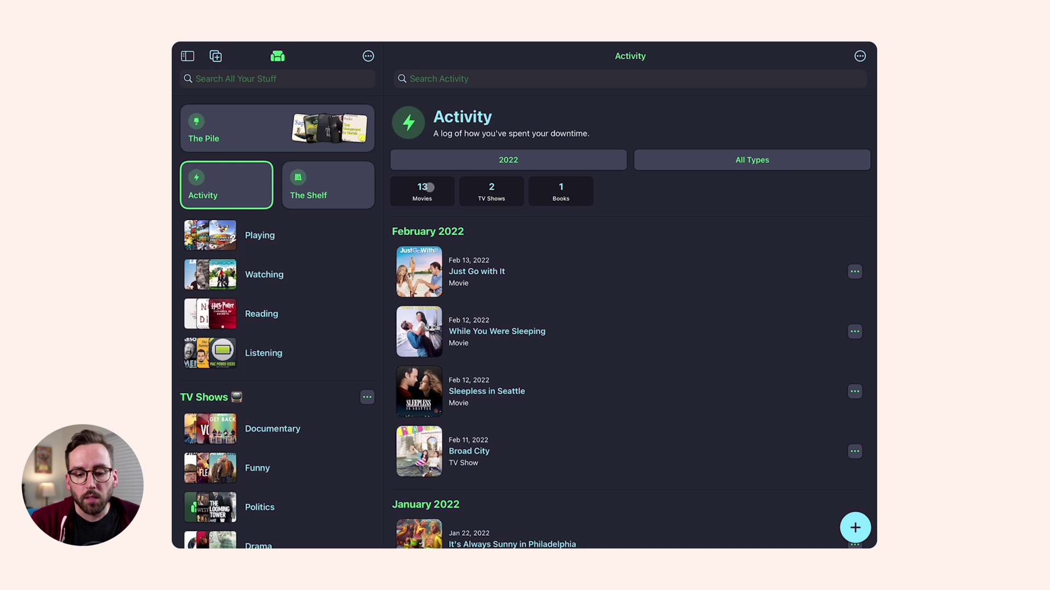
left_click(517, 156)
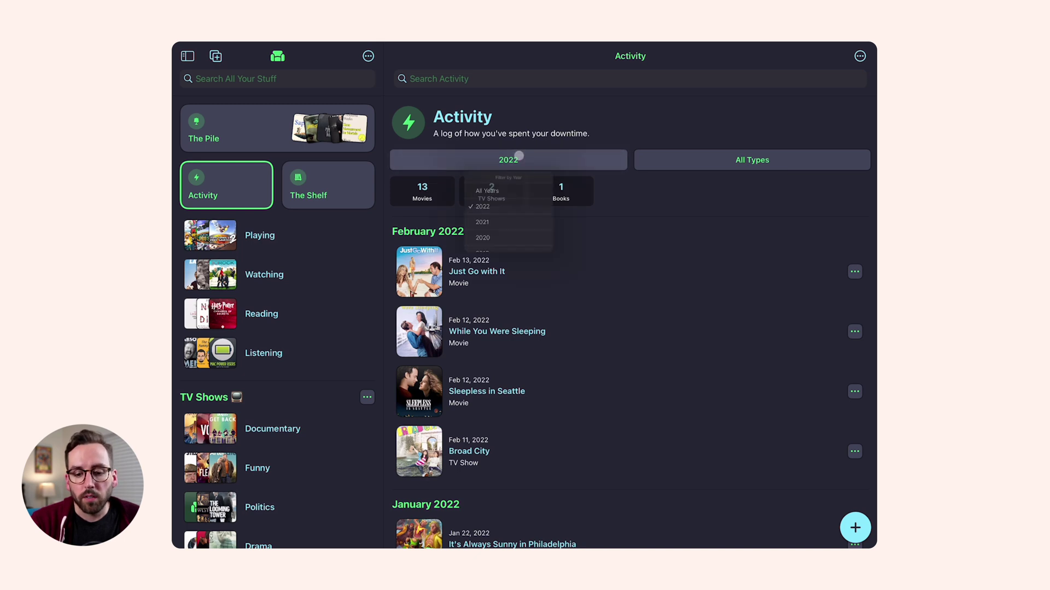
left_click(499, 244)
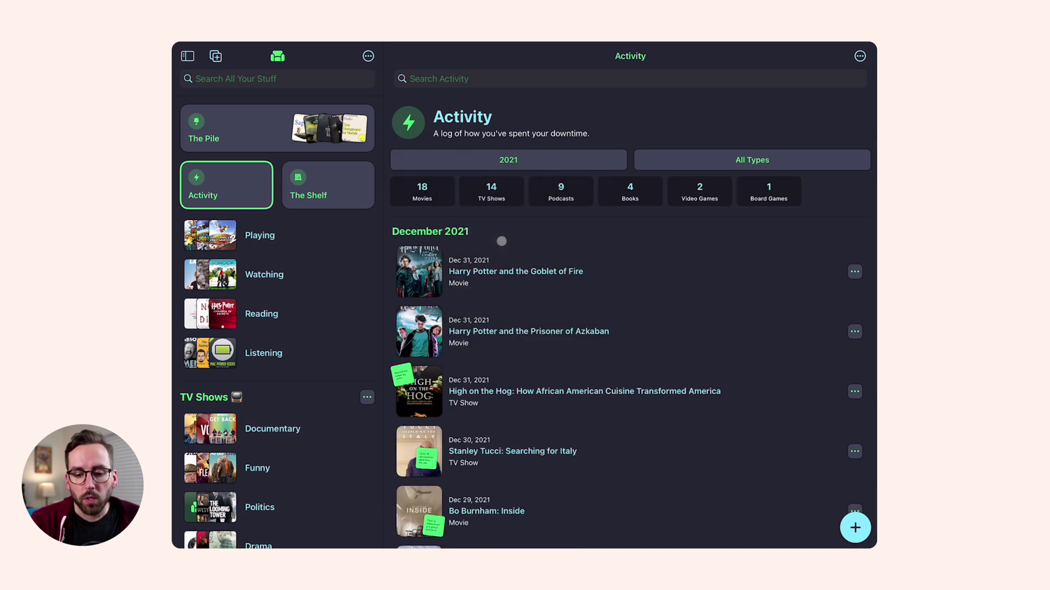
left_click(523, 160)
left_click(478, 198)
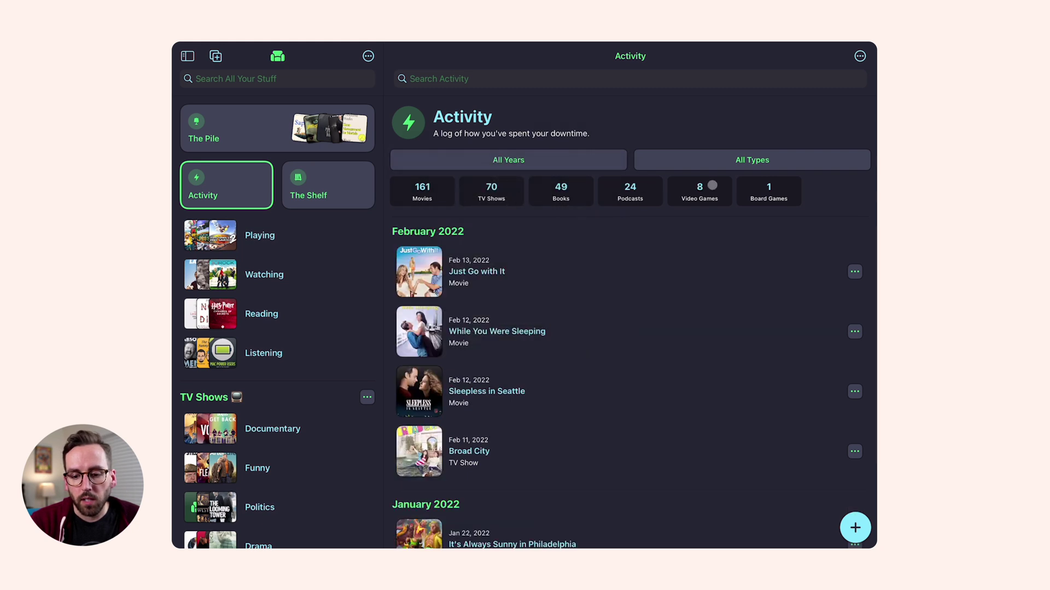
Set the Activity type filter to Movies only
left_click(723, 165)
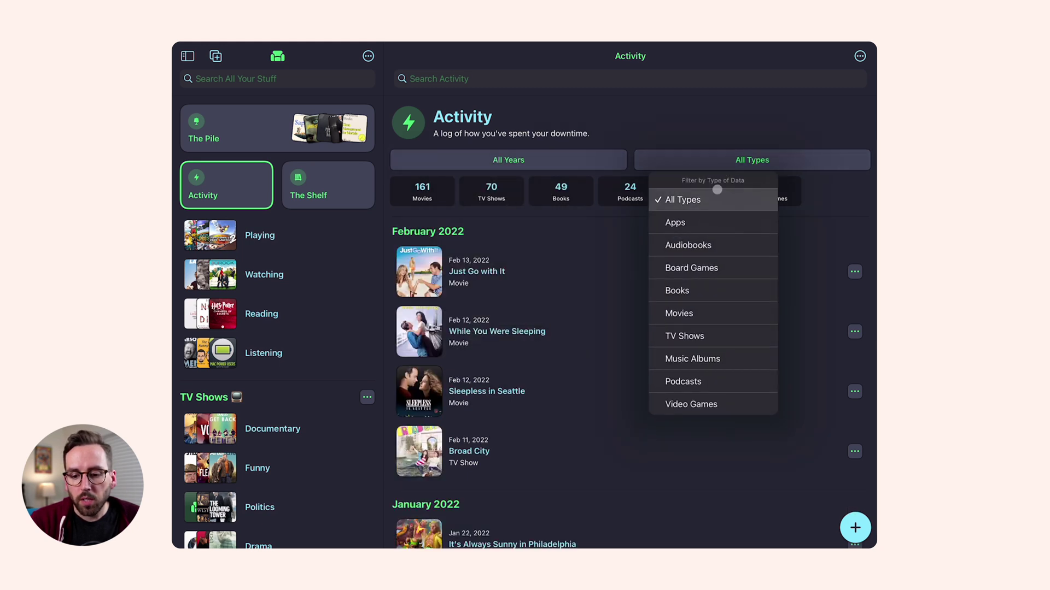
left_click(697, 313)
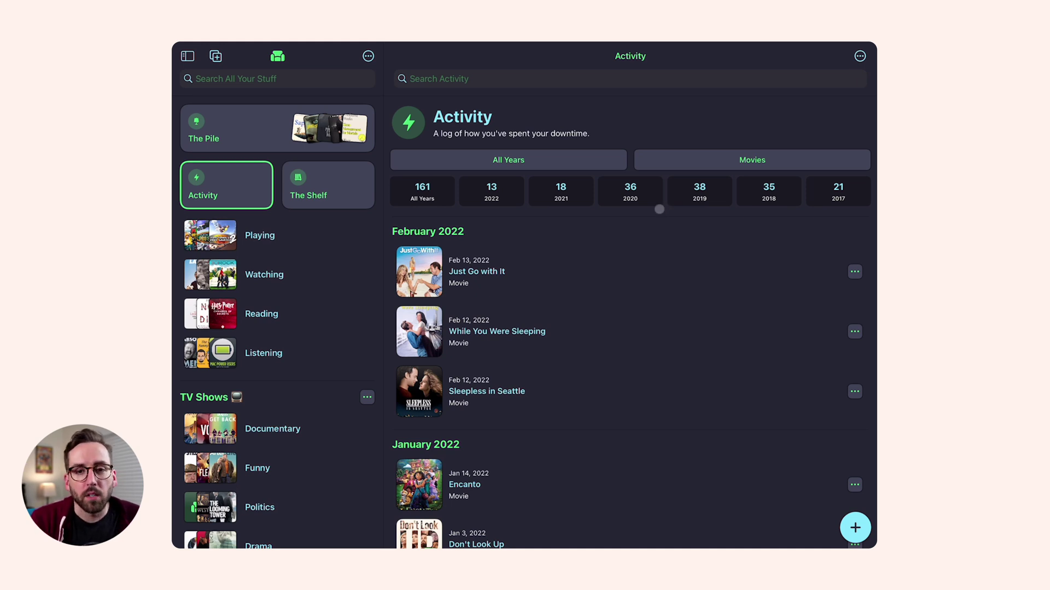
left_click(686, 164)
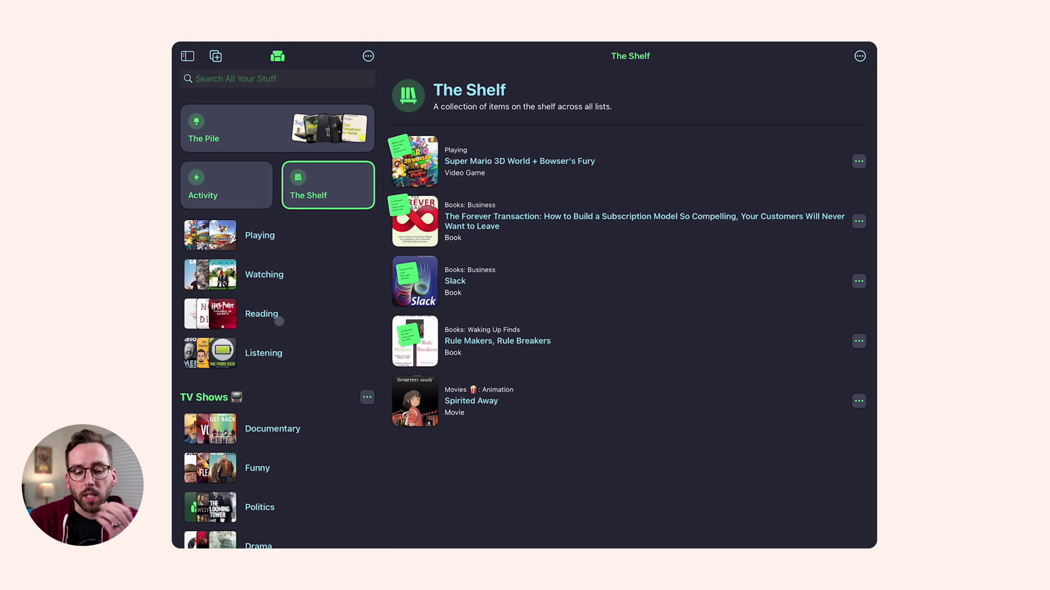
Open the Documentary list under TV Shows
scroll(271, 353, "down", 5)
scroll(270, 353, "down", 2)
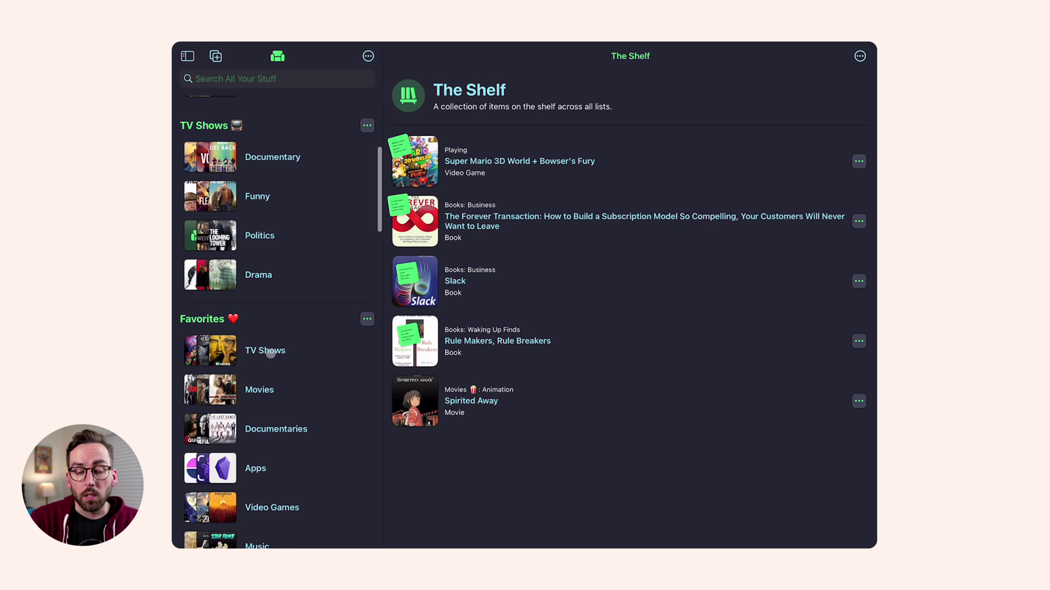
scroll(270, 354, "up", 1)
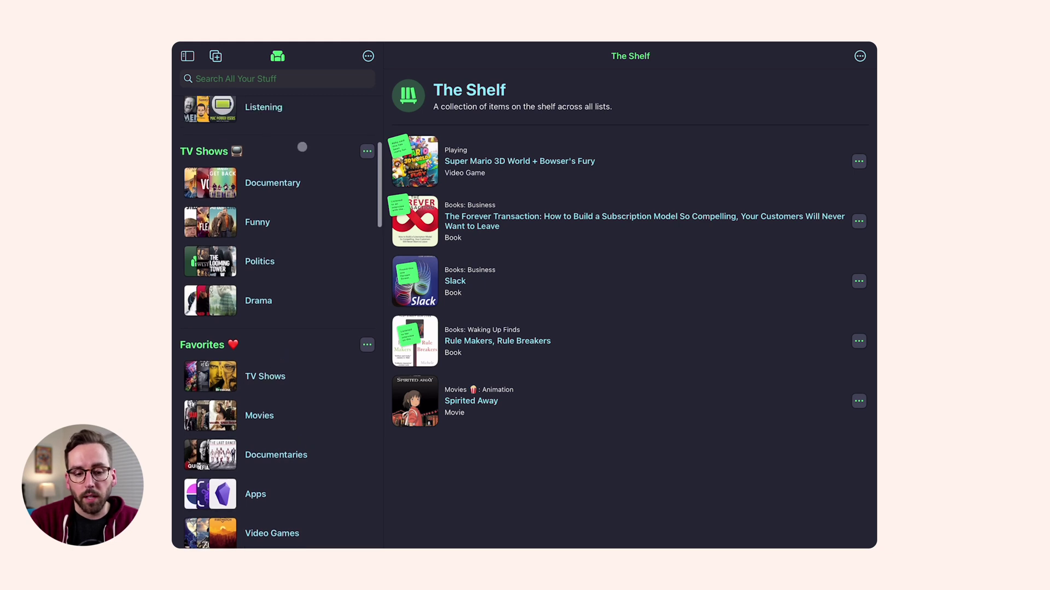
left_click(302, 183)
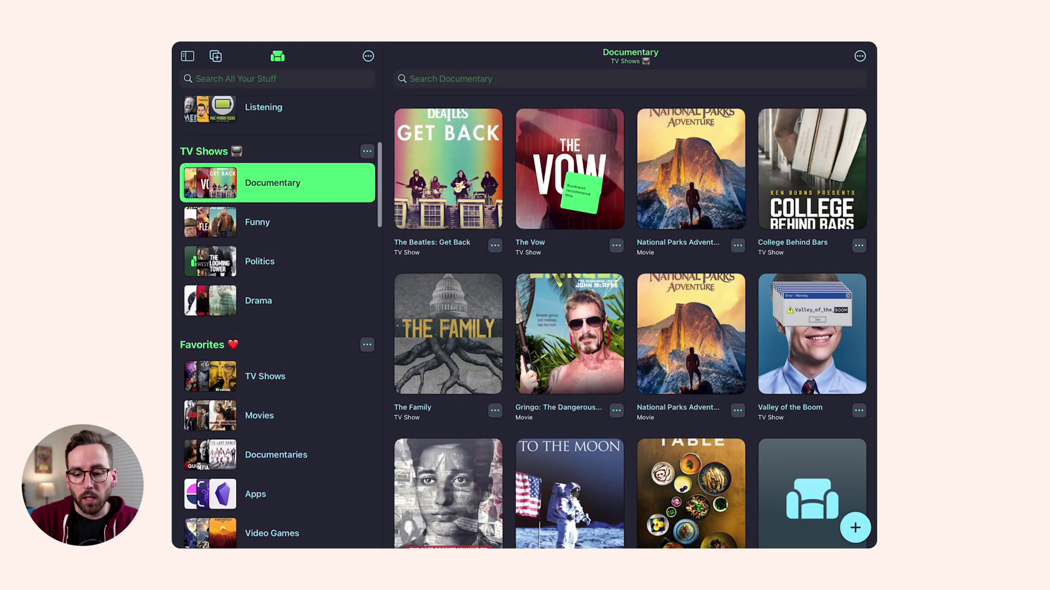
scroll(634, 322, "down", 2)
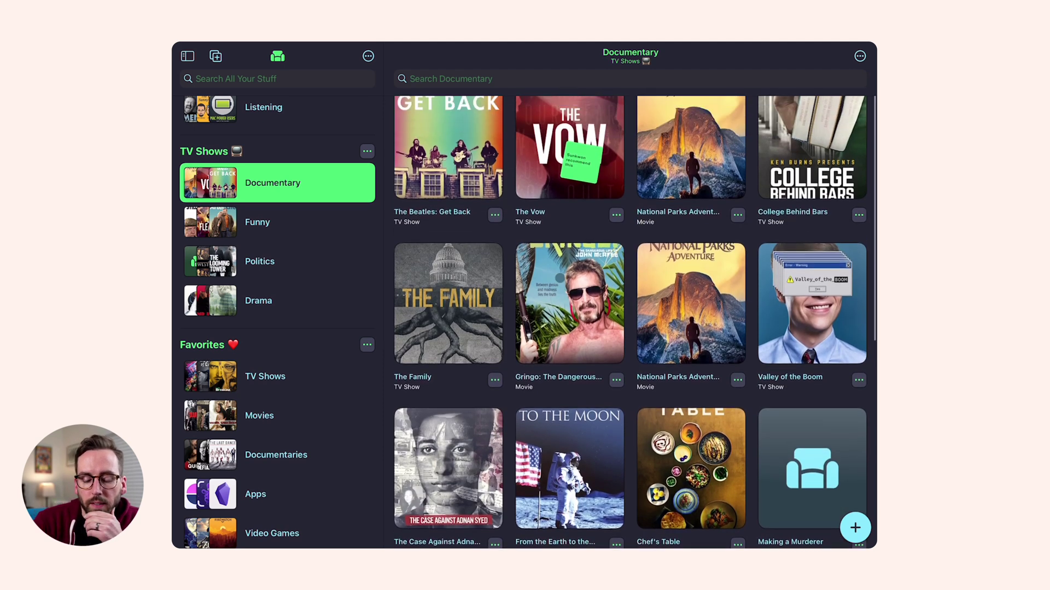
scroll(635, 322, "up", 2)
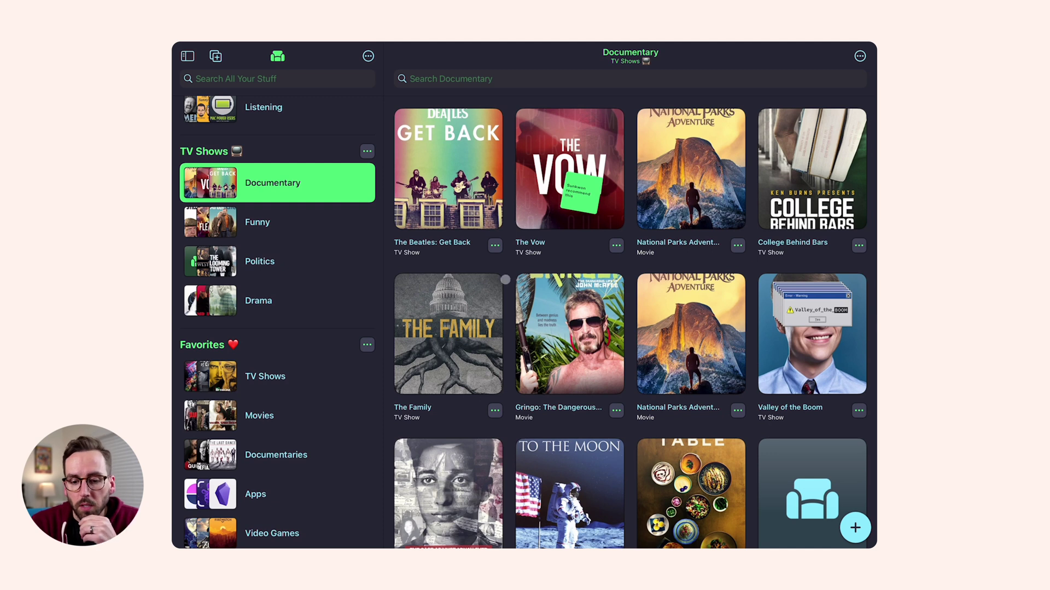
Put The Beatles: Get Back on the Shelf, declining the rating prompt
left_click(495, 245)
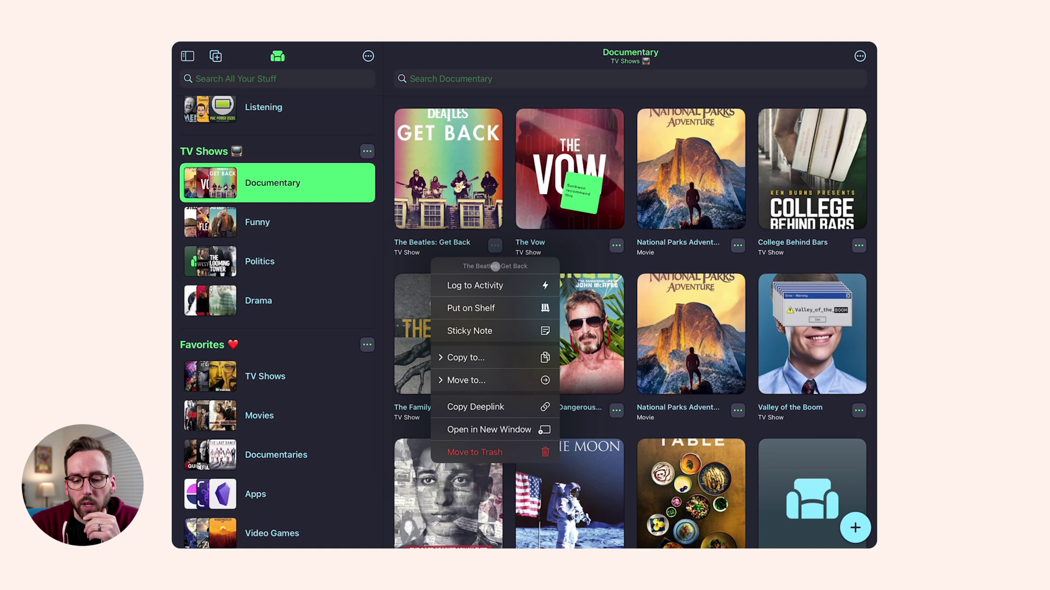
left_click(507, 309)
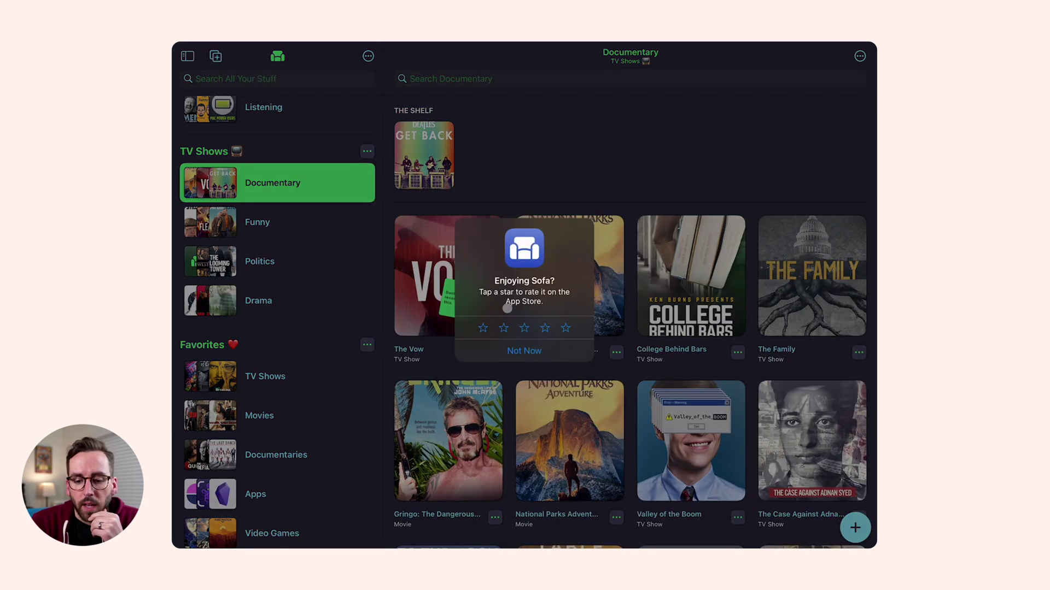
left_click(524, 352)
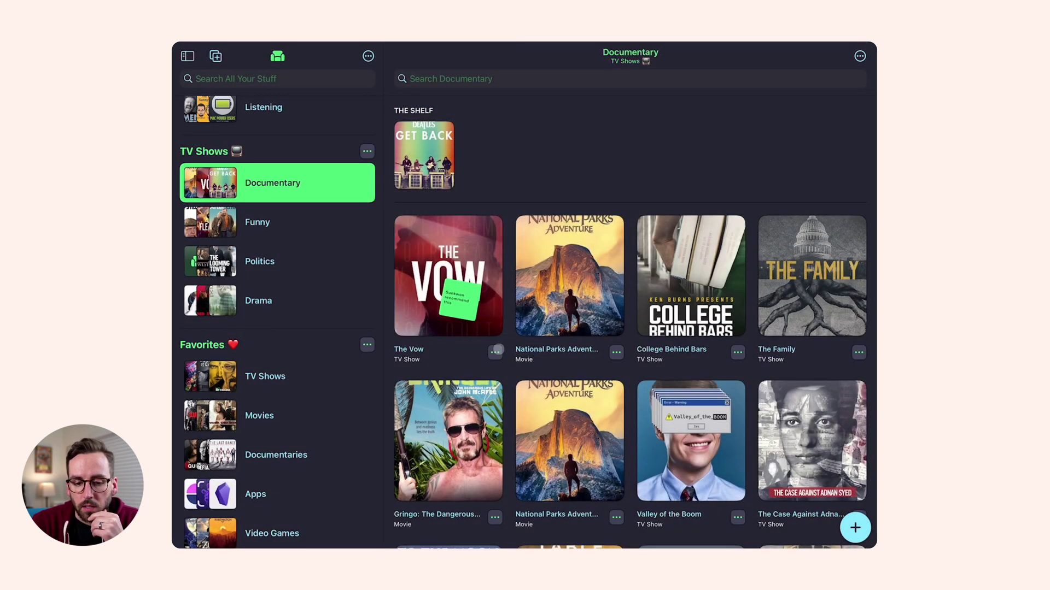
scroll(270, 249, "up", 2)
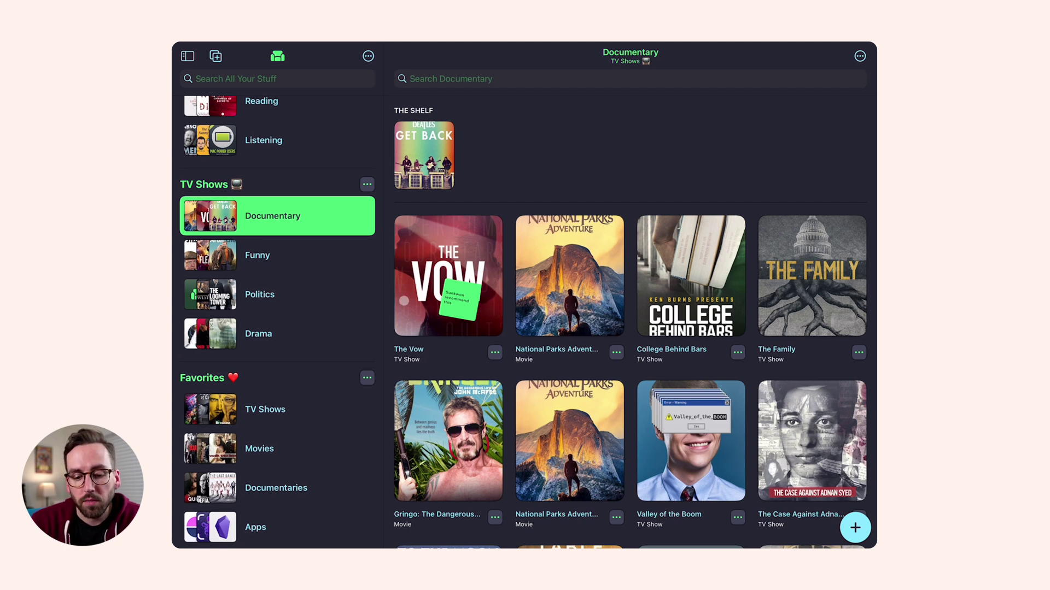
scroll(569, 310, "down", 5)
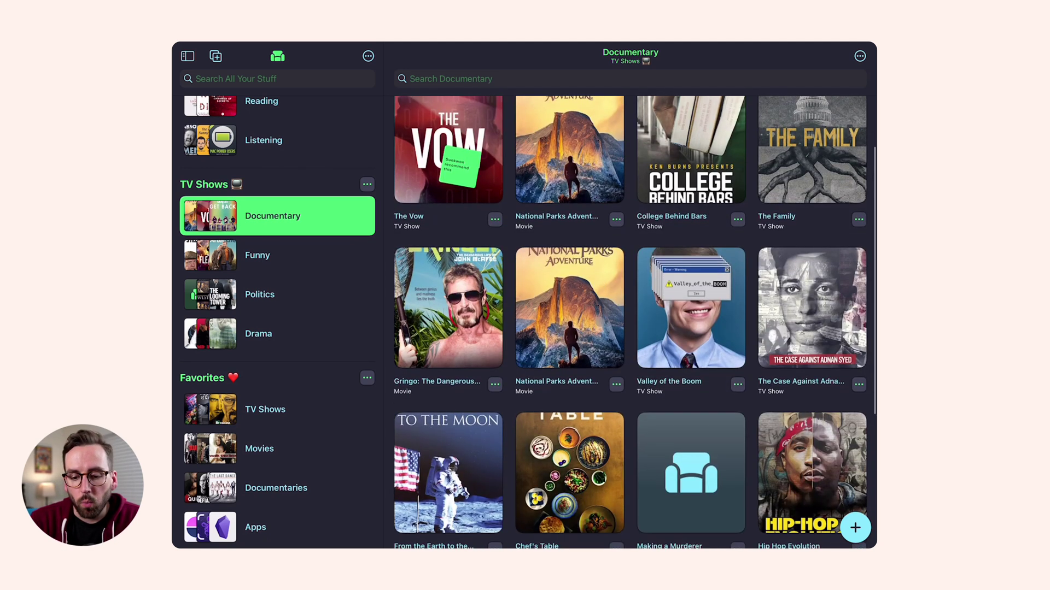
scroll(600, 322, "up", 10)
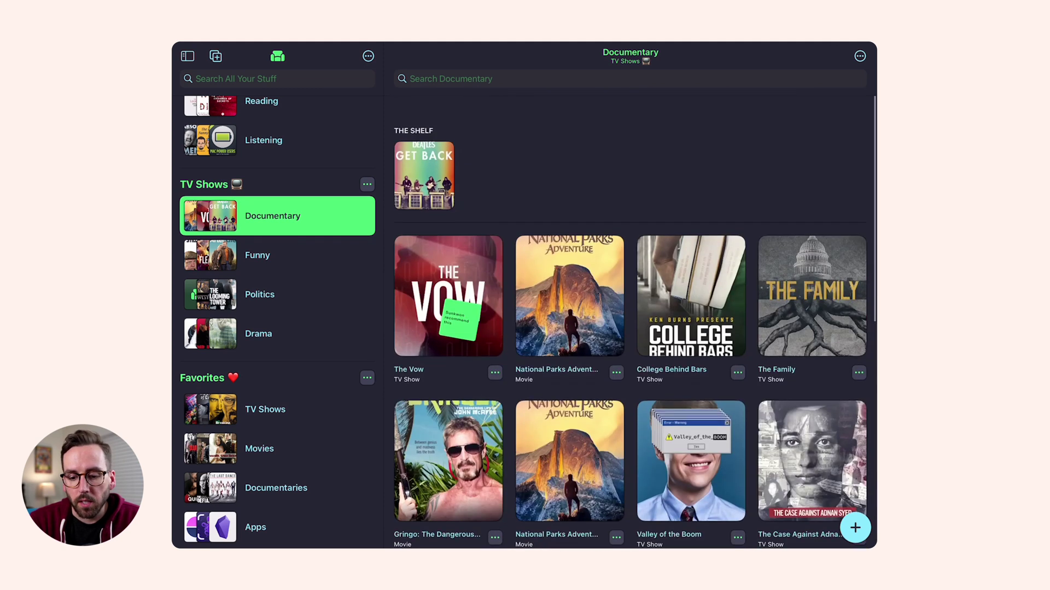
scroll(305, 109, "up", 5)
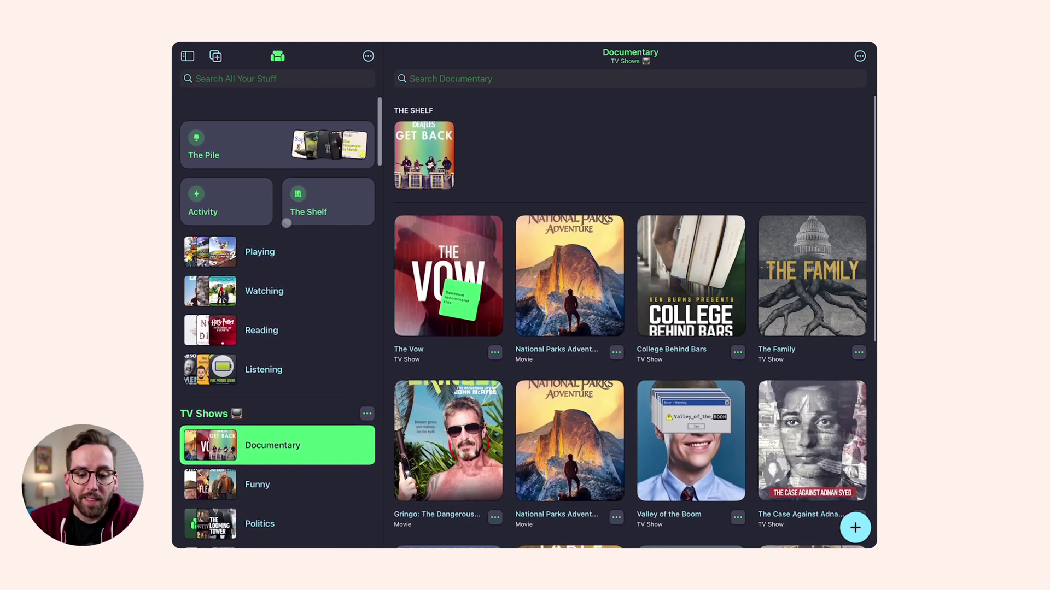
Show The Shelf, now six items with The Beatles: Get Back on top
left_click(338, 197)
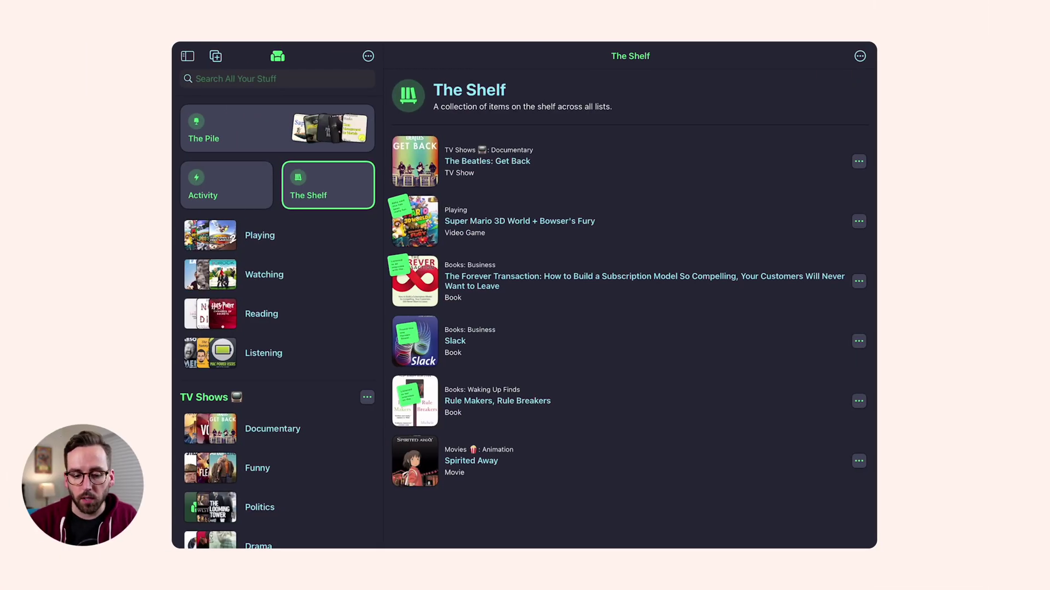
scroll(280, 486, "down", 5)
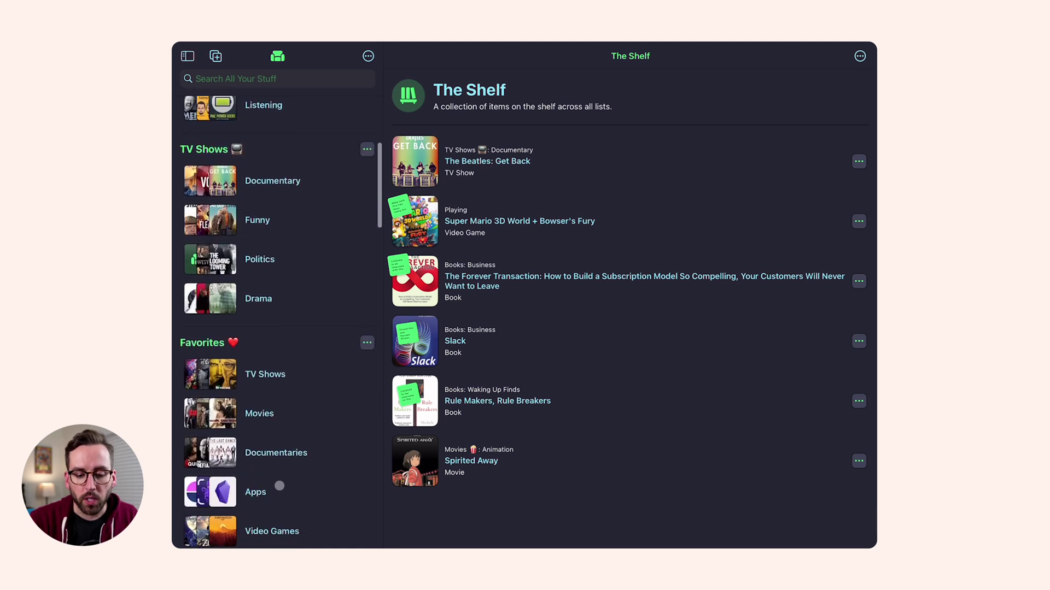
scroll(279, 486, "down", 3)
scroll(279, 486, "down", 1)
scroll(279, 486, "down", 8)
scroll(279, 486, "down", 4)
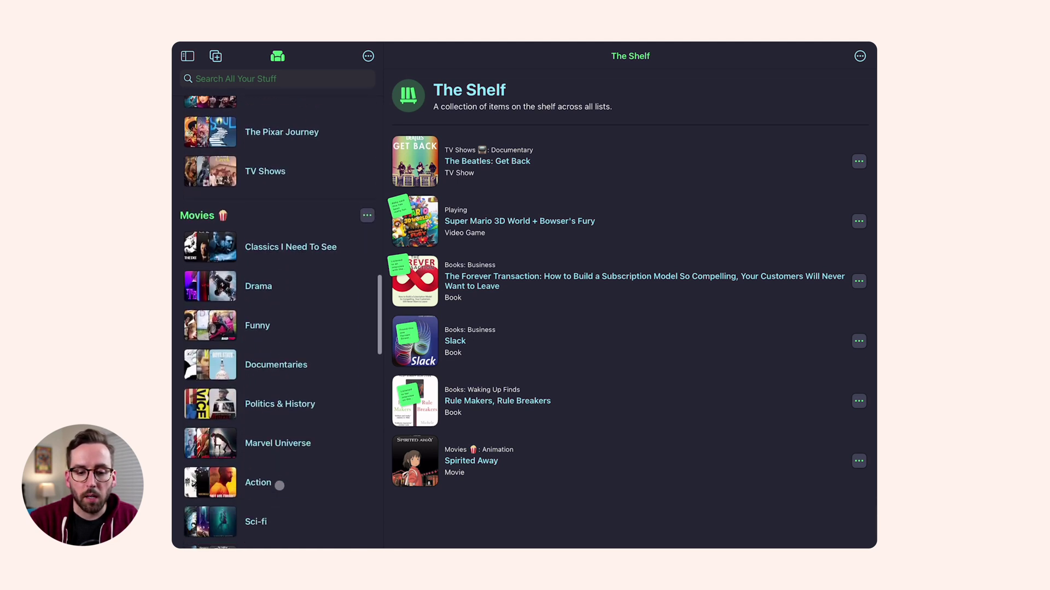
scroll(279, 486, "down", 2)
scroll(280, 486, "down", 3)
scroll(279, 486, "down", 5)
scroll(279, 486, "down", 1)
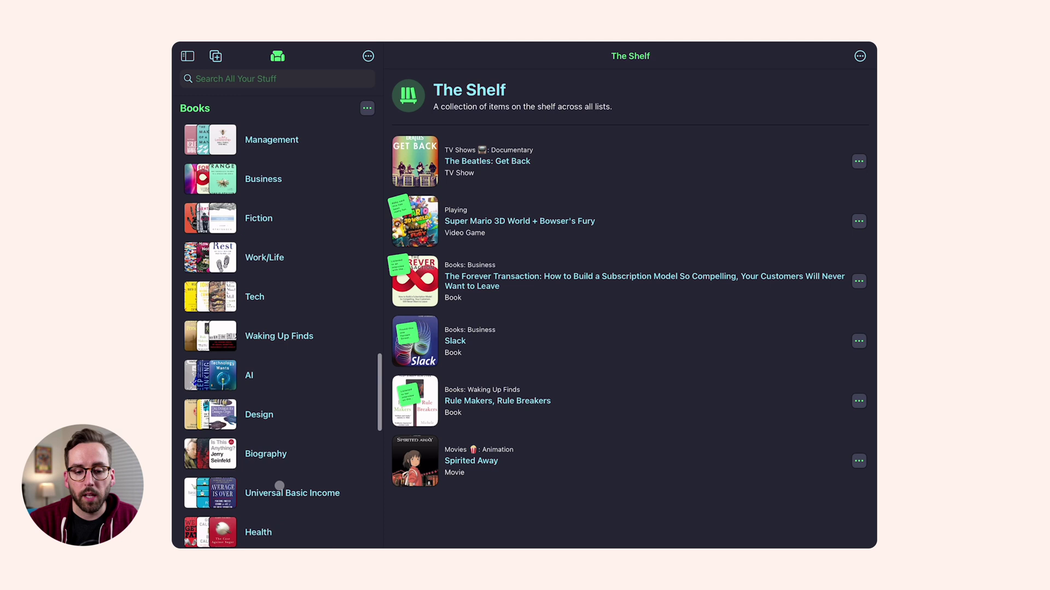
scroll(279, 486, "down", 1)
scroll(280, 486, "down", 10)
scroll(280, 486, "down", 6)
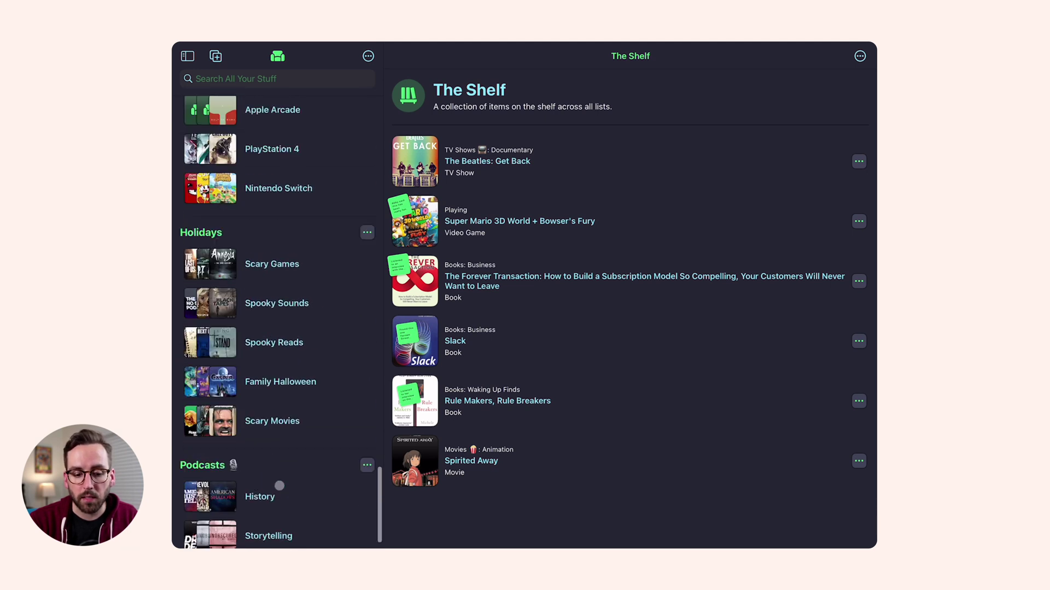
scroll(279, 486, "up", 10)
scroll(278, 484, "up", 10)
scroll(278, 485, "up", 8)
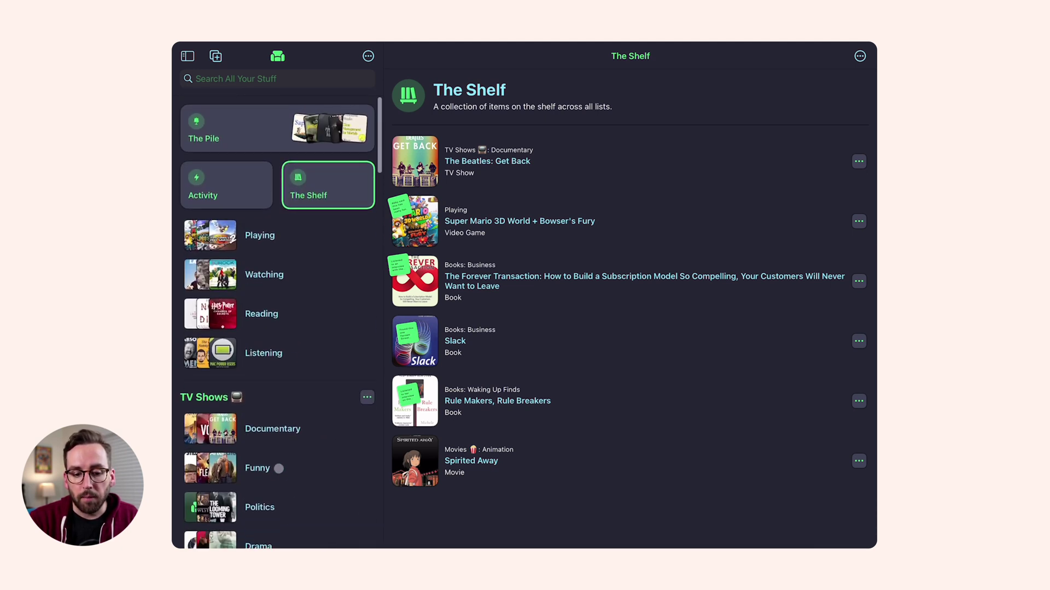
left_click(217, 55)
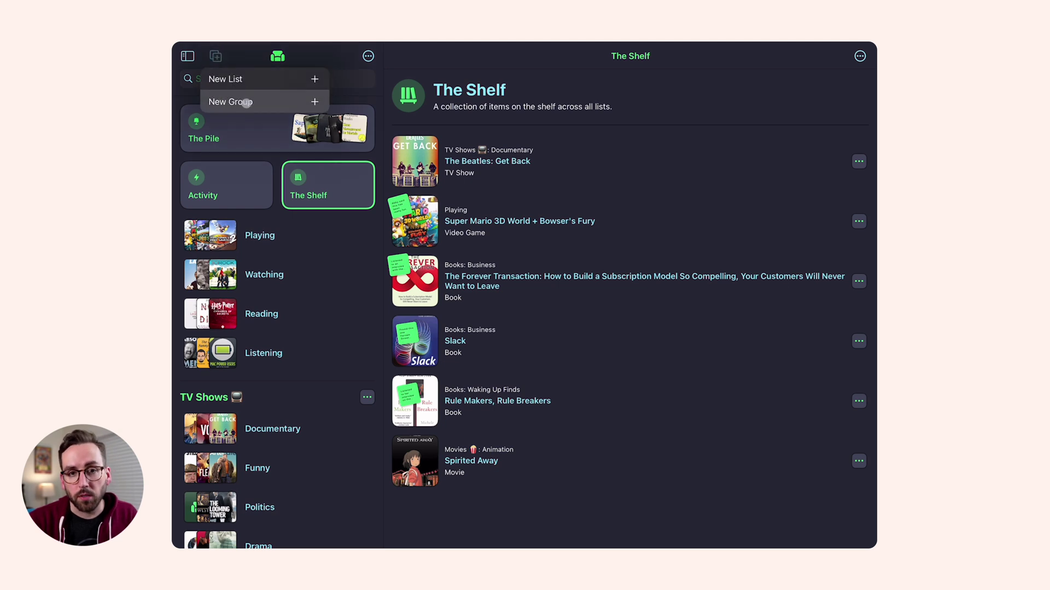
left_click(314, 49)
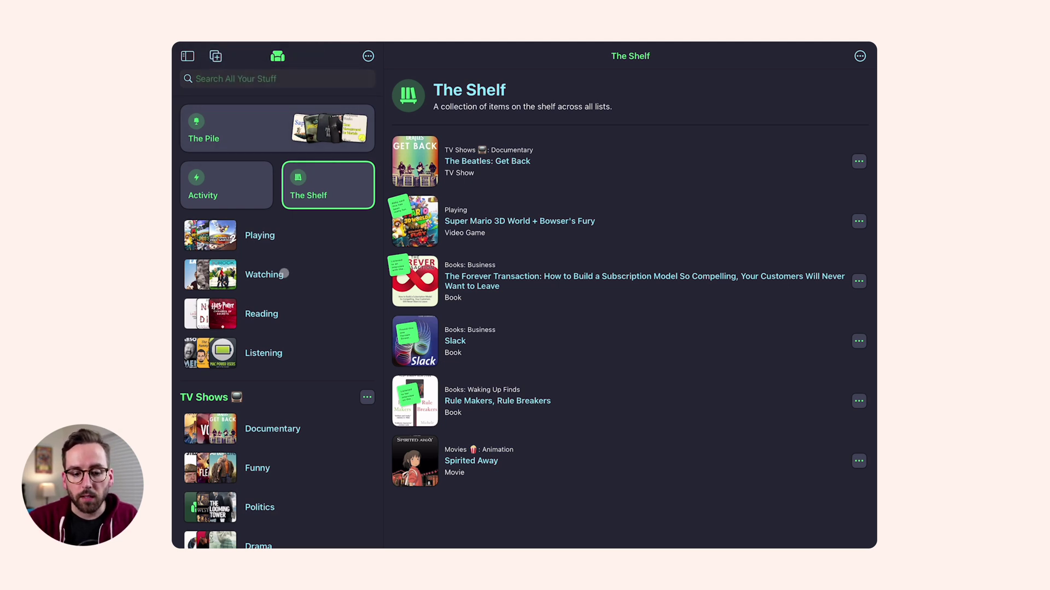
scroll(282, 270, "down", 5)
scroll(224, 239, "down", 2)
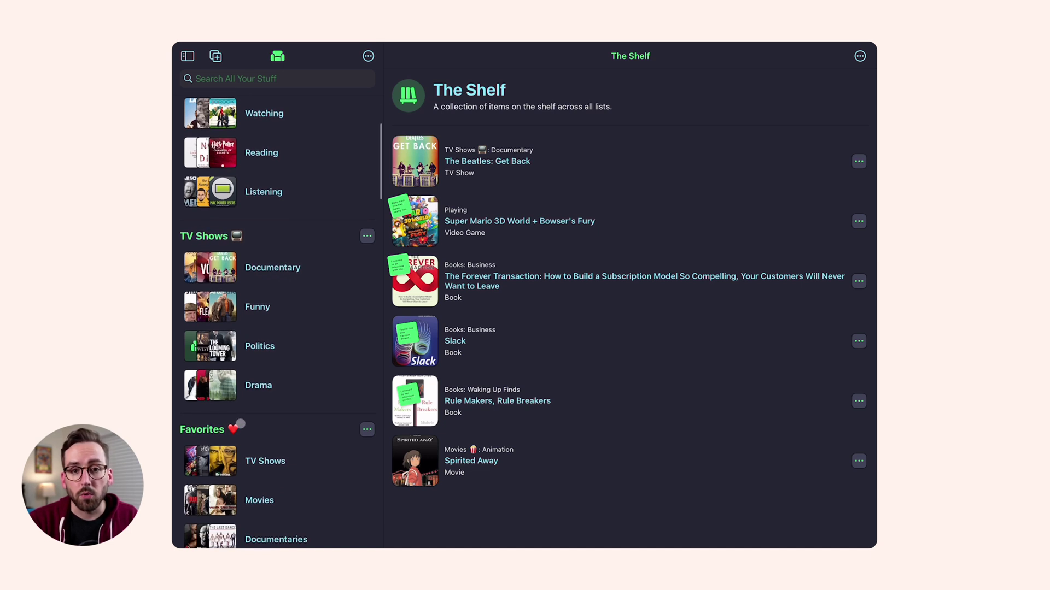
scroll(240, 424, "up", 5)
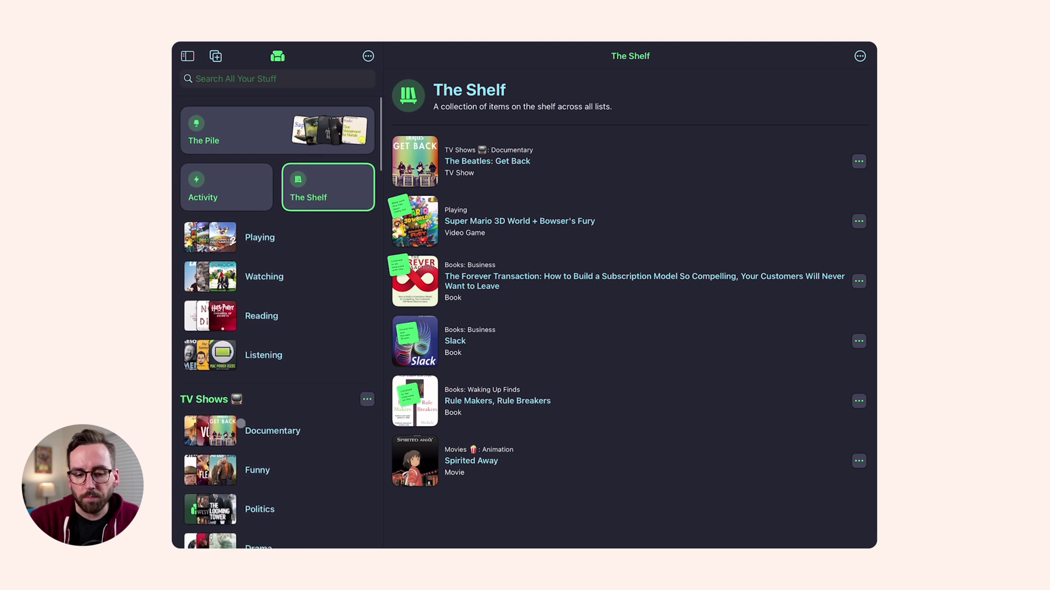
Browse the Playing list of games
left_click(265, 236)
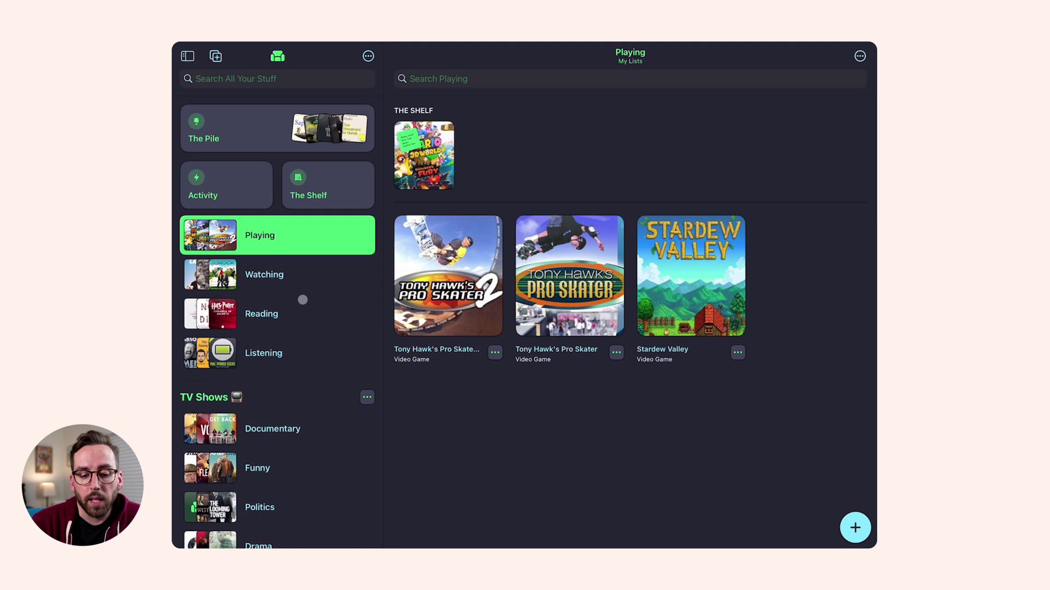
scroll(288, 366, "down", 5)
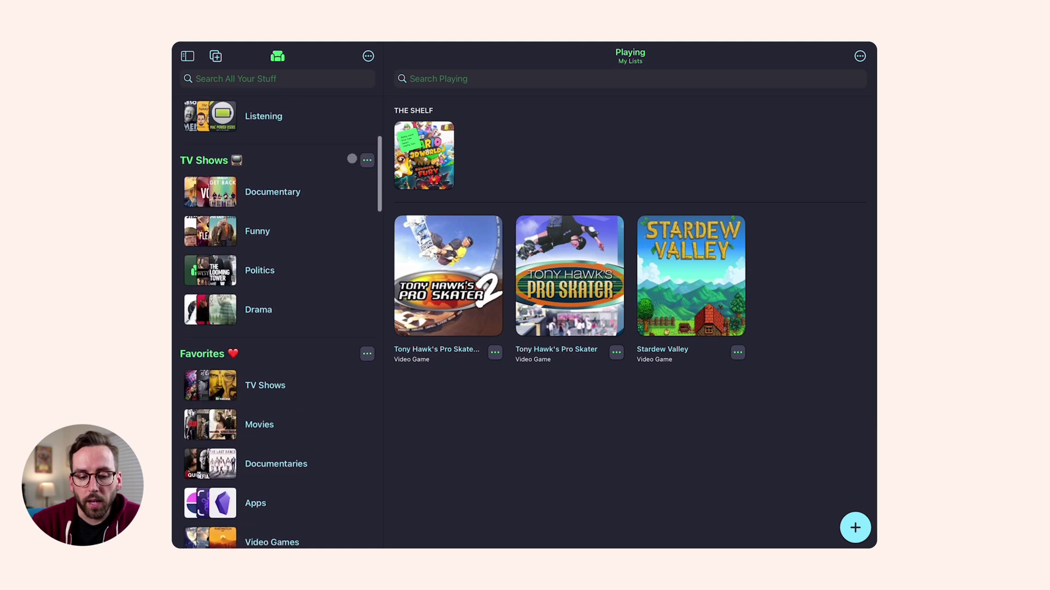
scroll(283, 307, "up", 5)
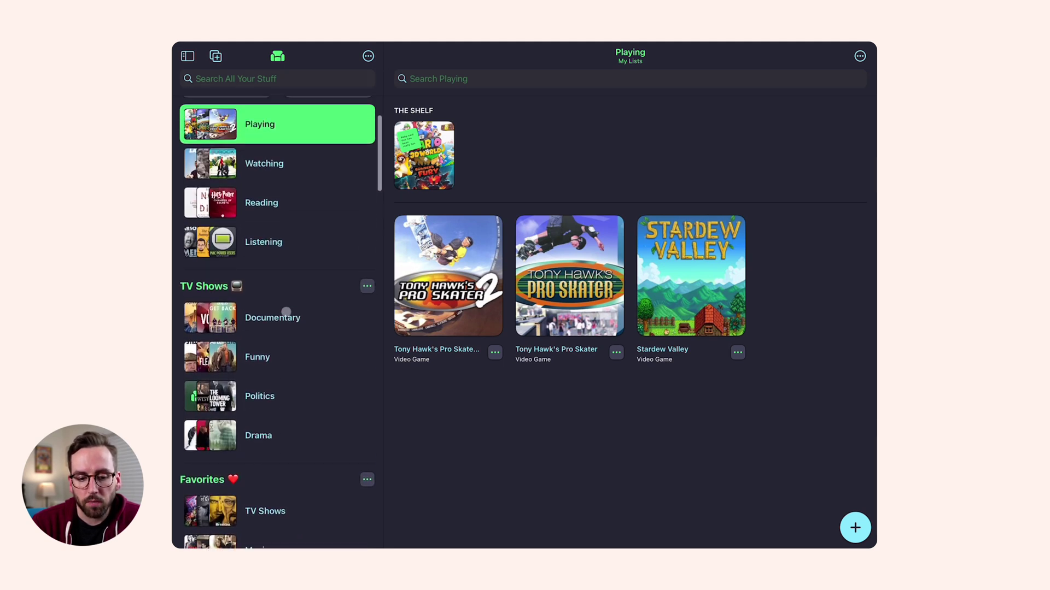
scroll(286, 312, "up", 2)
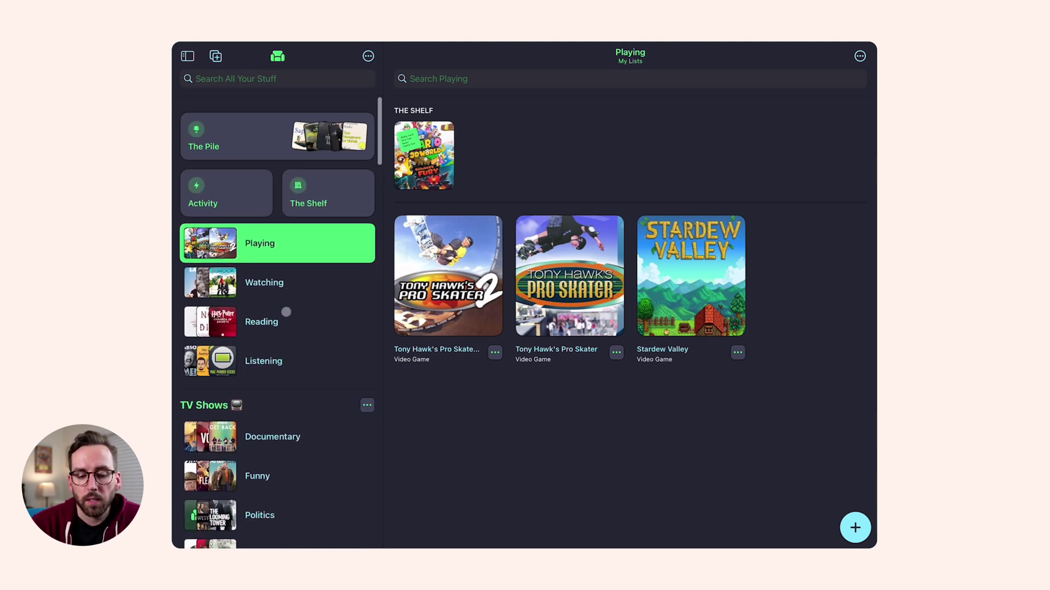
Check Watching, then browse the Listening podcasts like Mac Power Users and Cortex
left_click(305, 271)
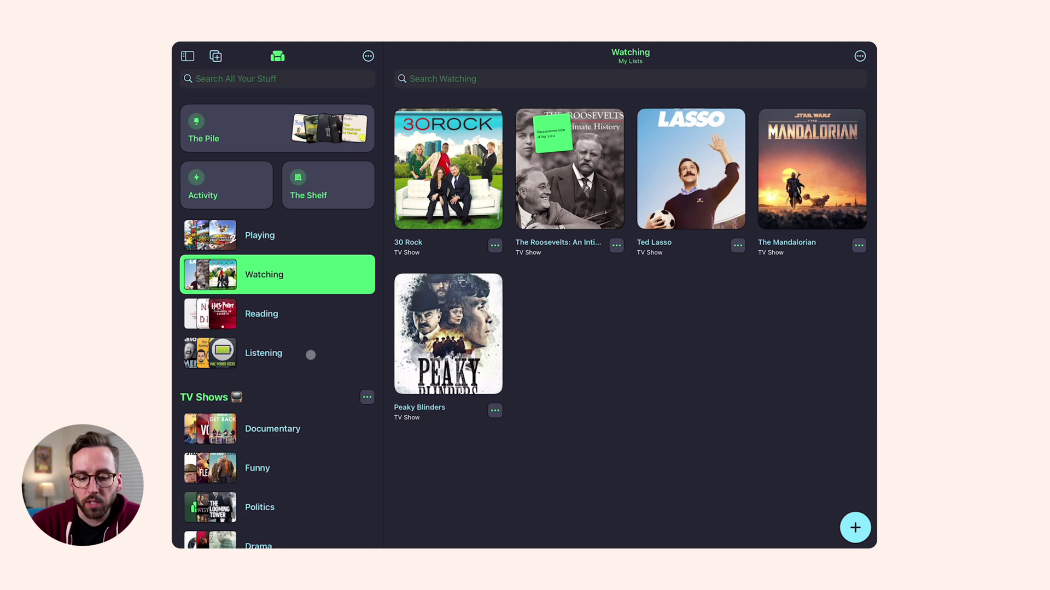
left_click(310, 355)
scroll(534, 397, "down", 2)
scroll(533, 397, "down", 2)
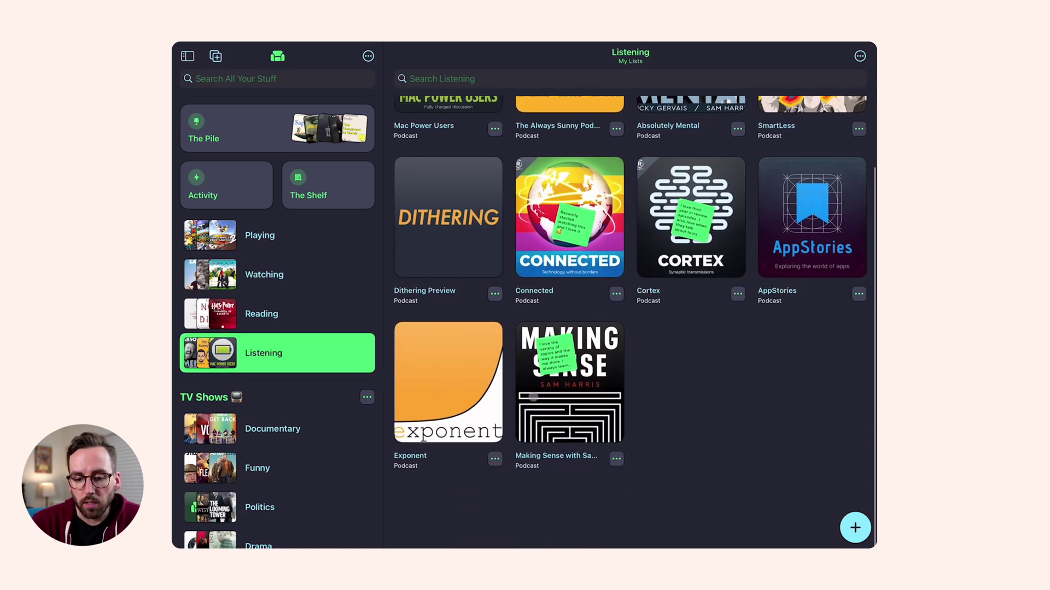
scroll(533, 397, "up", 5)
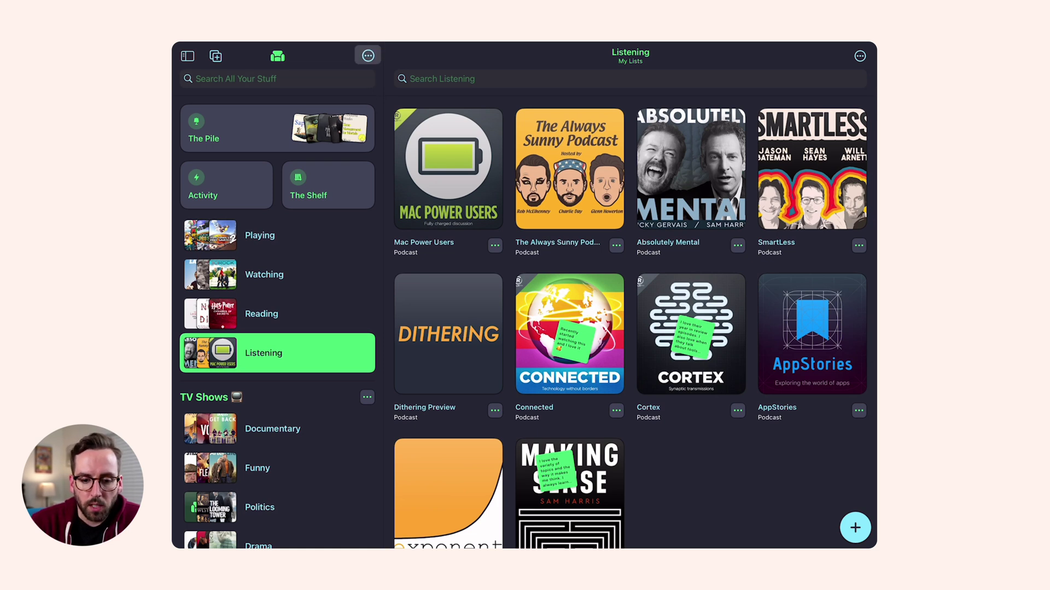
left_click(368, 56)
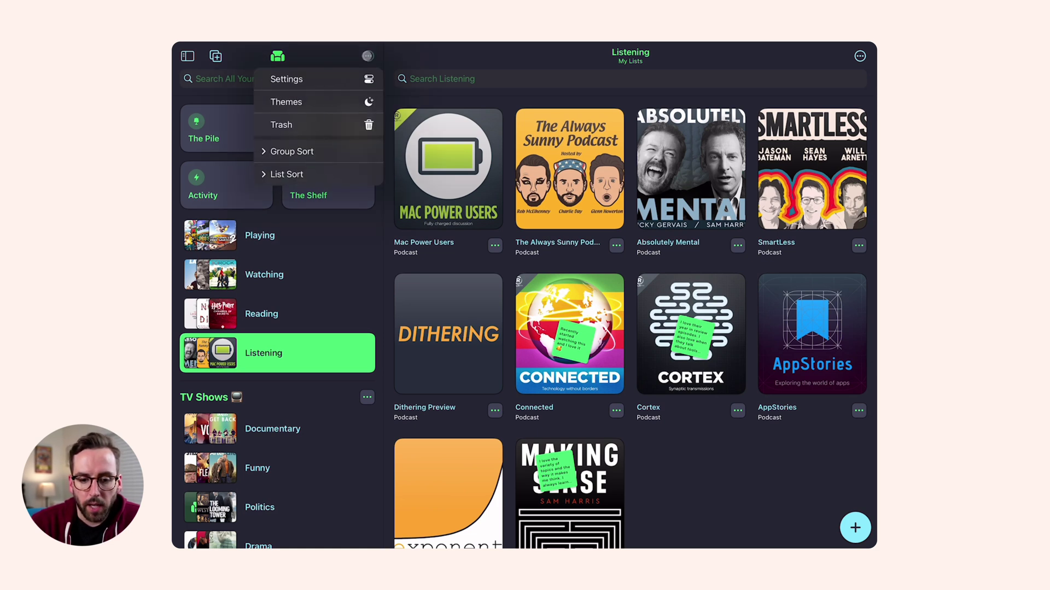
left_click(311, 158)
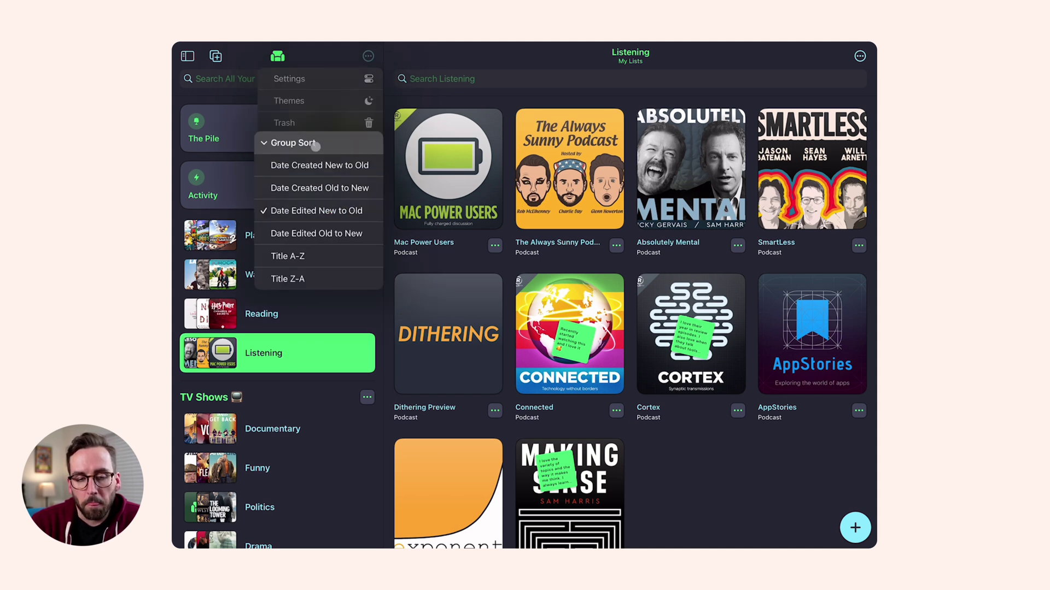
left_click(315, 145)
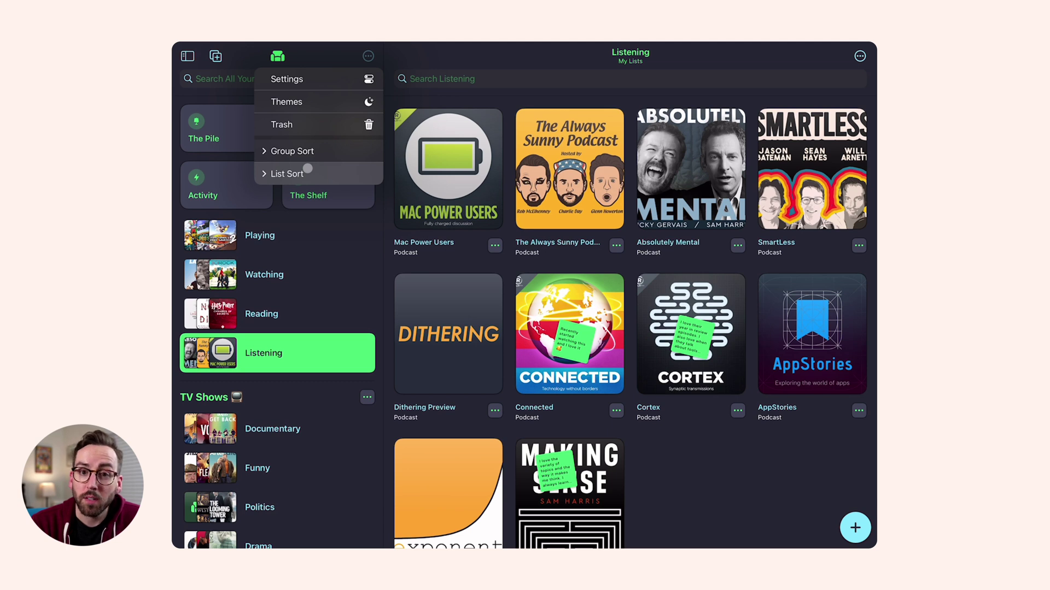
left_click(307, 168)
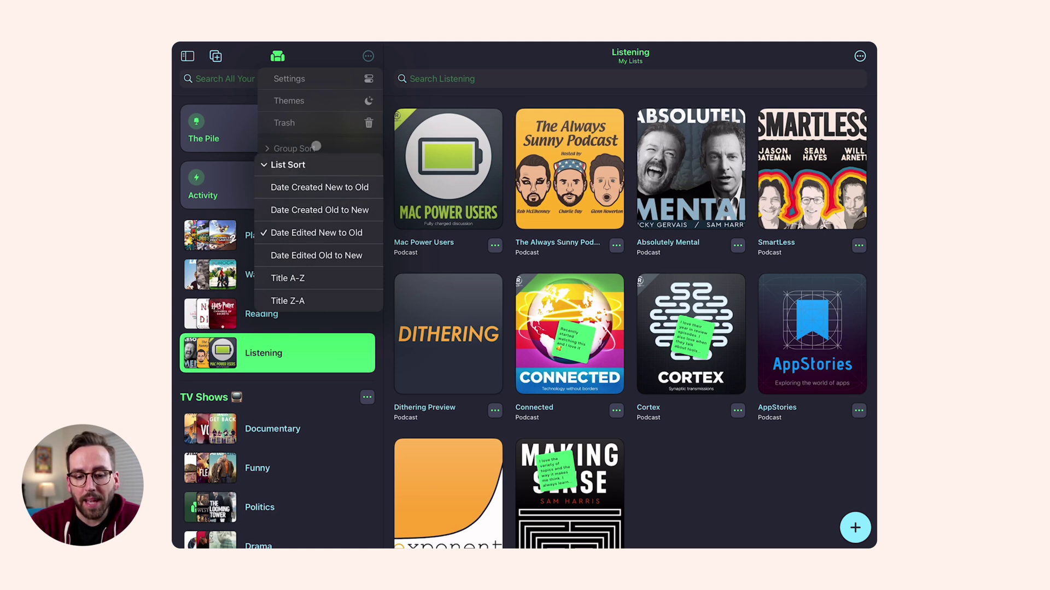
left_click(320, 164)
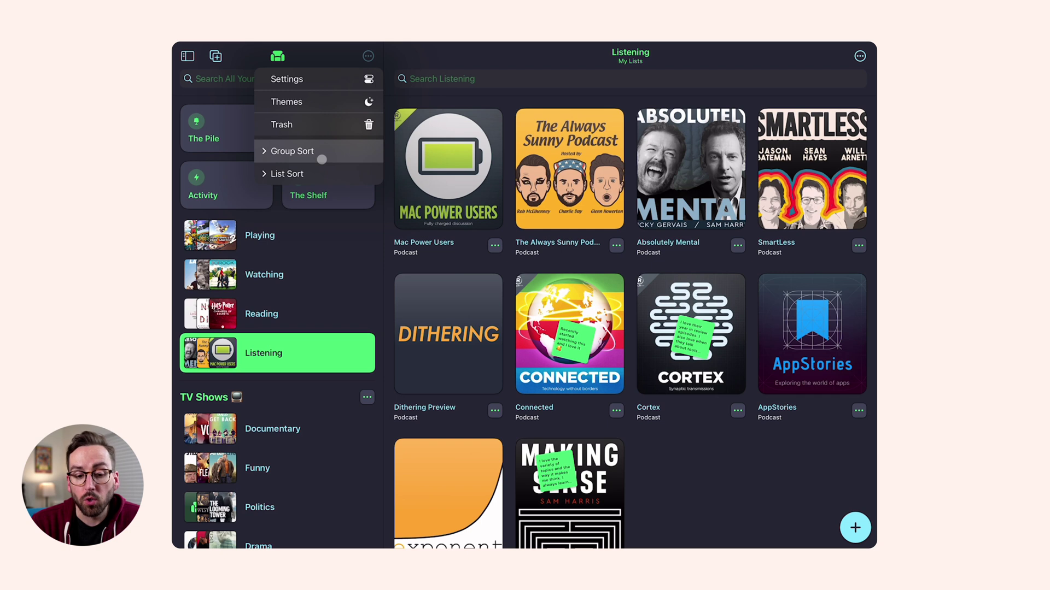
left_click(321, 157)
left_click(323, 147)
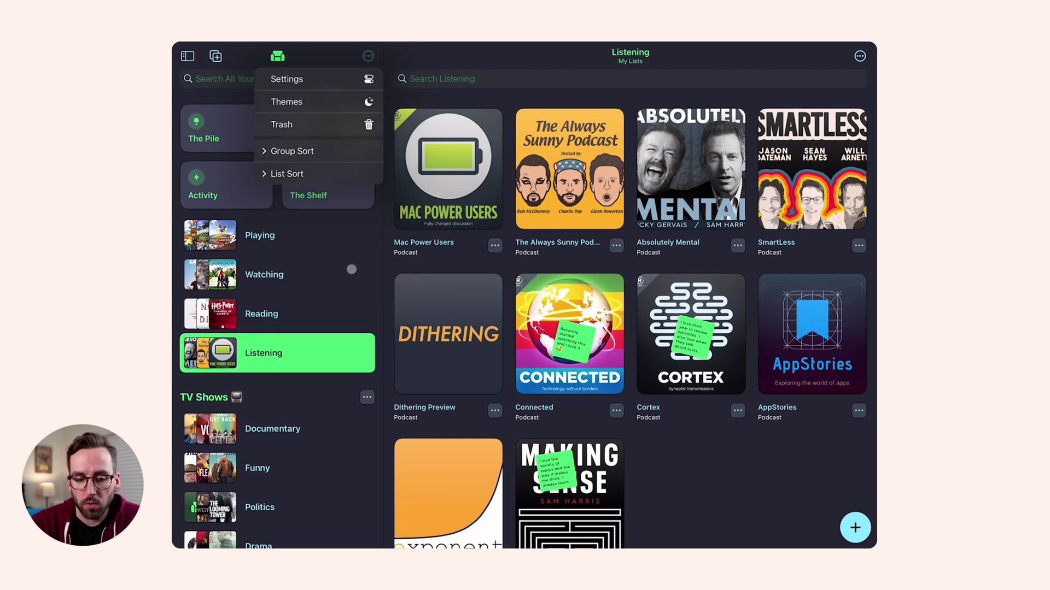
left_click(351, 269)
scroll(352, 269, "down", 4)
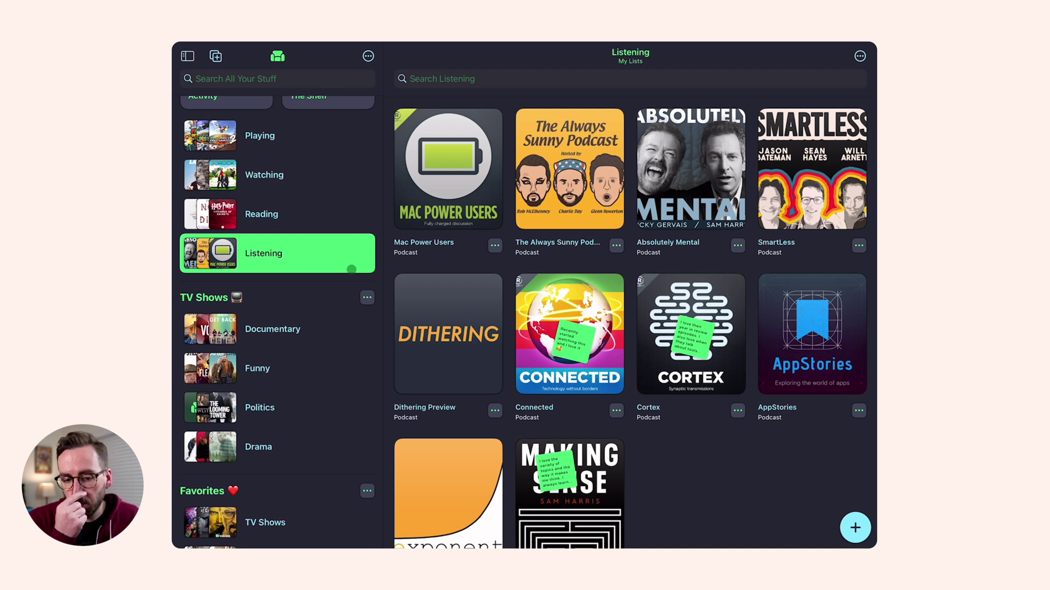
Show the Documentary TV list with The Beatles: Get Back above The Vow
left_click(300, 335)
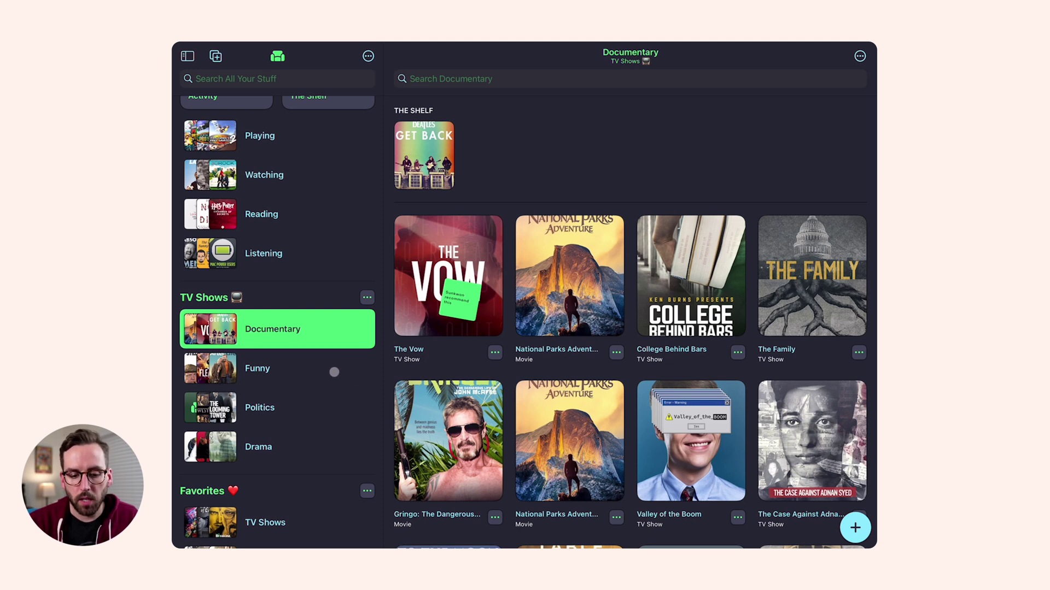
scroll(334, 372, "up", 2)
scroll(334, 373, "up", 1)
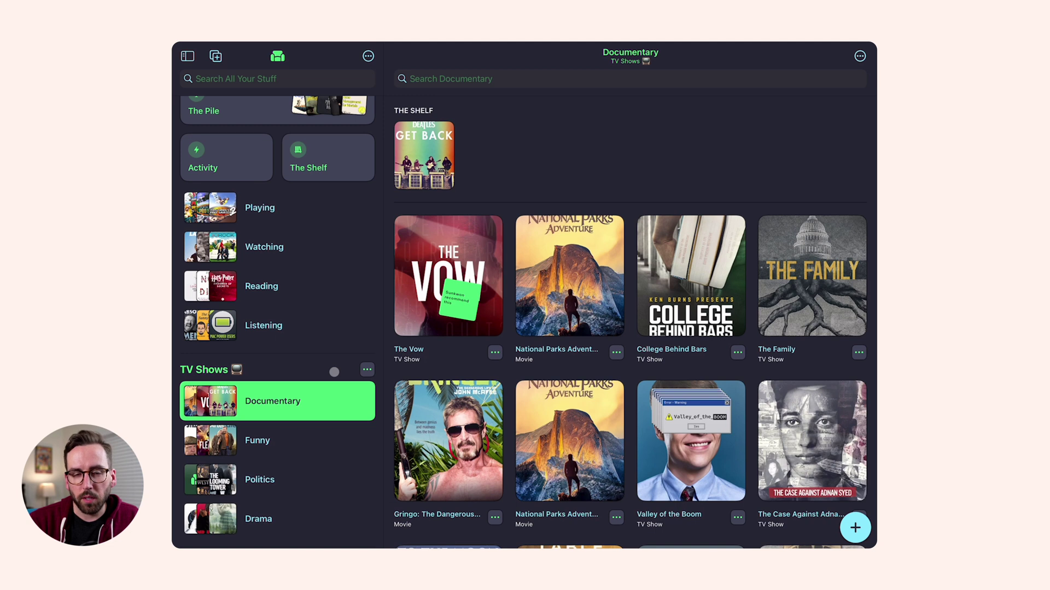
scroll(334, 372, "down", 2)
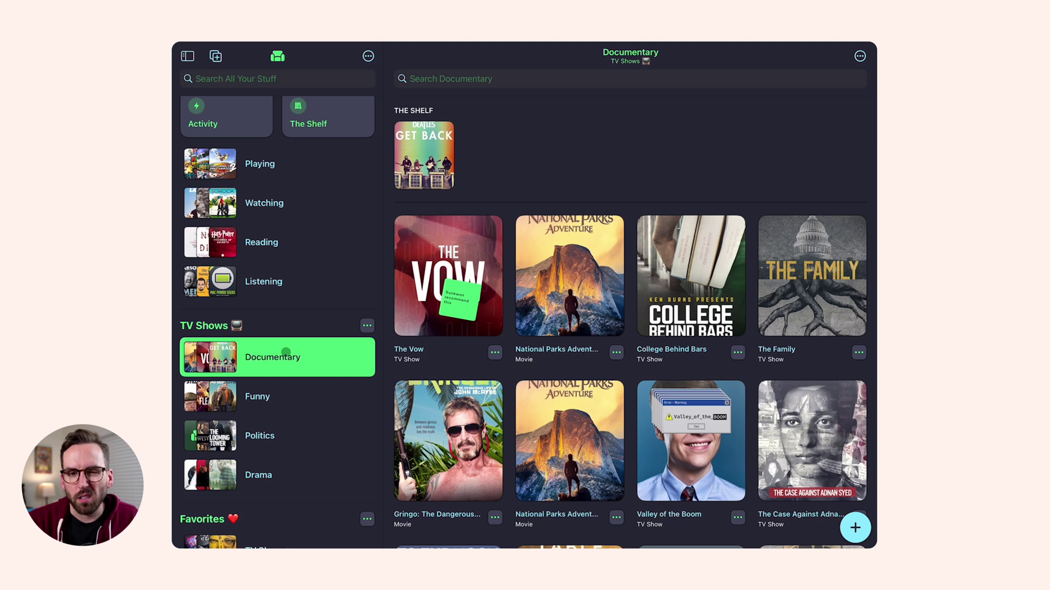
scroll(285, 352, "up", 2)
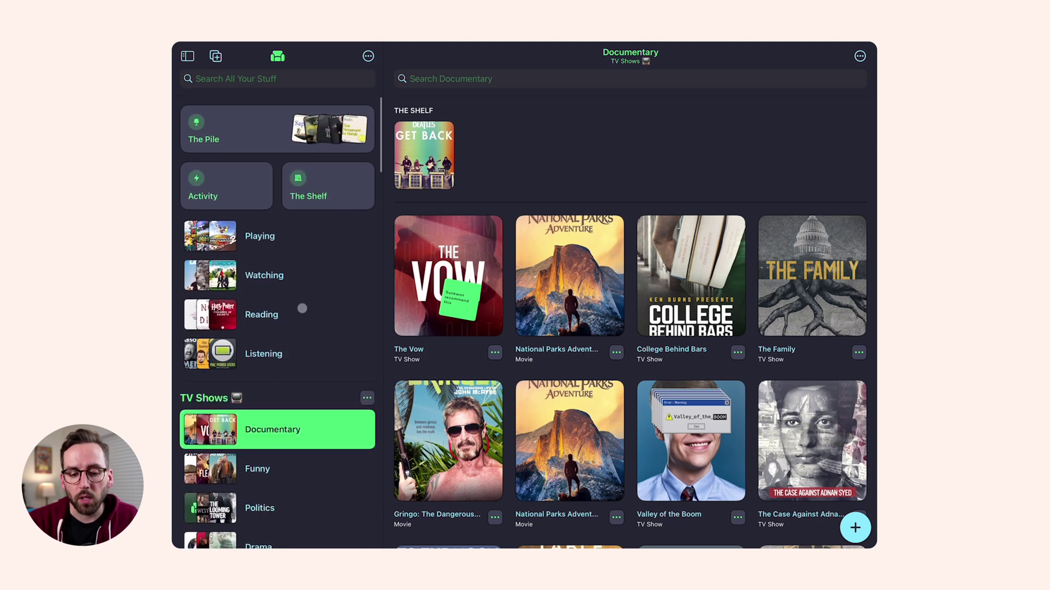
Scroll down through the sidebar sections
scroll(300, 307, "down", 4)
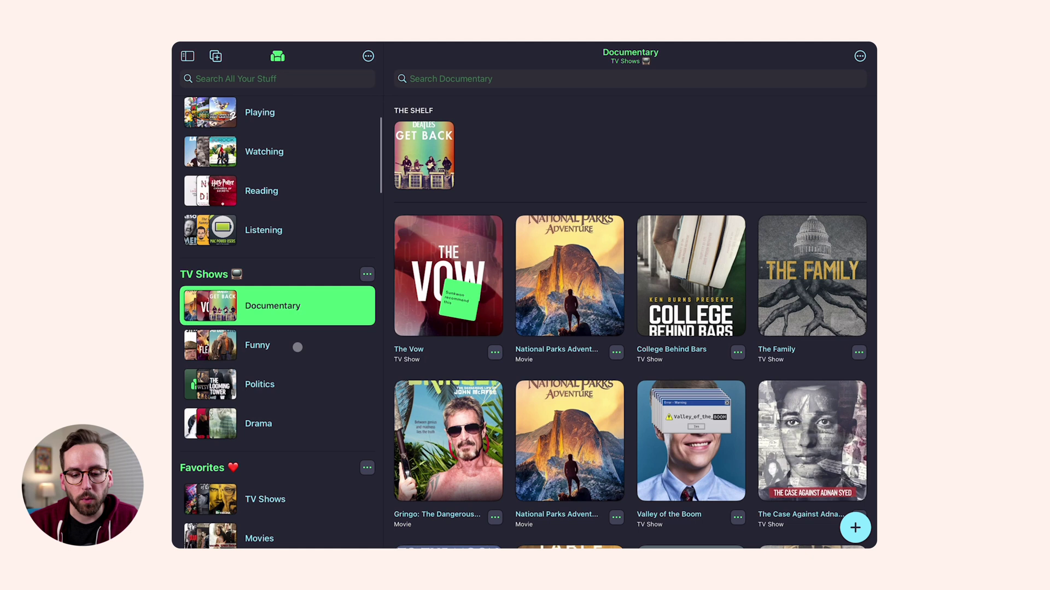
scroll(297, 347, "down", 1)
scroll(298, 347, "down", 1)
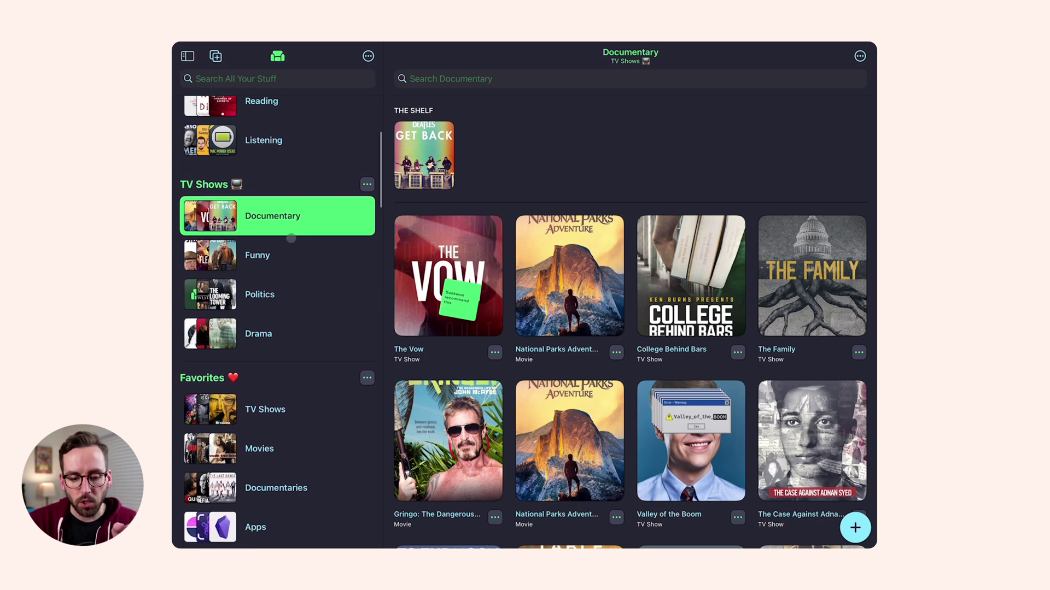
scroll(290, 238, "down", 5)
scroll(291, 238, "down", 5)
scroll(291, 238, "down", 5)
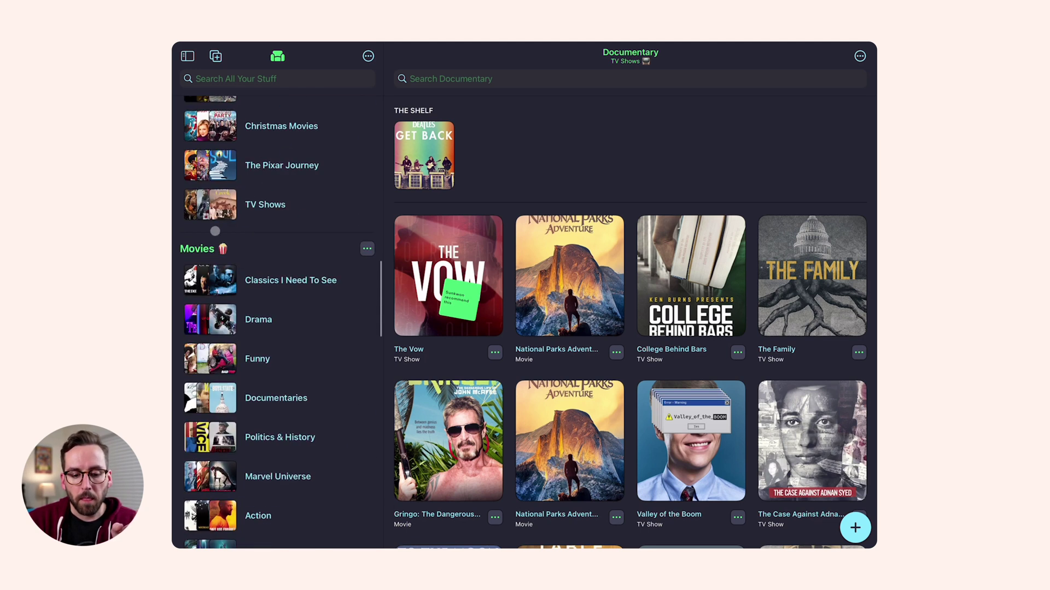
scroll(206, 249, "down", 8)
scroll(207, 250, "up", 5)
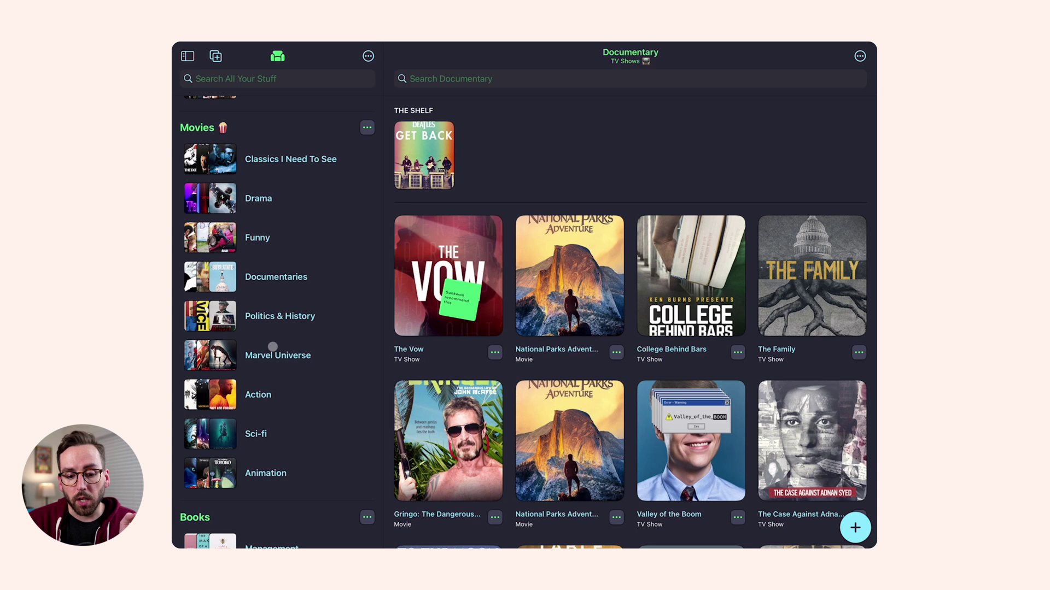
scroll(273, 346, "down", 10)
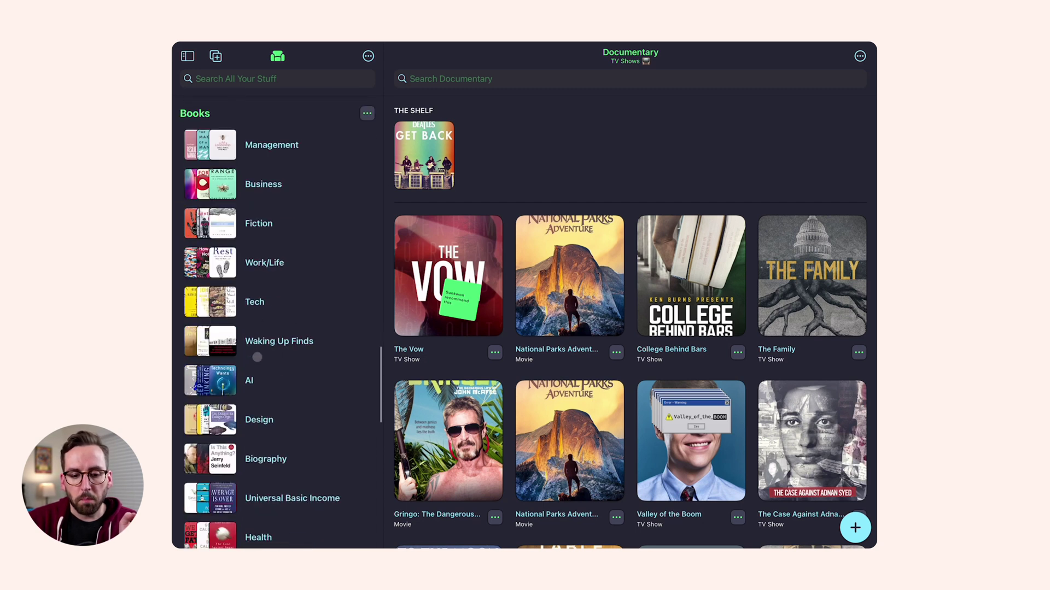
scroll(257, 357, "down", 4)
scroll(256, 358, "down", 4)
scroll(256, 360, "down", 3)
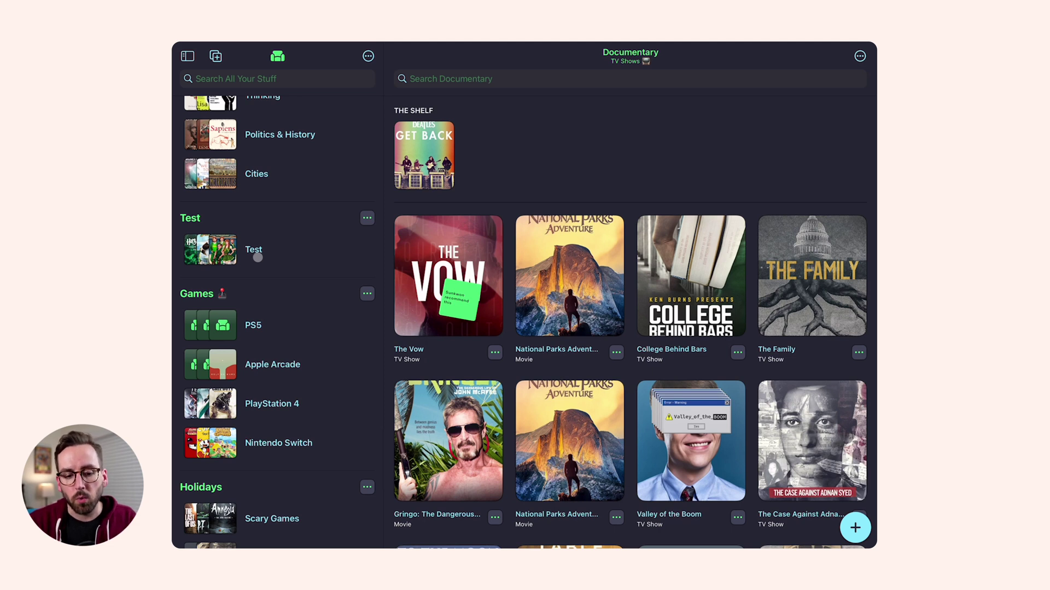
scroll(257, 257, "down", 5)
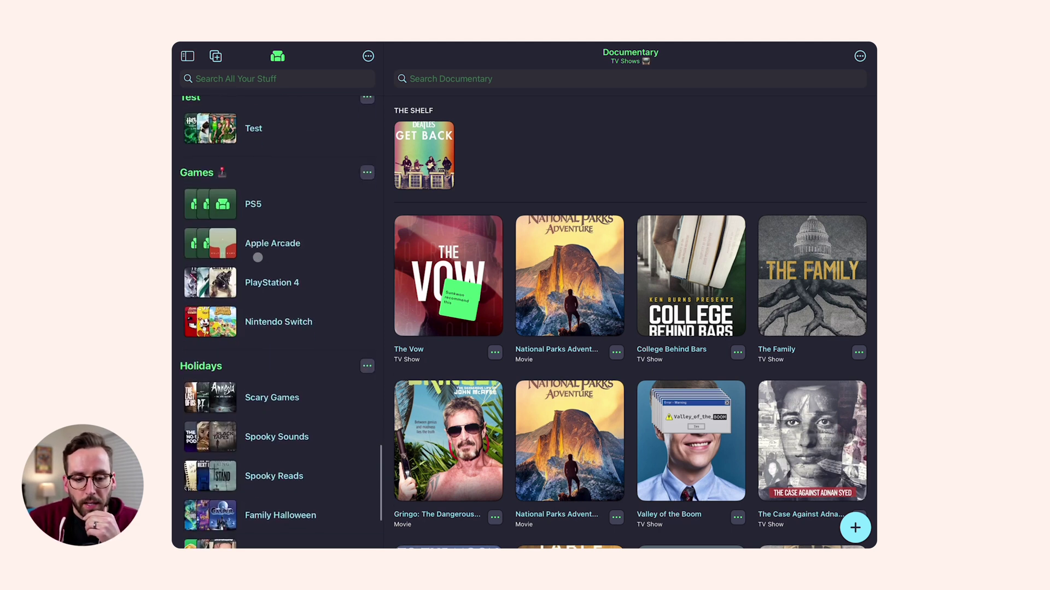
scroll(257, 258, "down", 2)
Scroll the sidebar back up toward the Favorites section
scroll(242, 208, "down", 8)
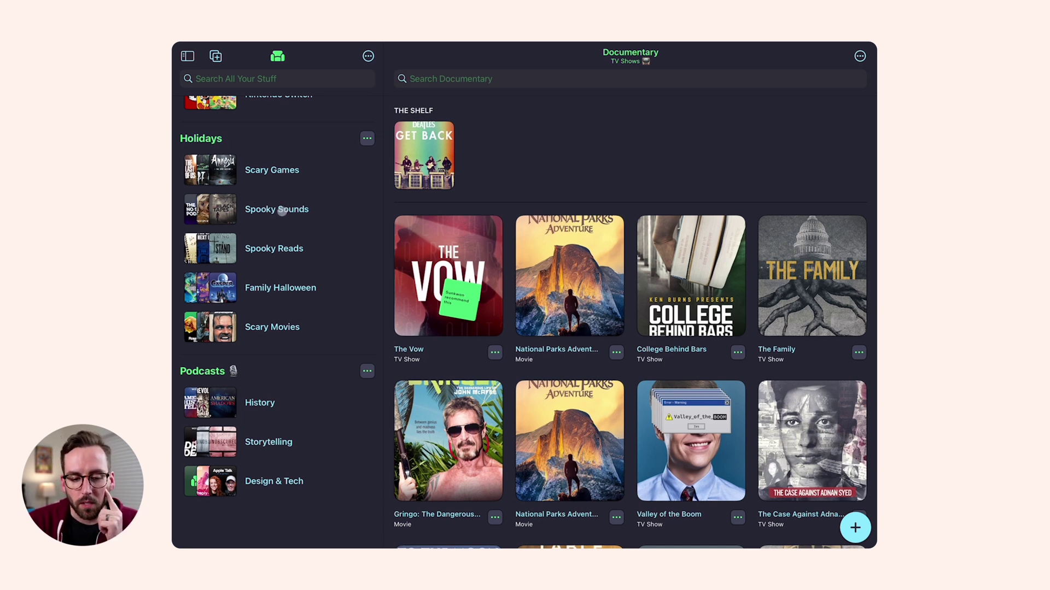
scroll(281, 211, "down", 2)
scroll(268, 306, "up", 2)
scroll(258, 399, "down", 10)
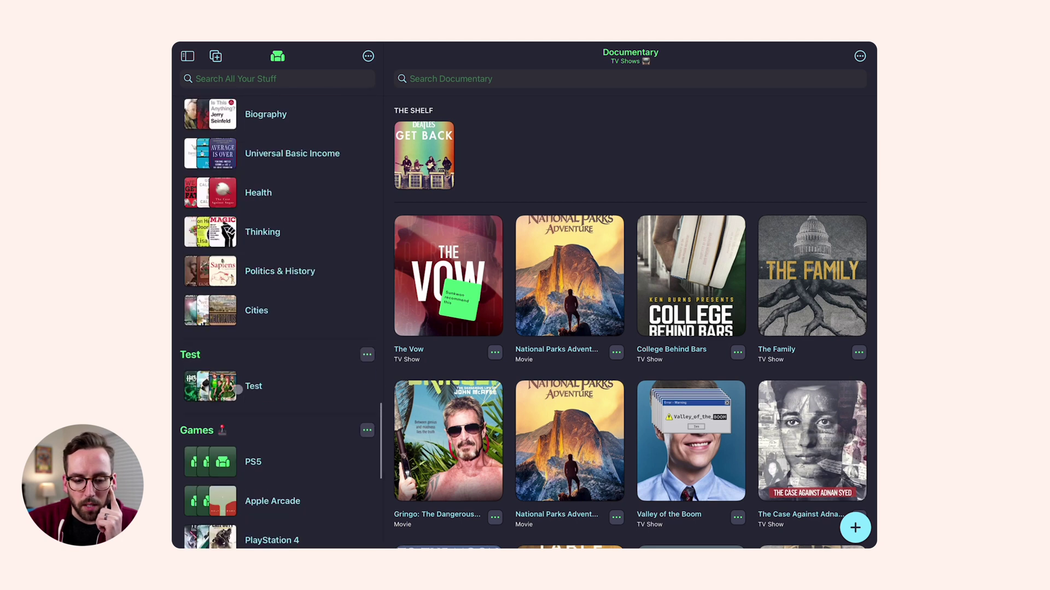
scroll(239, 390, "down", 5)
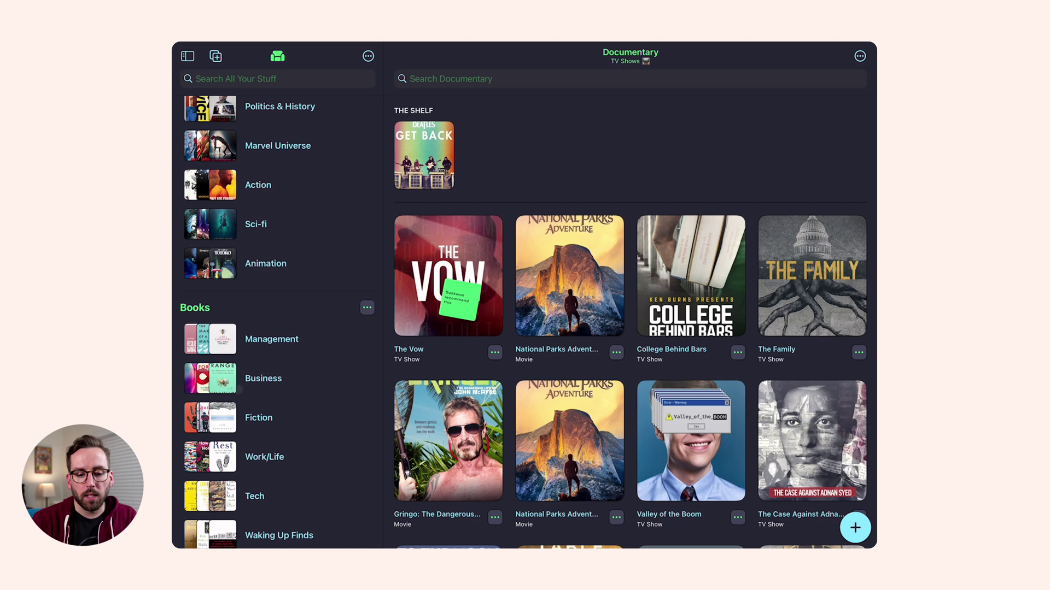
scroll(240, 390, "up", 1)
scroll(240, 388, "up", 5)
scroll(243, 387, "up", 3)
scroll(246, 385, "up", 4)
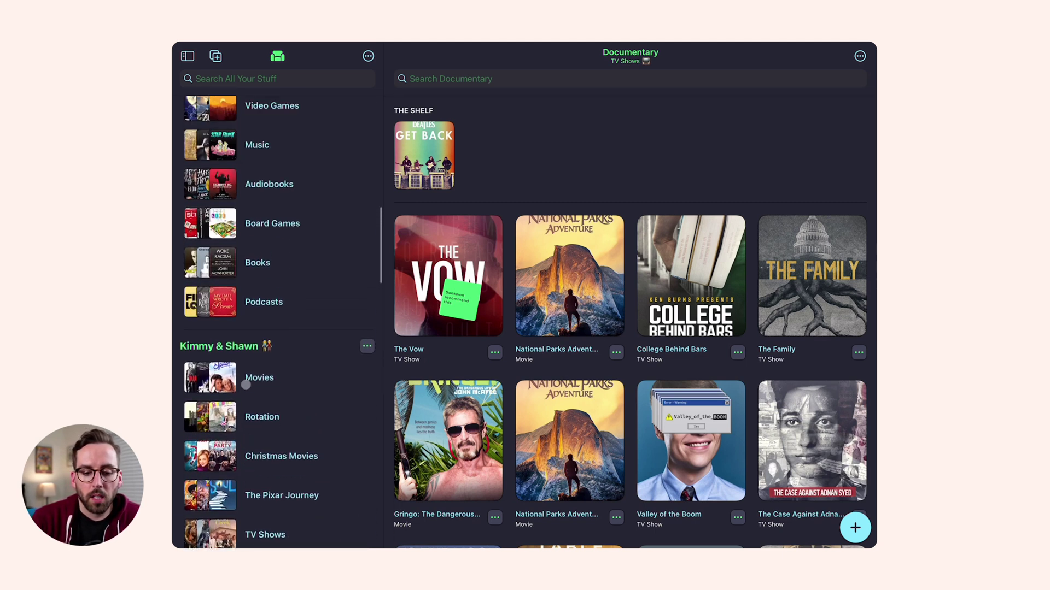
scroll(246, 384, "up", 5)
scroll(246, 385, "up", 2)
scroll(246, 384, "down", 2)
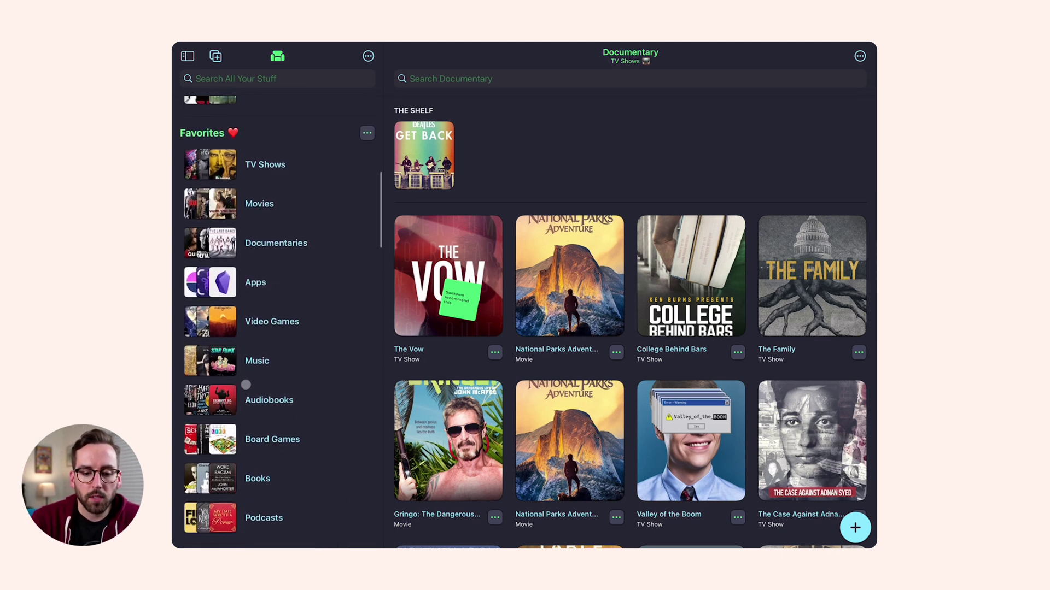
scroll(246, 385, "down", 1)
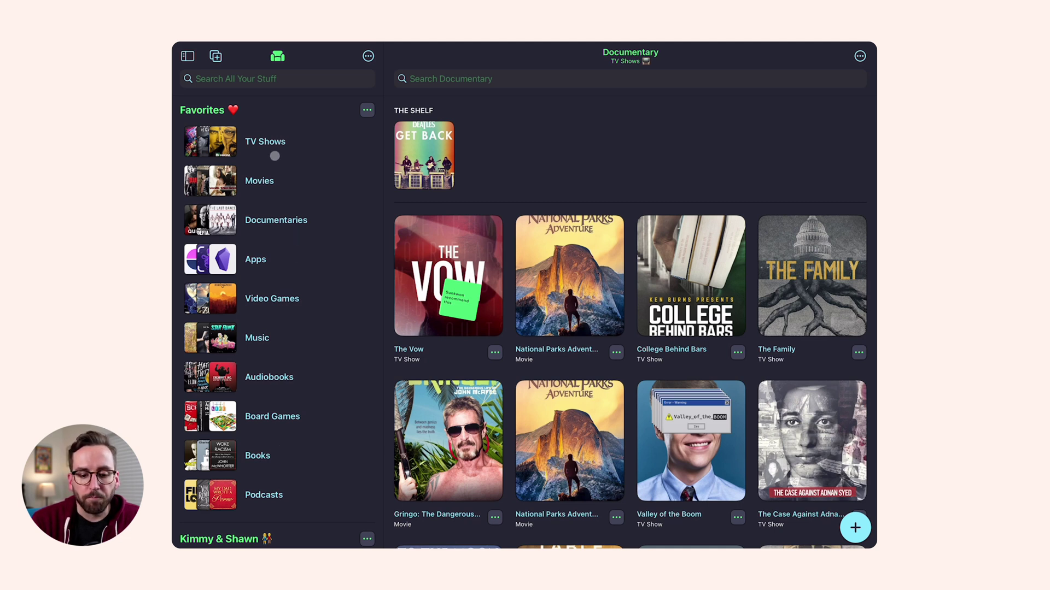
Glance at favorite Documentaries, then browse the favorite Movies grid
left_click(276, 222)
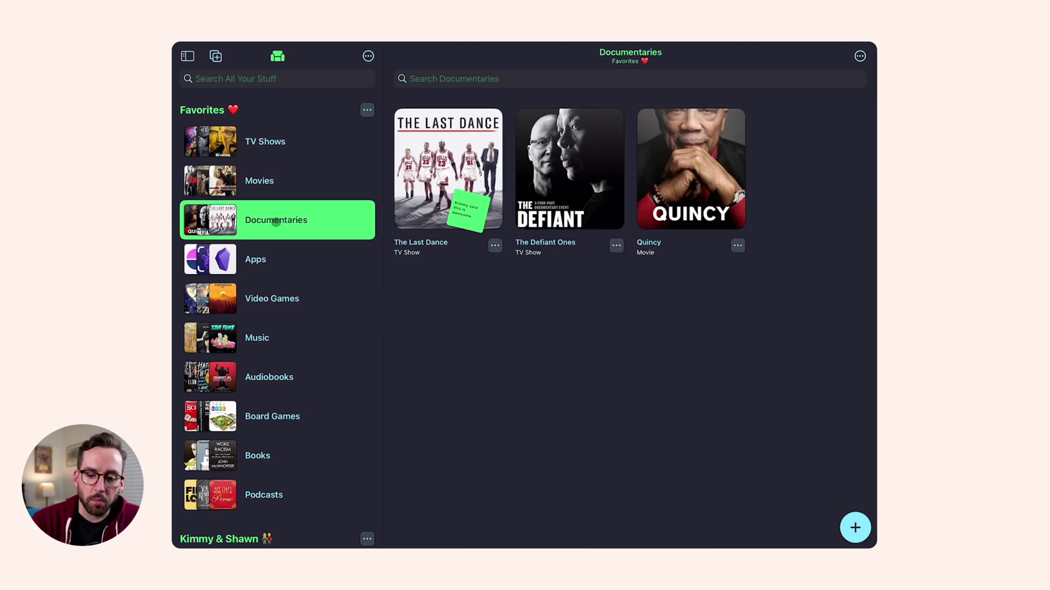
left_click(281, 185)
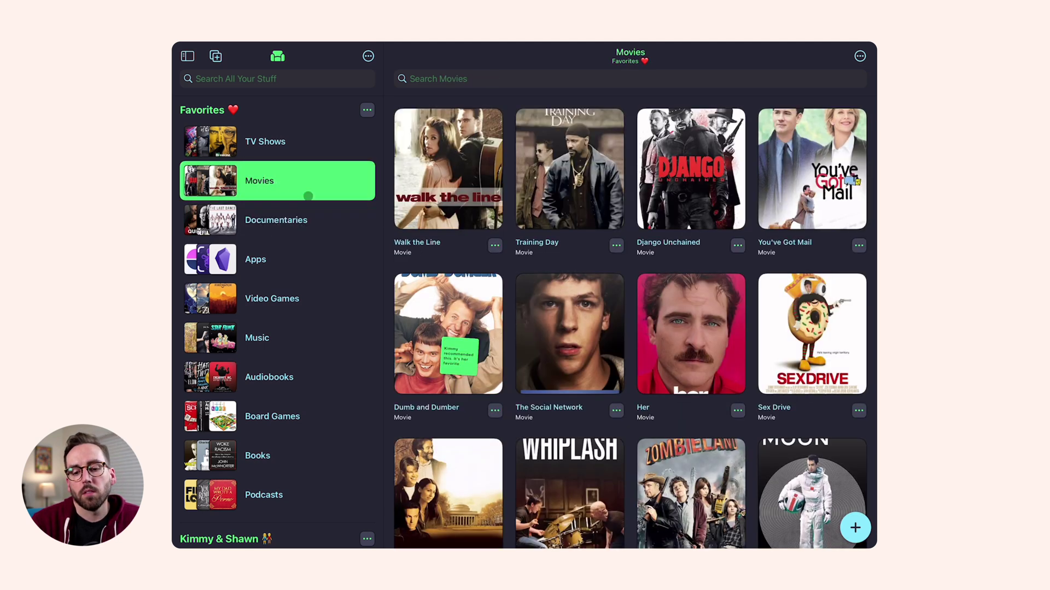
scroll(635, 323, "down", 1)
scroll(634, 322, "down", 1)
scroll(634, 323, "down", 3)
scroll(456, 355, "down", 3)
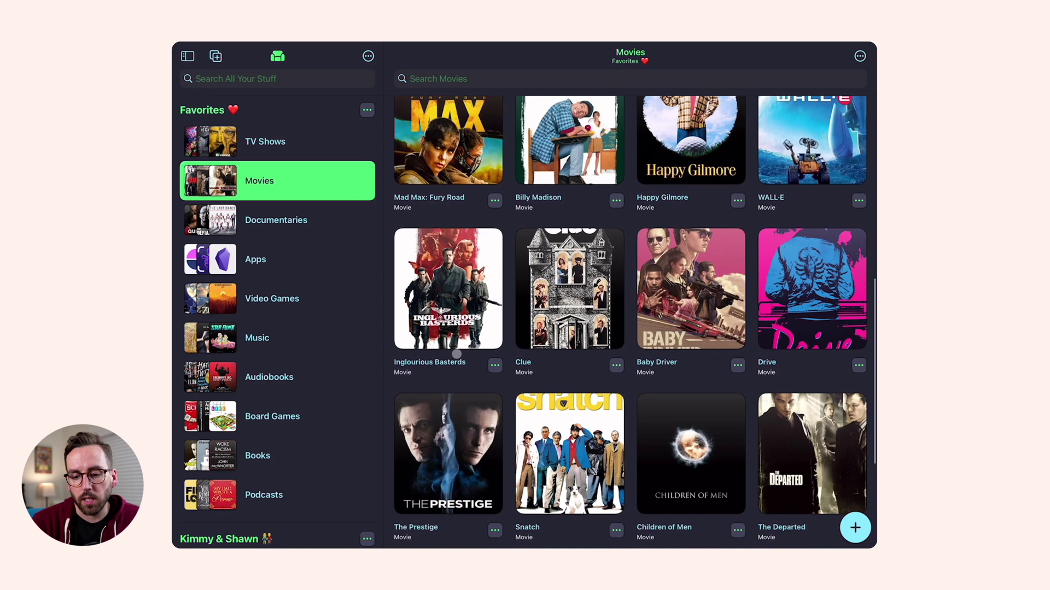
scroll(456, 354, "down", 2)
scroll(457, 355, "down", 2)
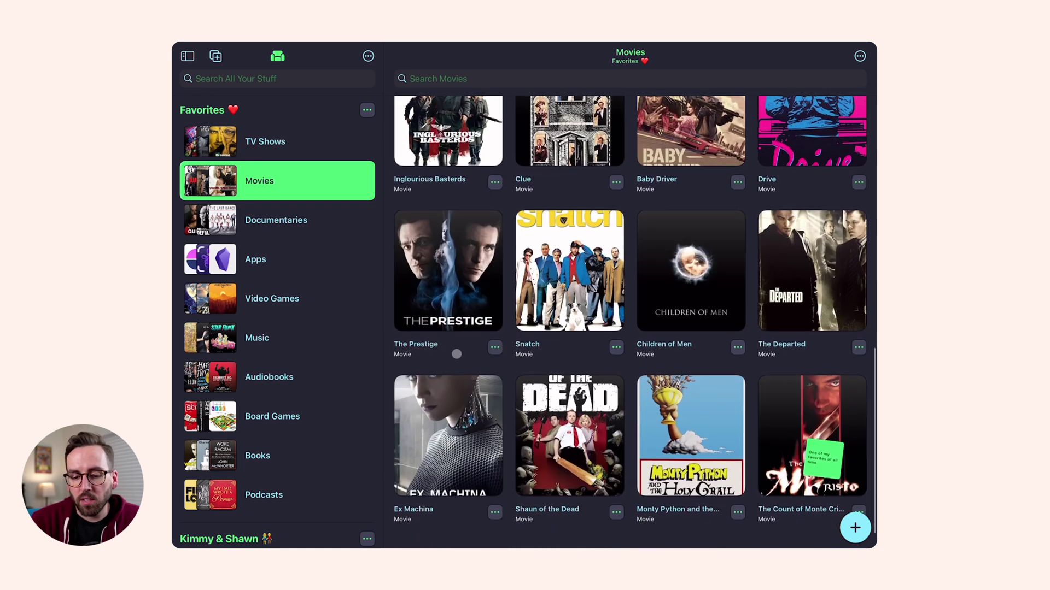
scroll(457, 354, "down", 2)
scroll(456, 354, "up", 3)
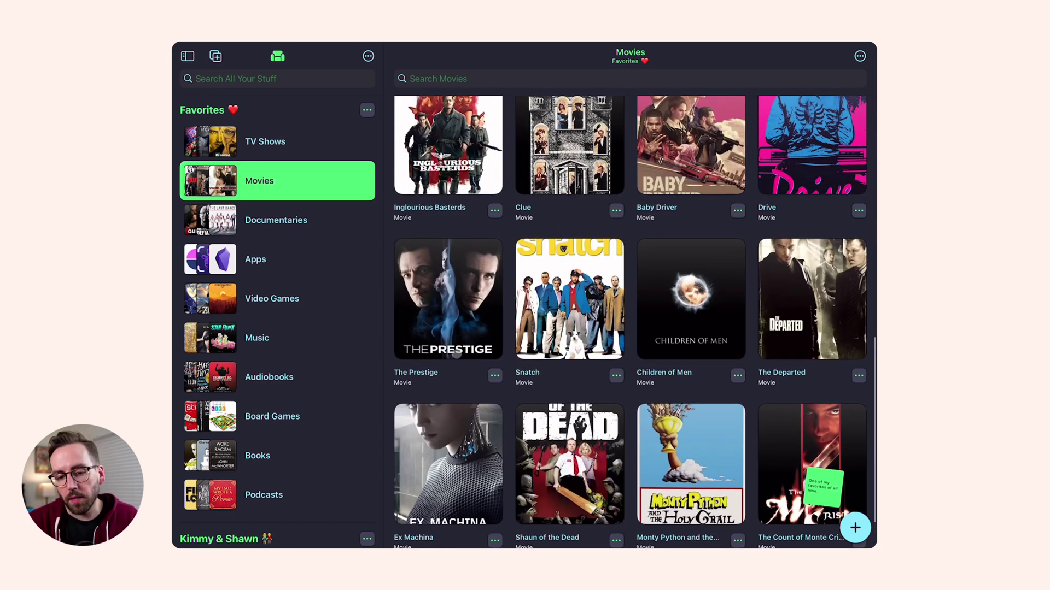
scroll(457, 354, "up", 5)
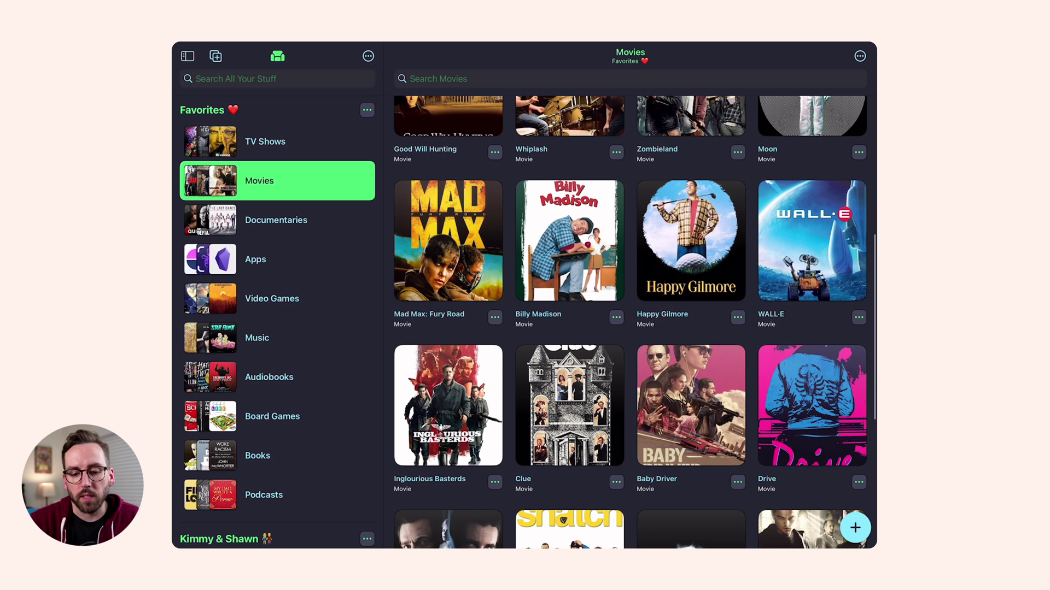
scroll(457, 354, "up", 1)
scroll(456, 355, "up", 2)
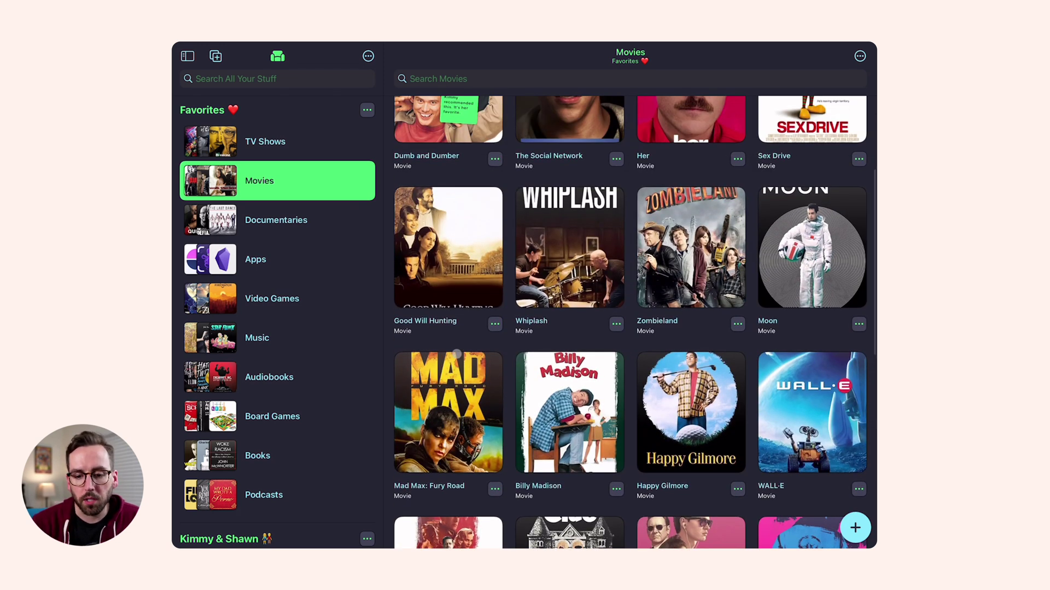
scroll(457, 354, "up", 4)
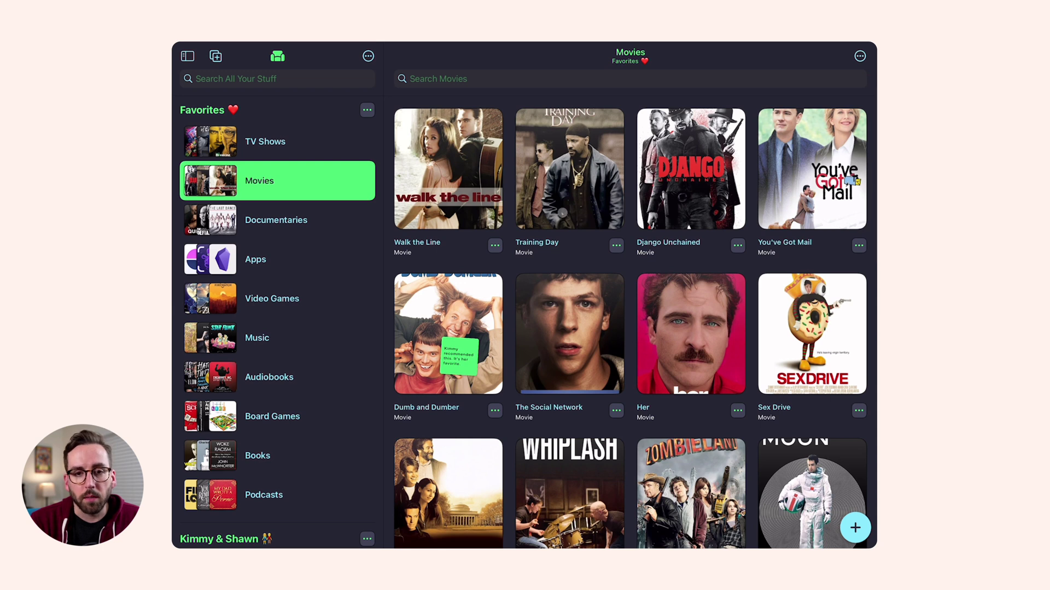
scroll(226, 255, "down", 1)
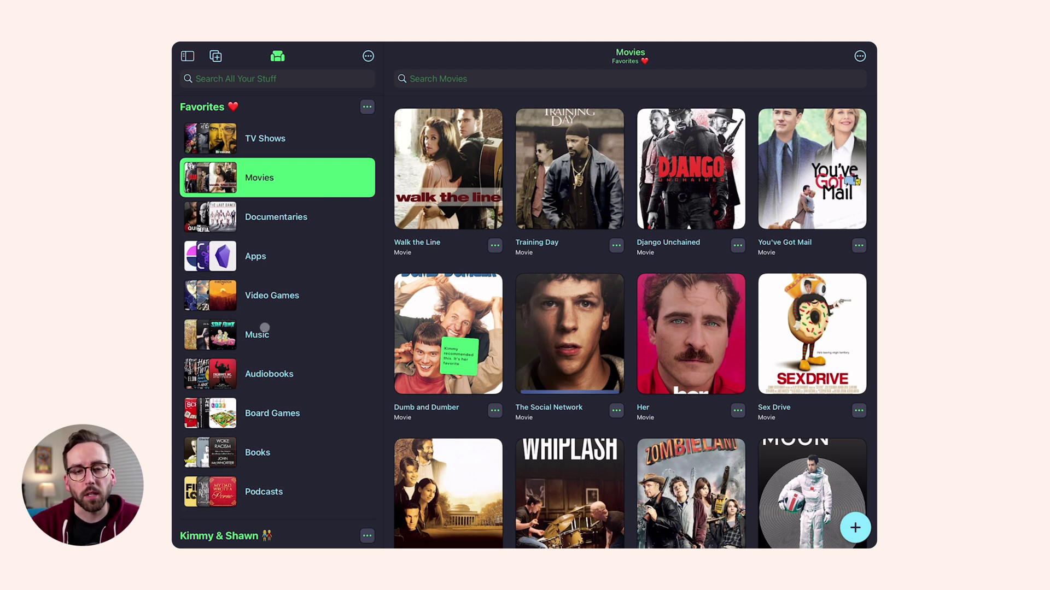
Browse favorite Video Games like Fallout and The Last of Us Remastered
left_click(302, 308)
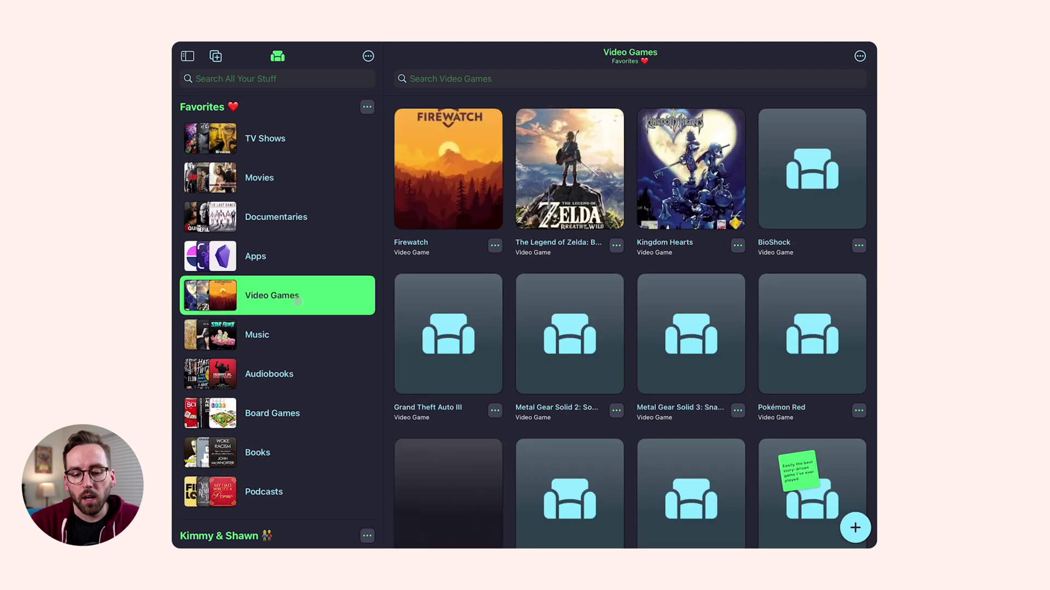
scroll(562, 364, "down", 5)
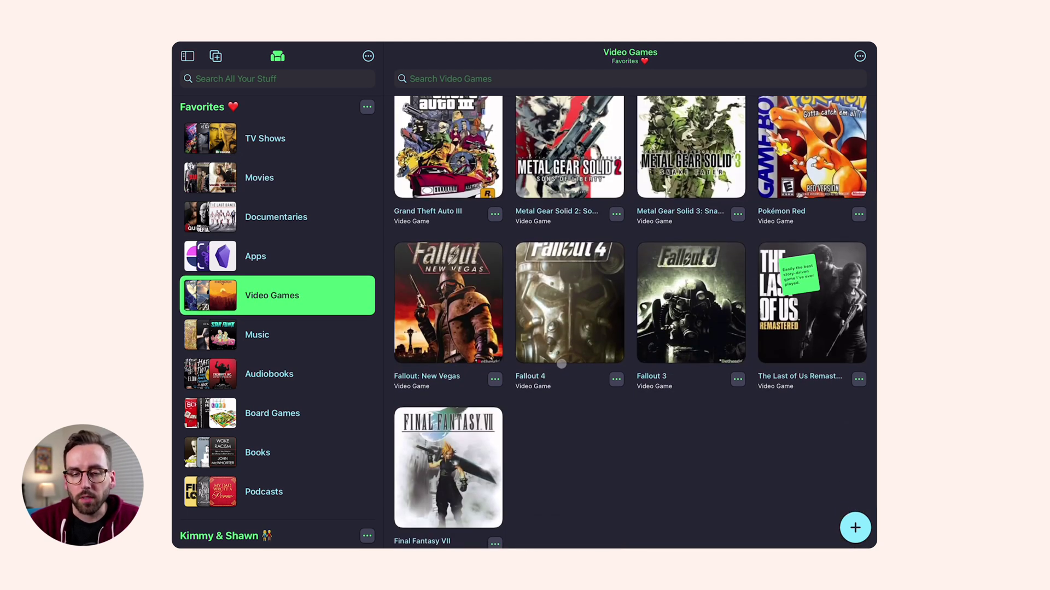
scroll(311, 409, "down", 1)
scroll(311, 408, "up", 2)
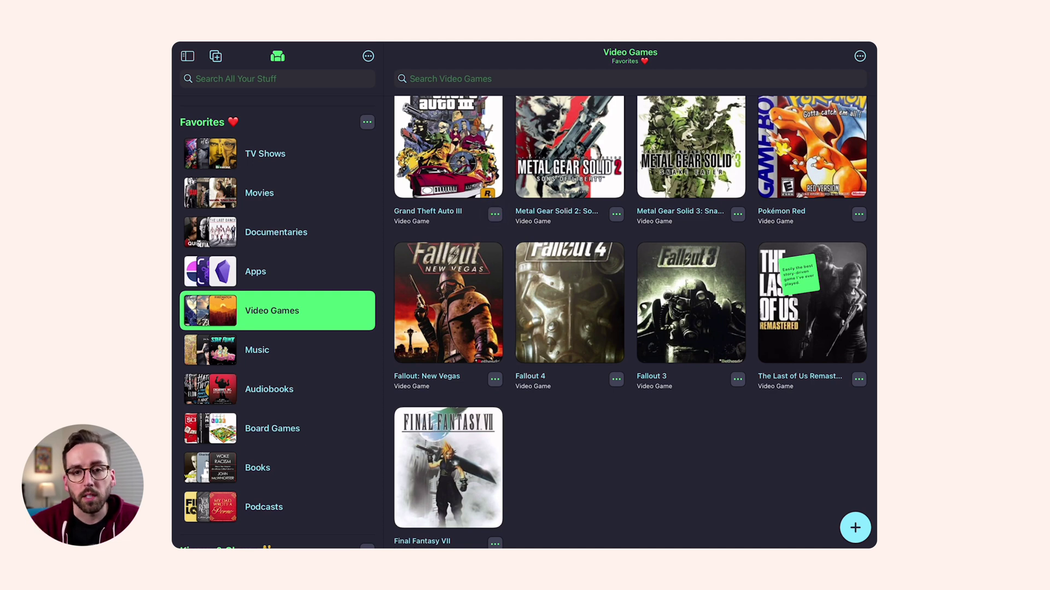
Scroll to the shared lists and view Christmas Movies
scroll(311, 287, "down", 2)
scroll(312, 290, "down", 3)
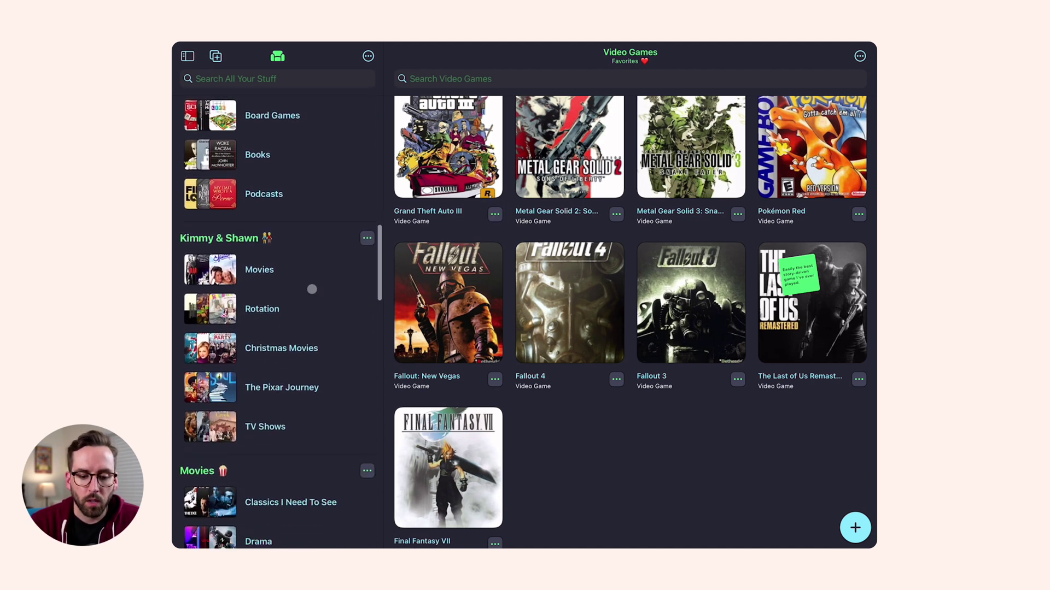
scroll(311, 289, "down", 1)
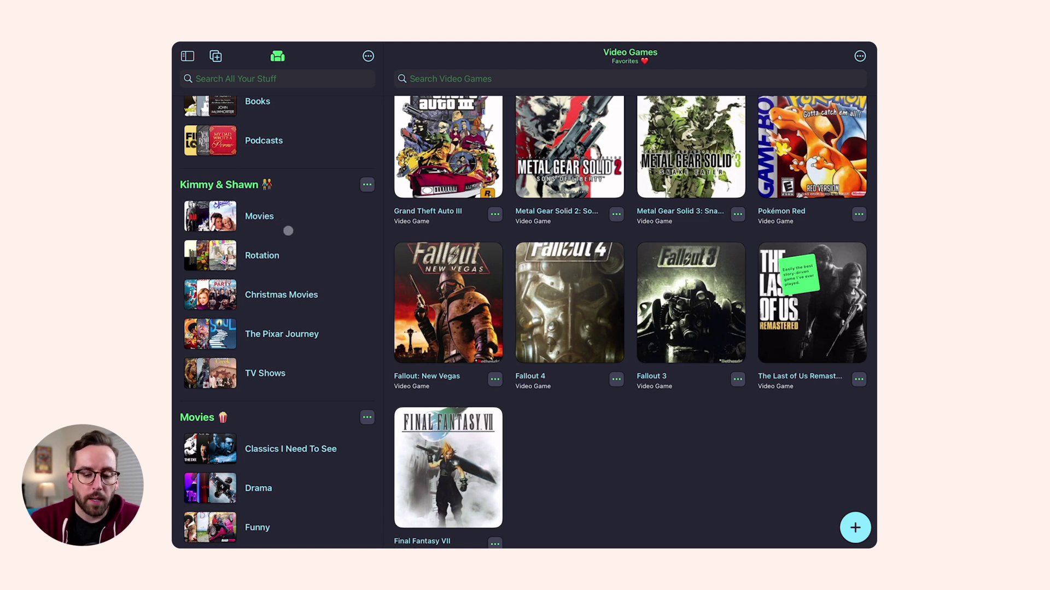
left_click(295, 300)
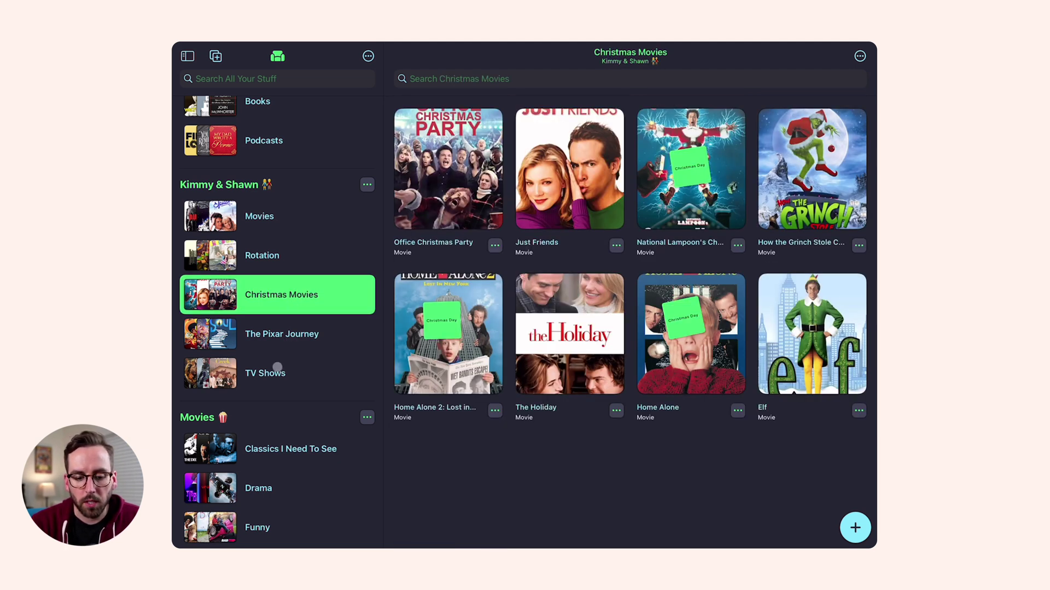
Browse The Pixar Journey list, with Soul, Toy Story 4, Up and Cars
left_click(284, 343)
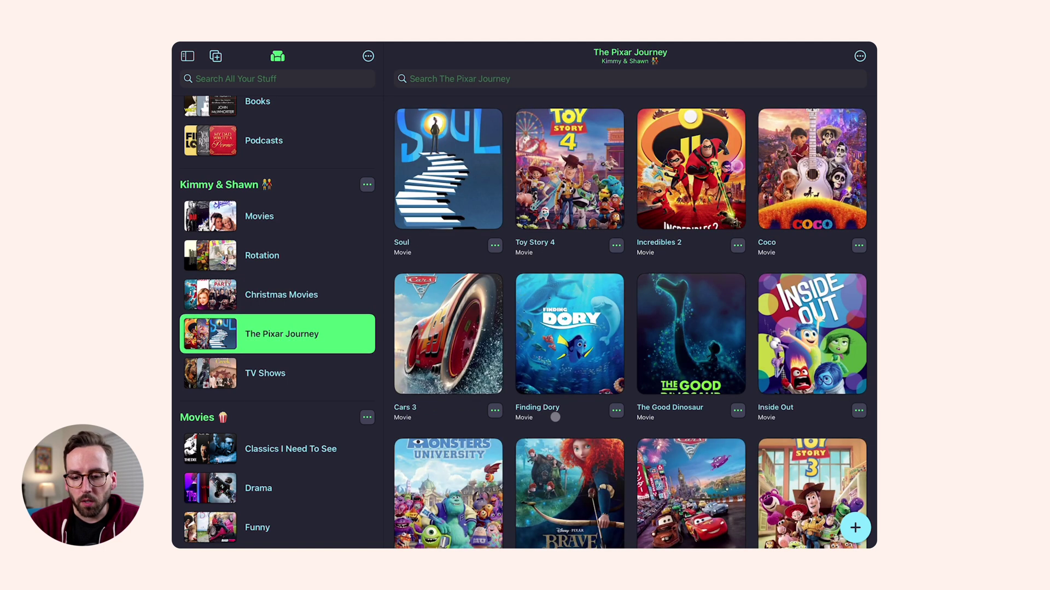
scroll(555, 416, "down", 5)
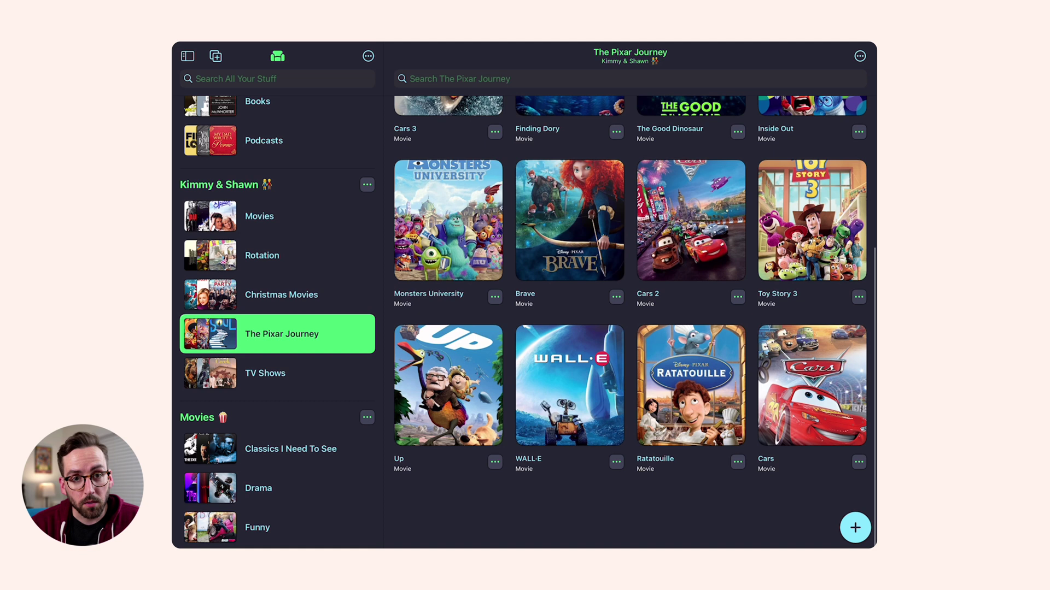
scroll(630, 323, "up", 4)
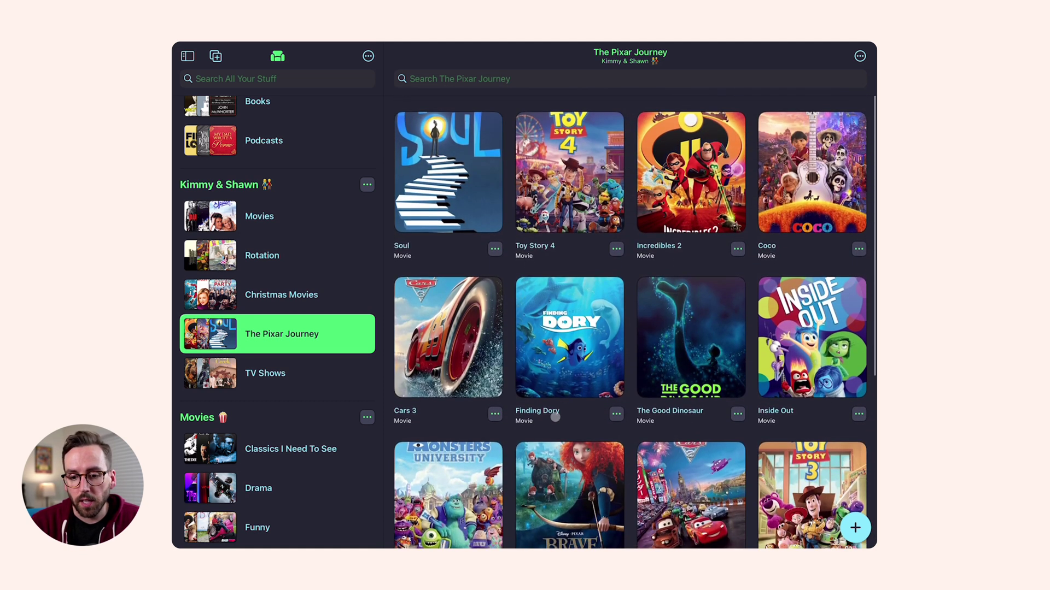
scroll(629, 322, "down", 5)
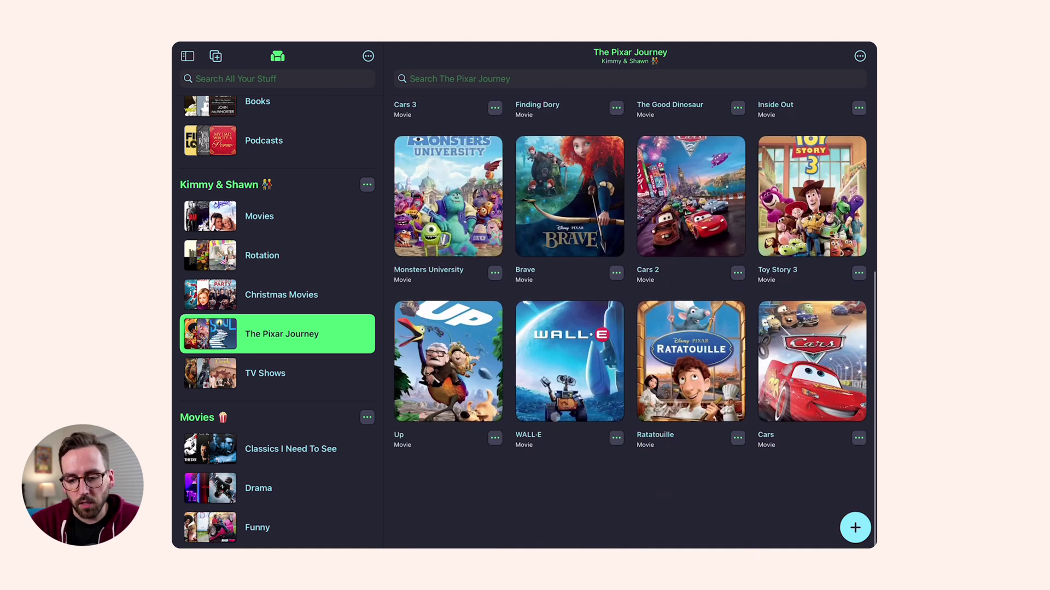
scroll(634, 322, "up", 3)
scroll(635, 323, "down", 2)
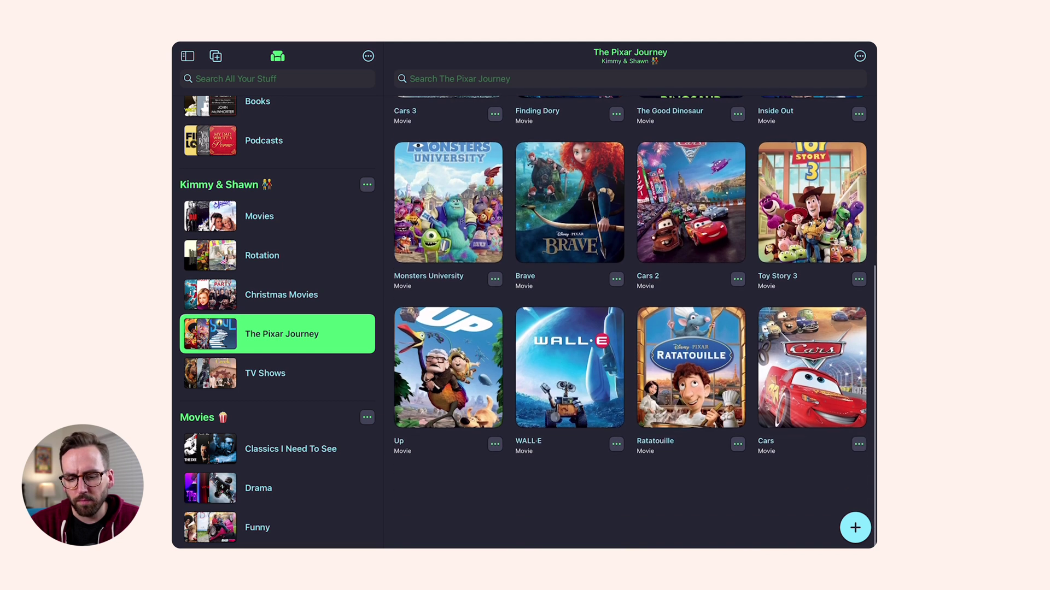
scroll(630, 323, "up", 1)
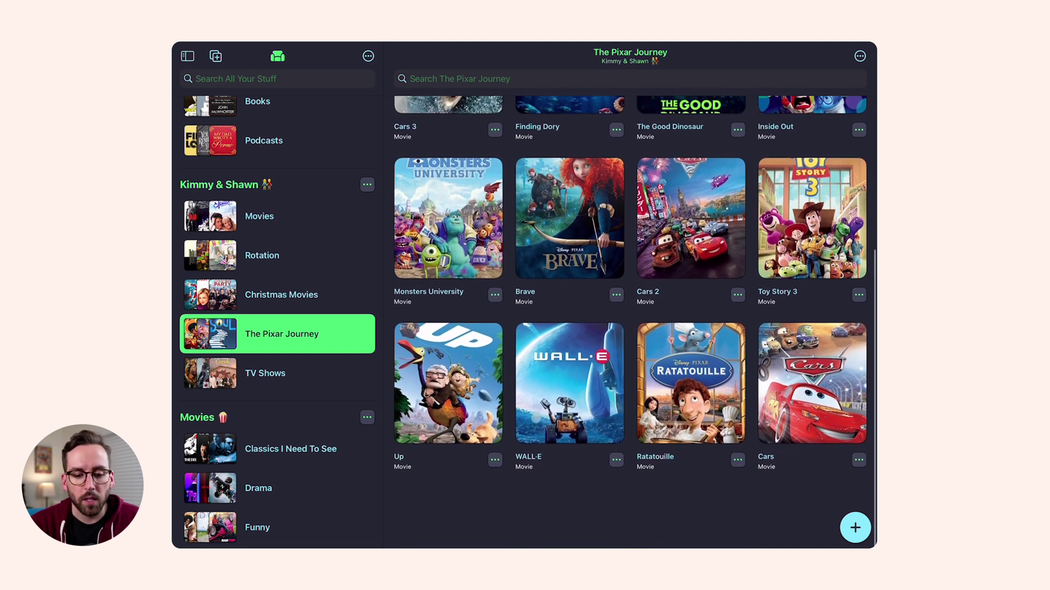
scroll(324, 328, "up", 2)
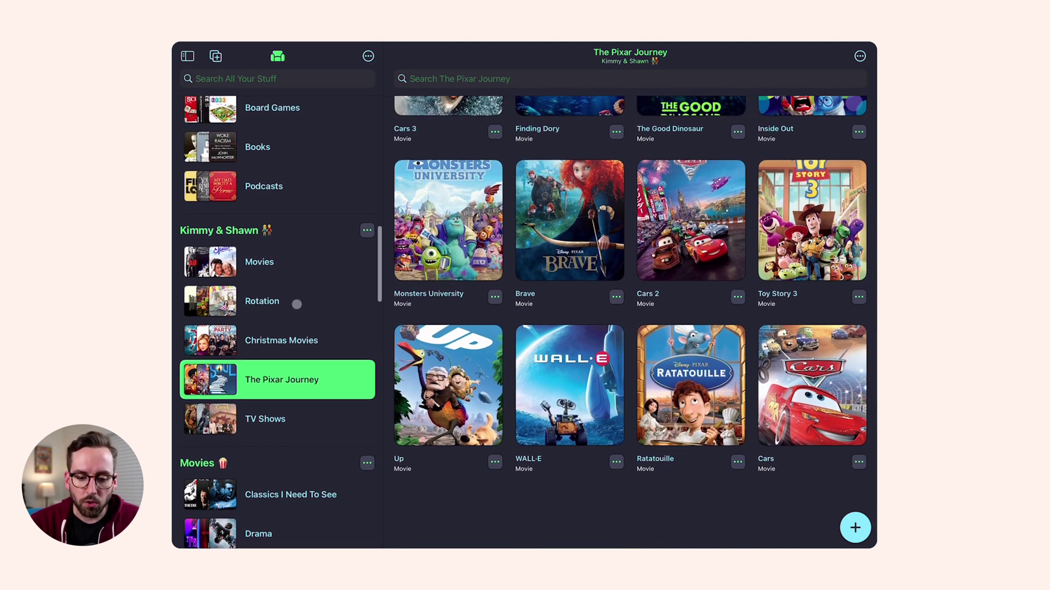
Open Kimmy & Shawn's shared Rotation list and scroll through shows like Broad City and The Office
left_click(296, 303)
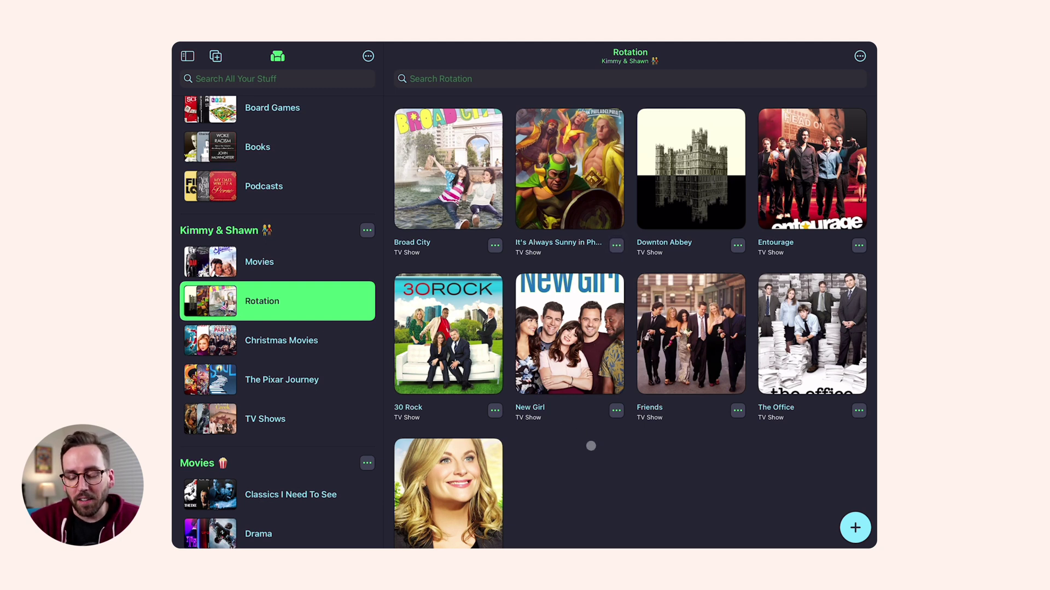
scroll(525, 351, "down", 3)
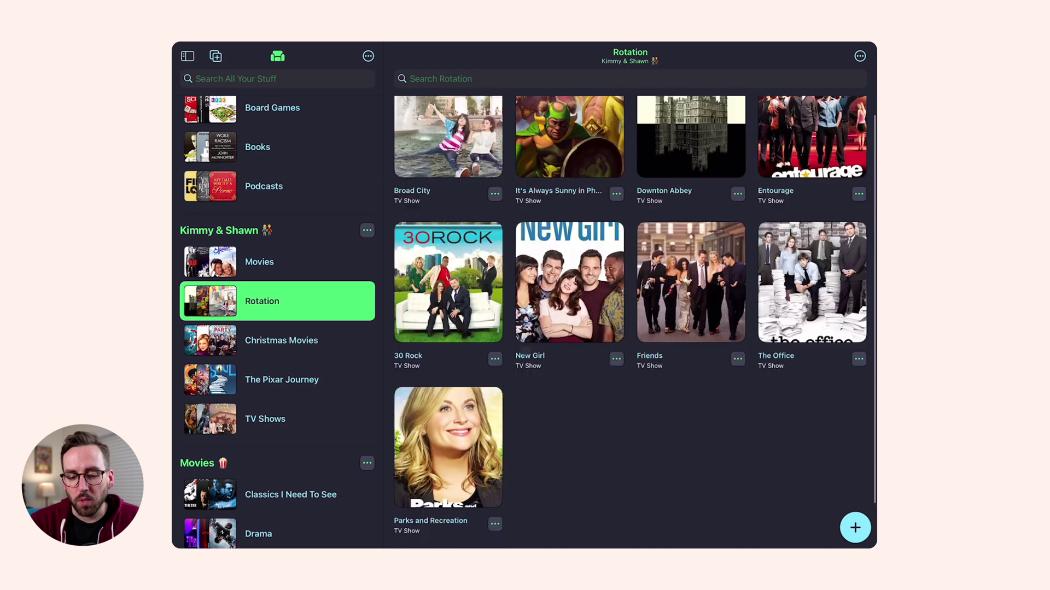
scroll(525, 350, "up", 3)
scroll(210, 190, "up", 10)
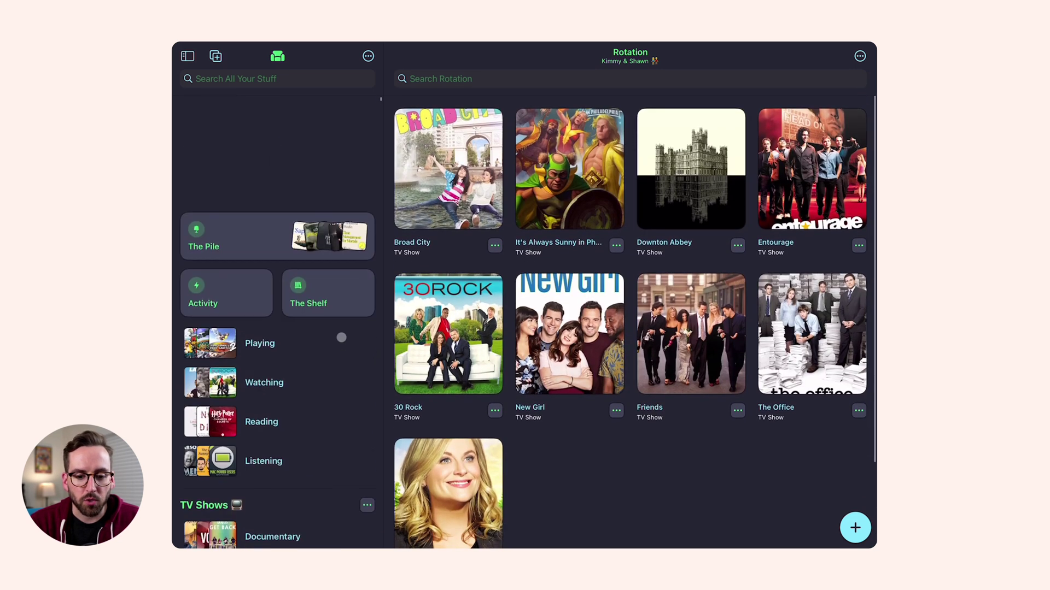
Search the Activity log for Office and glance through the results
left_click(211, 190)
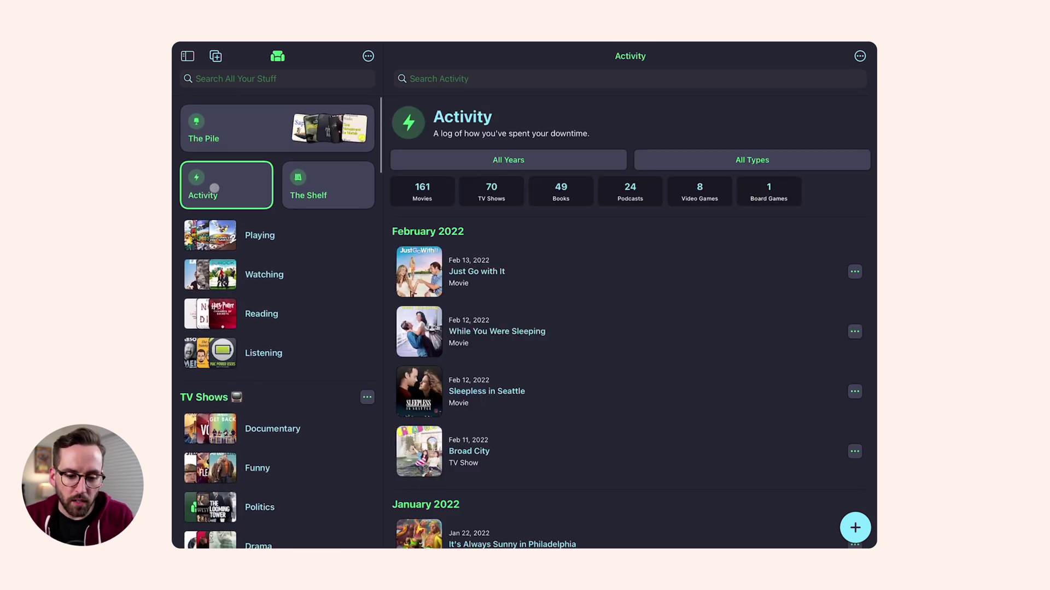
left_click(566, 78)
type("Offic")
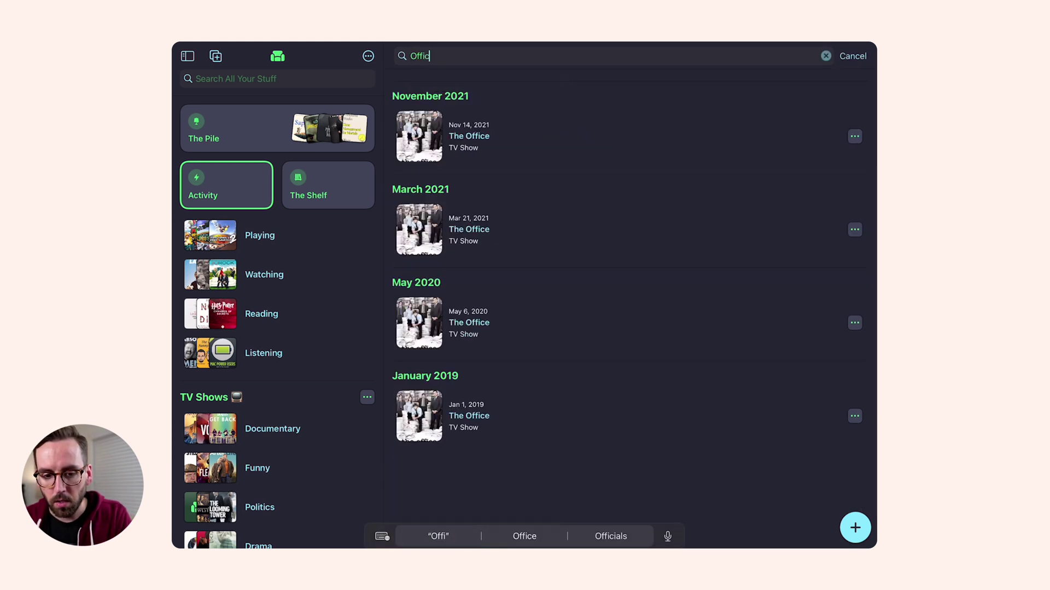
type("e")
scroll(553, 264, "down", 1)
scroll(546, 293, "up", 2)
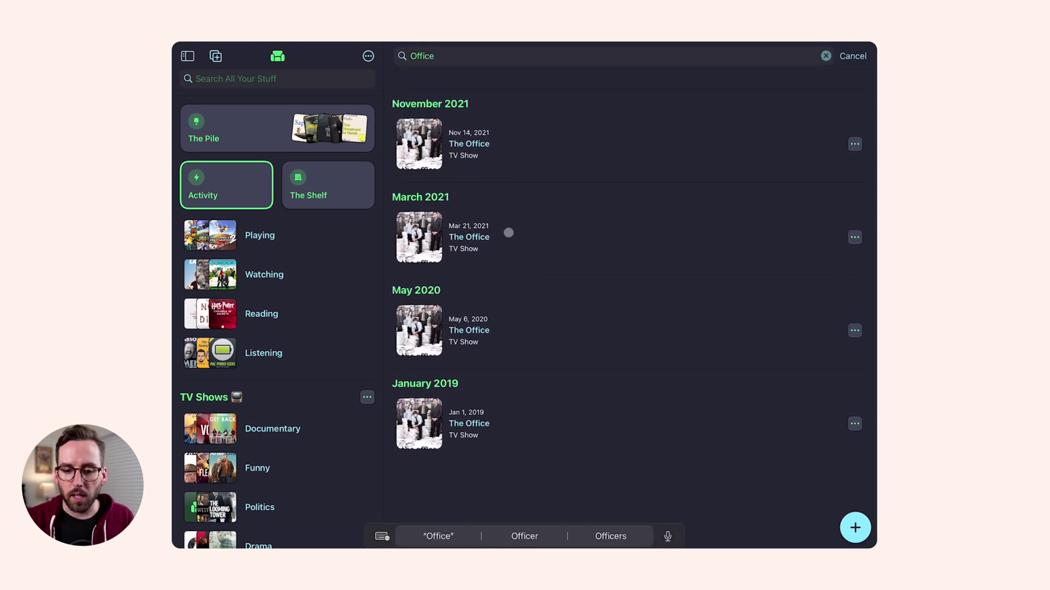
Replace the search with Friends, browse the matches, then cancel the search
key("BackSpace")
key("BackSpace")
key("BackSpace")
key("BackSpace")
key("BackSpace")
key("BackSpace")
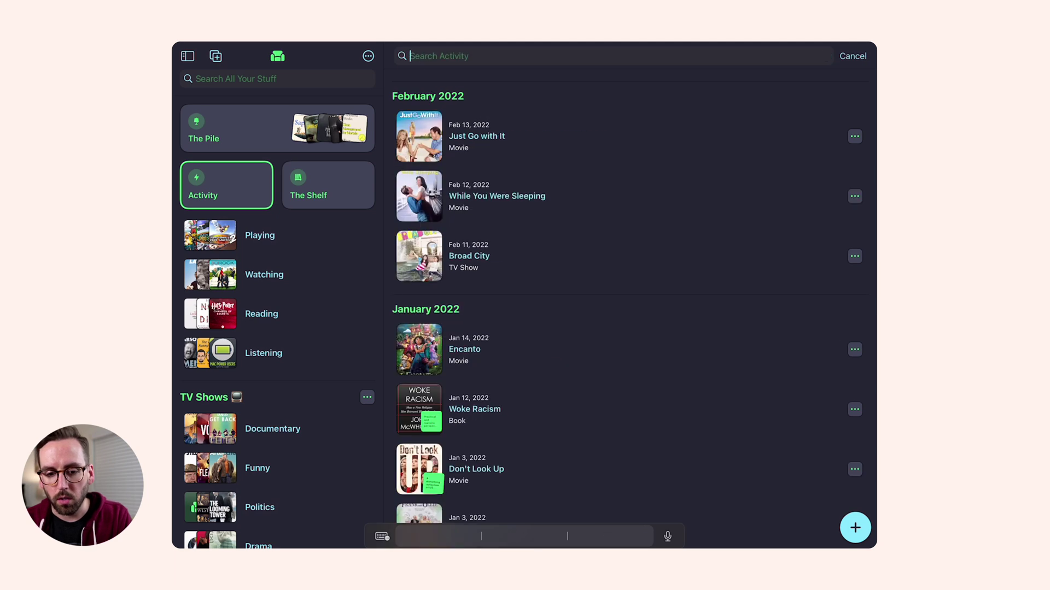
type("Friends")
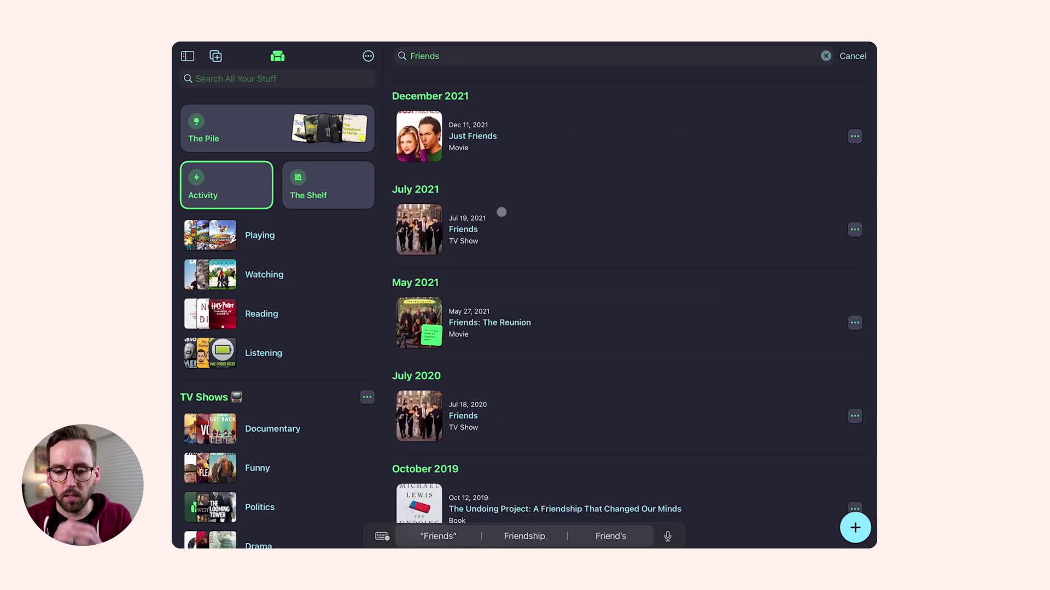
scroll(495, 239, "down", 3)
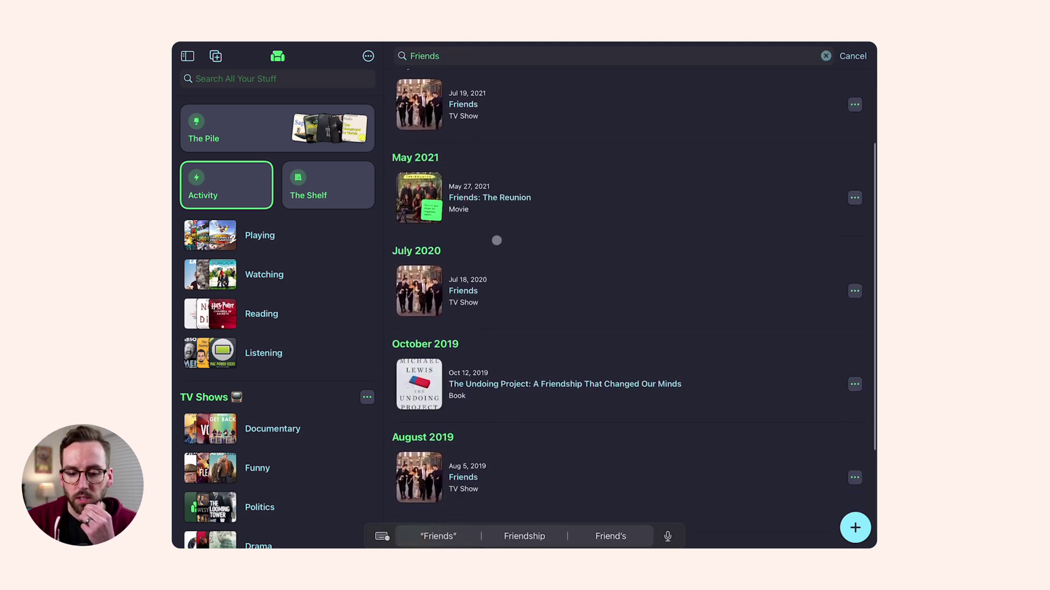
scroll(478, 284, "down", 3)
scroll(473, 355, "down", 1)
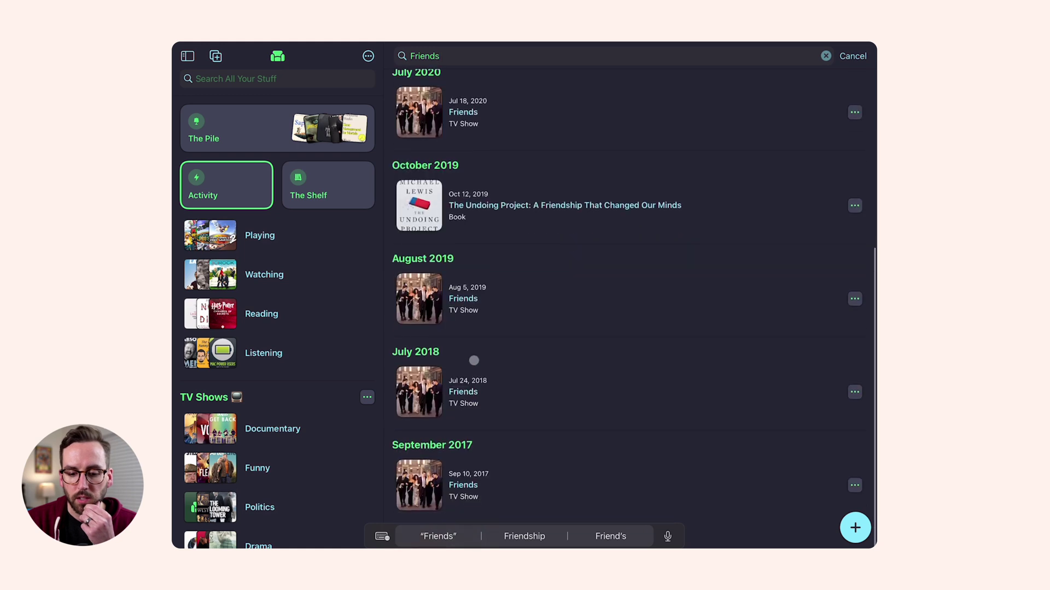
scroll(466, 341, "up", 7)
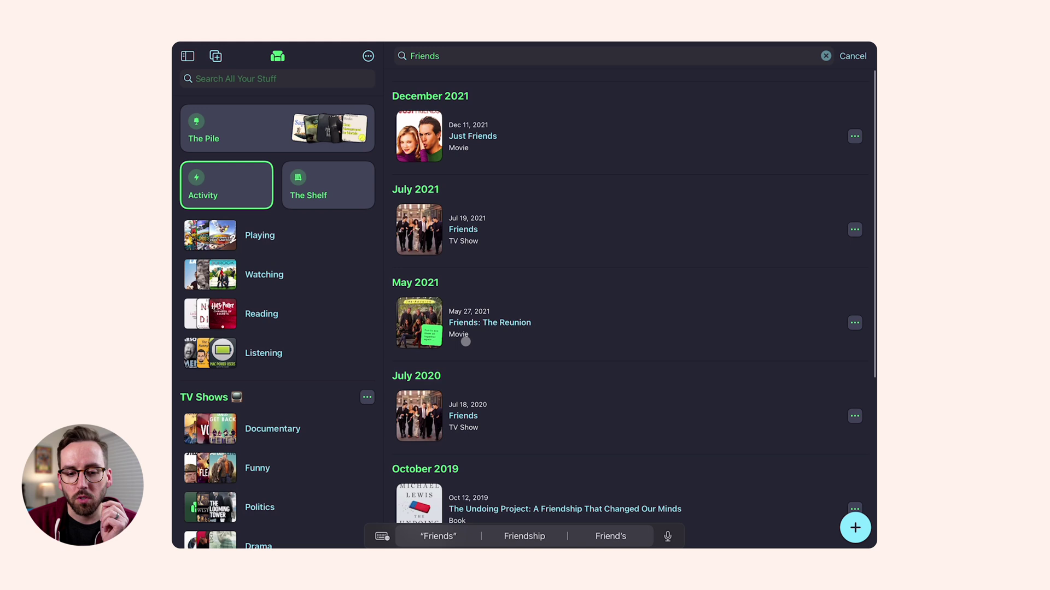
left_click(852, 56)
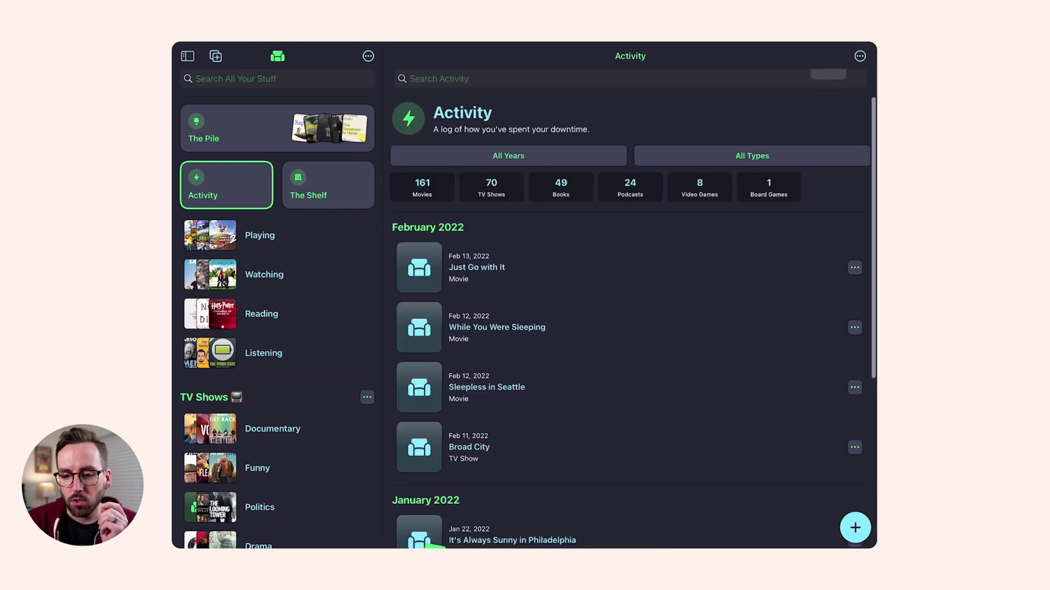
Scroll the sidebar down and reopen the shared Rotation list
scroll(318, 412, "down", 5)
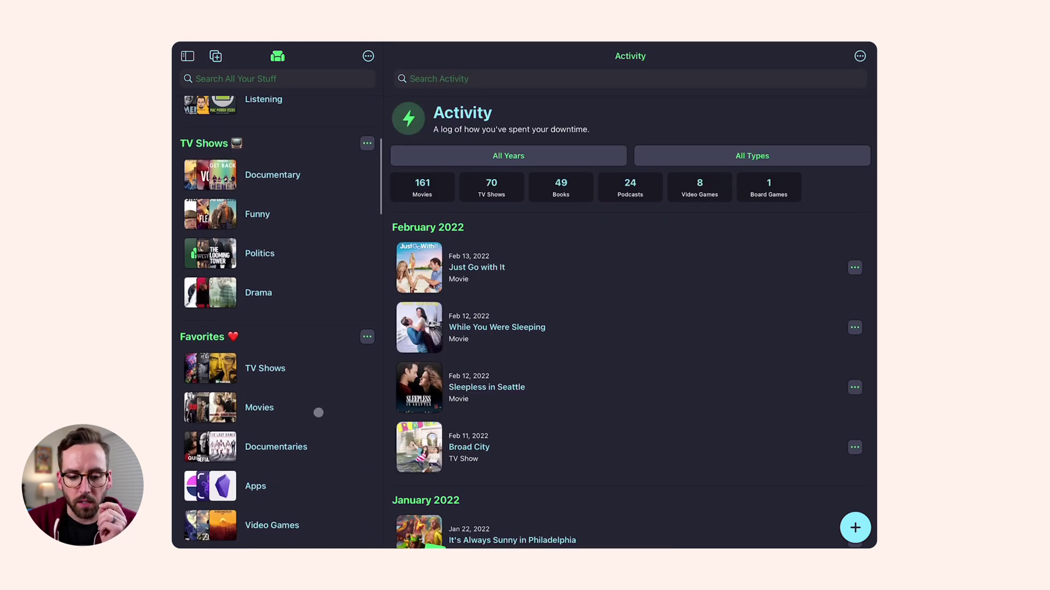
scroll(318, 412, "down", 10)
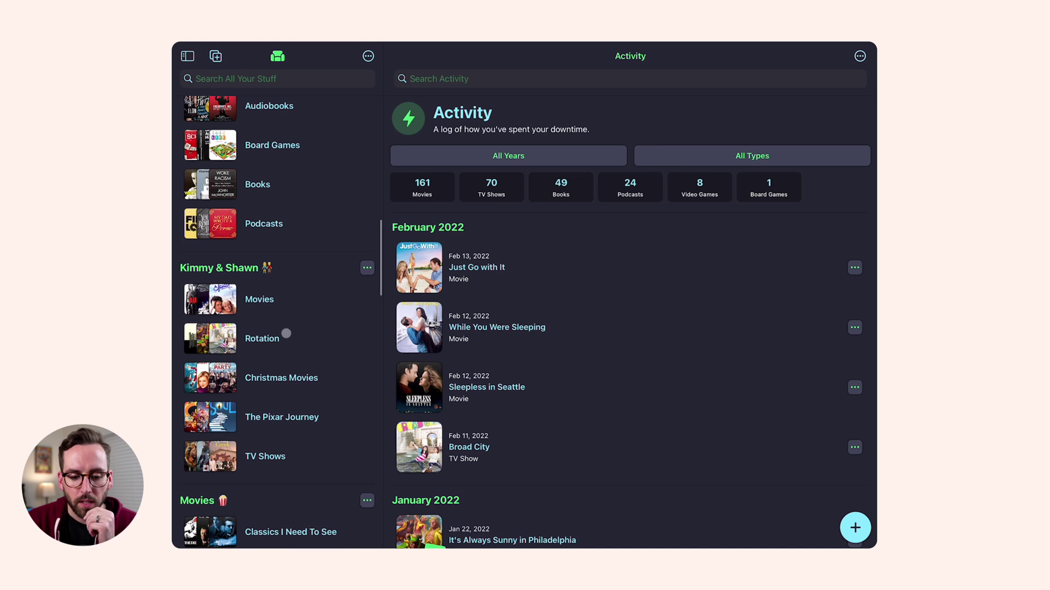
left_click(286, 333)
scroll(524, 341, "up", 2)
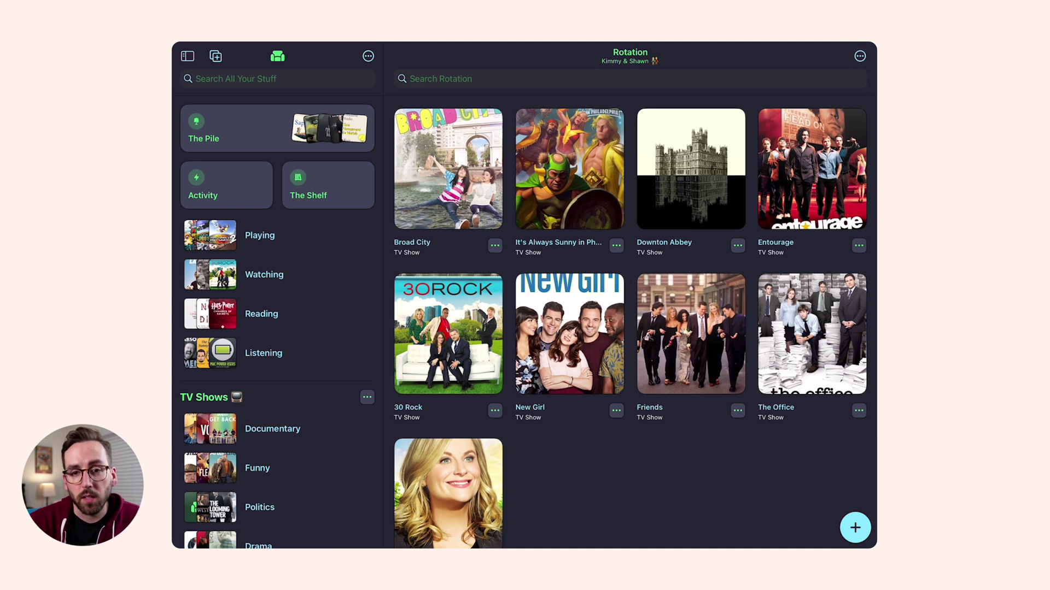
Inspect the Rotation list's View As, Sort By and Logging to Activity options without changing them
left_click(860, 56)
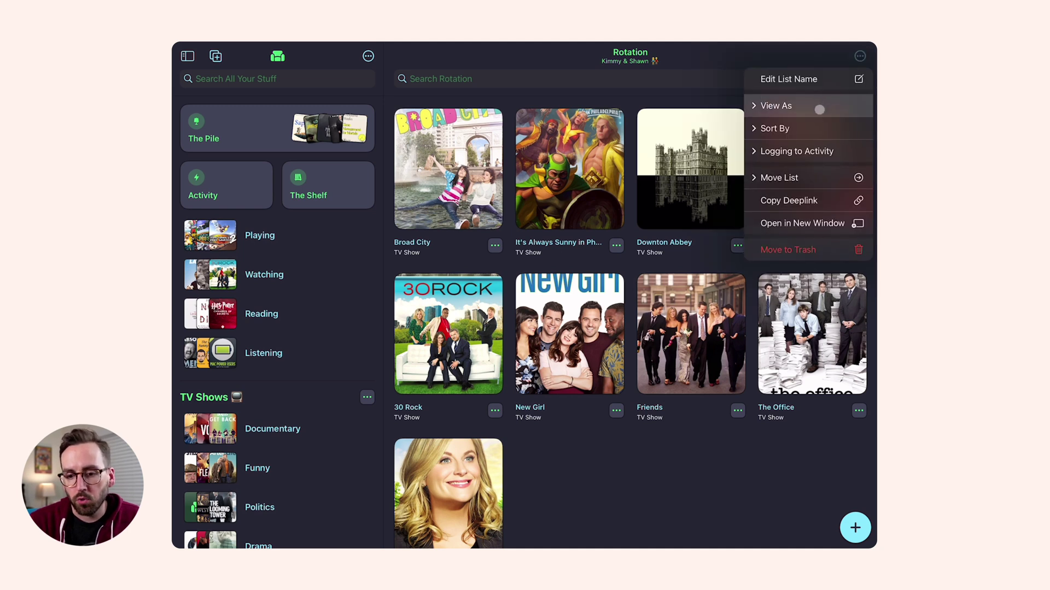
left_click(820, 109)
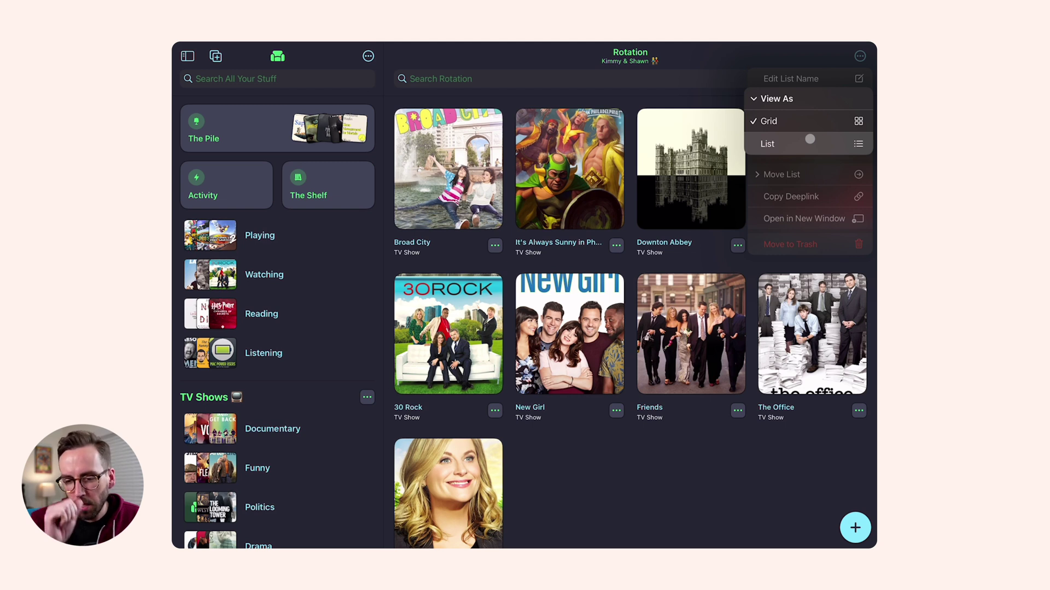
left_click(805, 96)
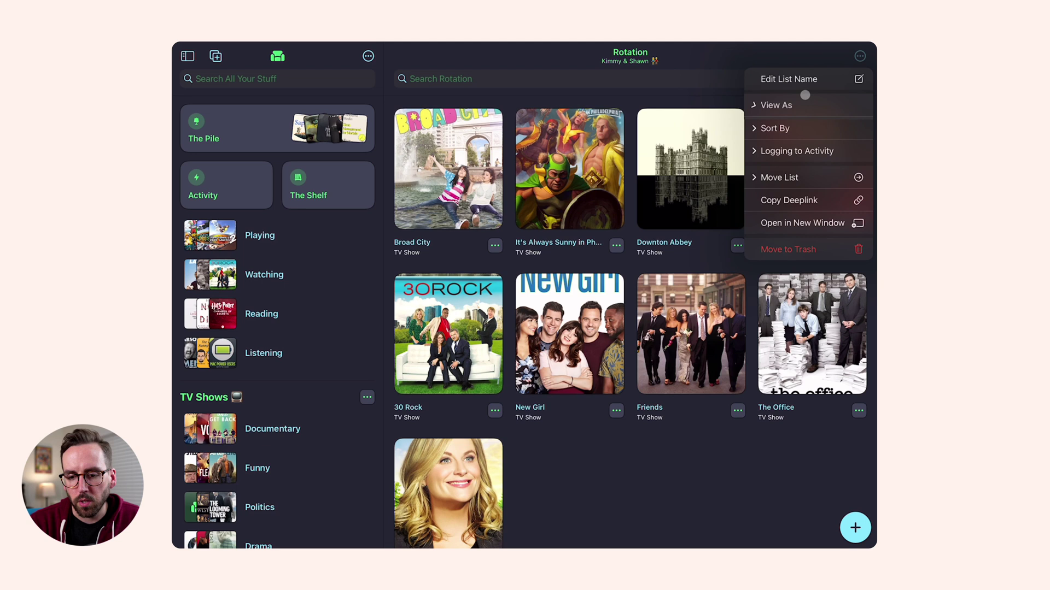
left_click(800, 129)
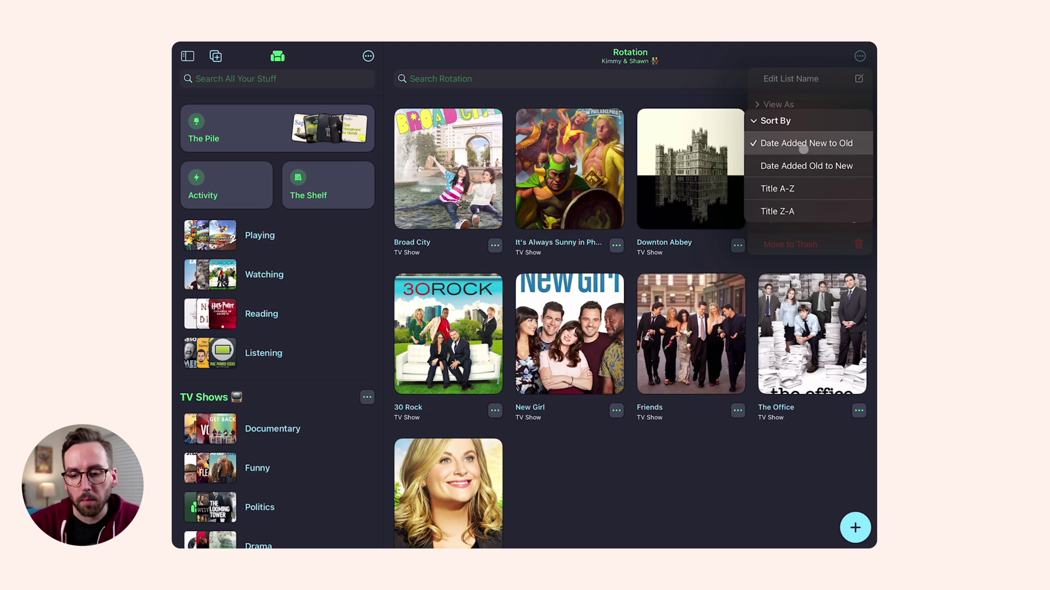
left_click(803, 148)
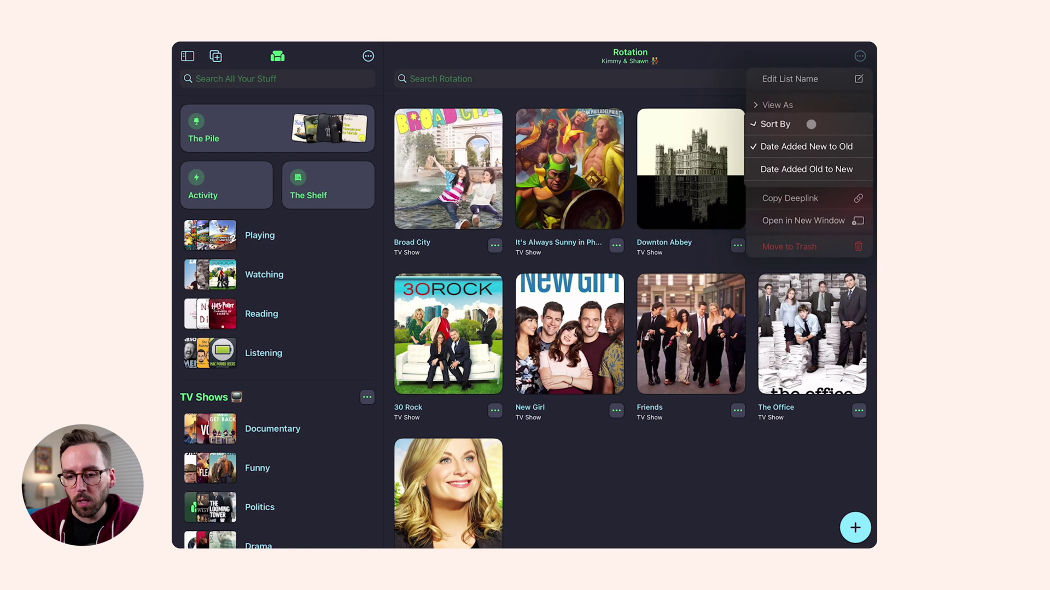
left_click(801, 143)
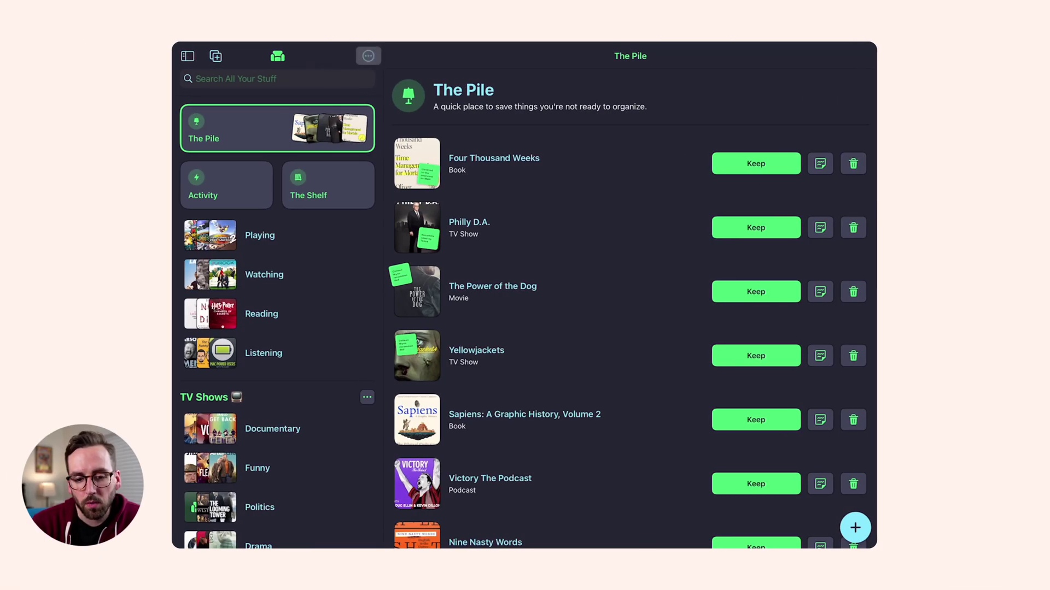
left_click(368, 55)
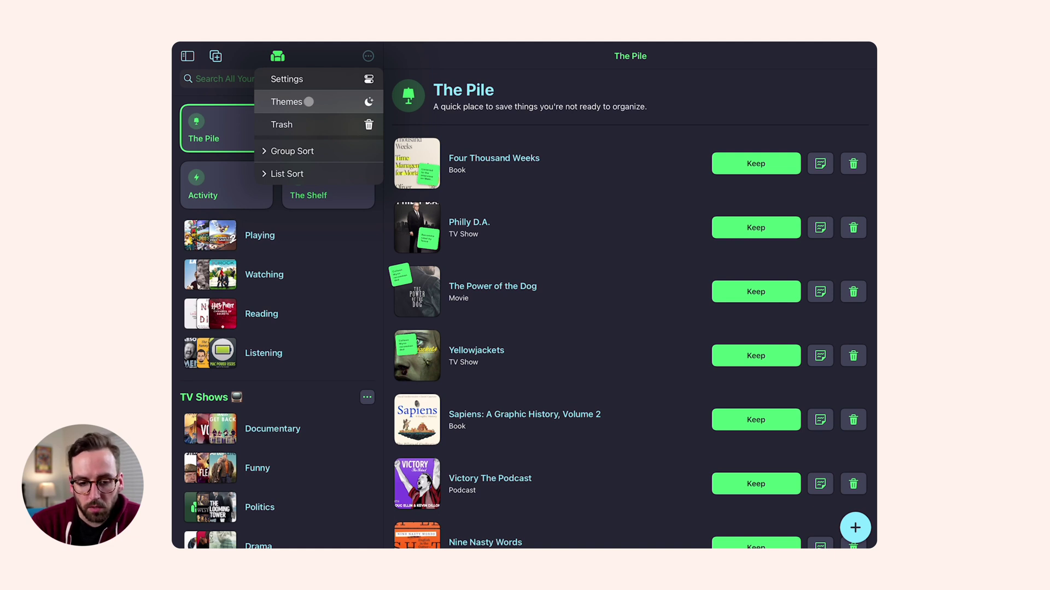
left_click(308, 102)
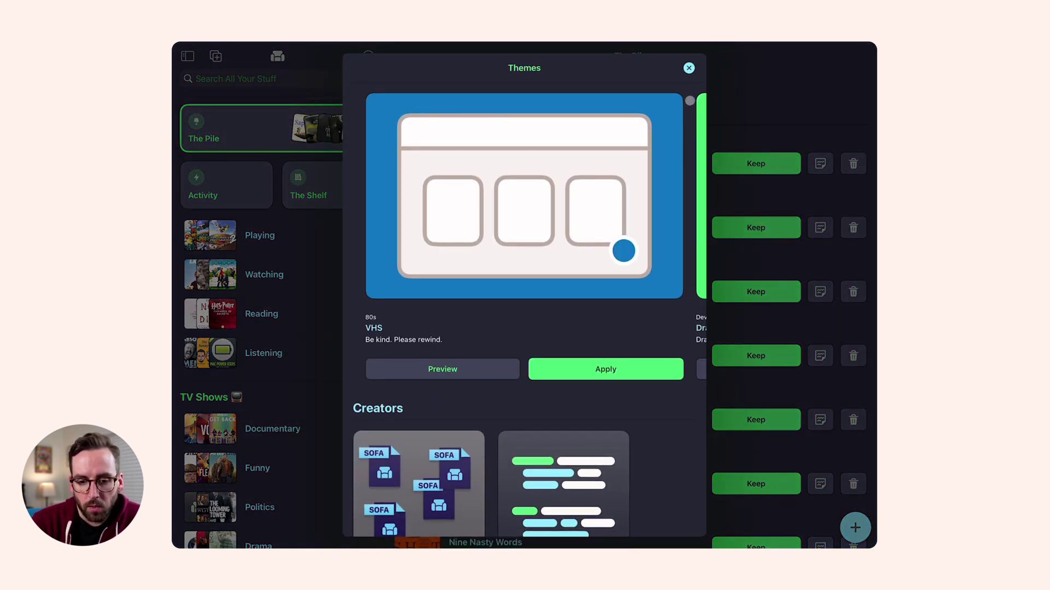
left_click(688, 68)
left_click(368, 56)
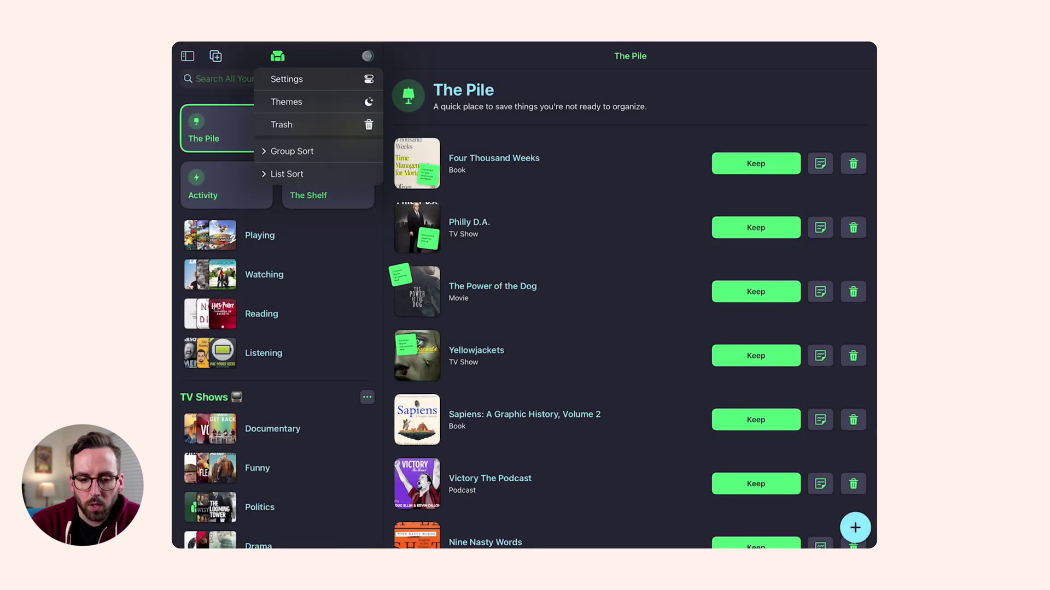
left_click(289, 77)
scroll(449, 327, "down", 5)
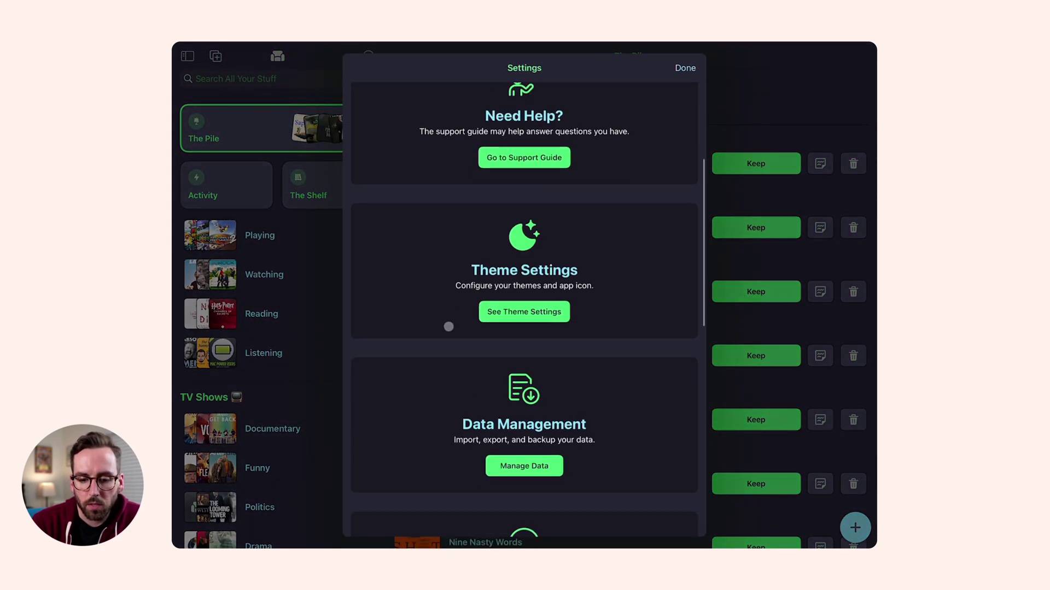
left_click(524, 300)
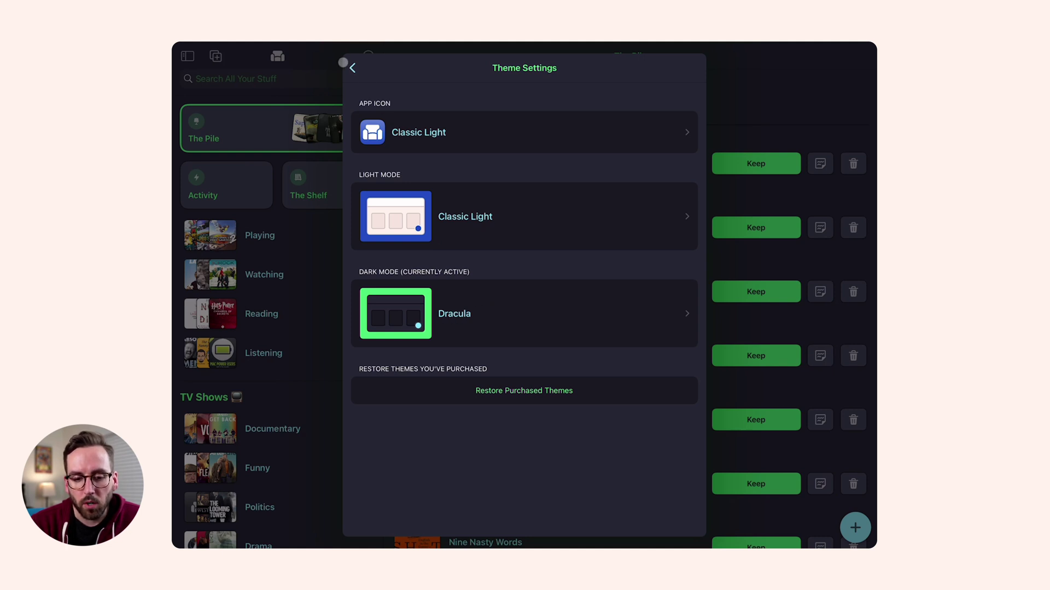
left_click(353, 67)
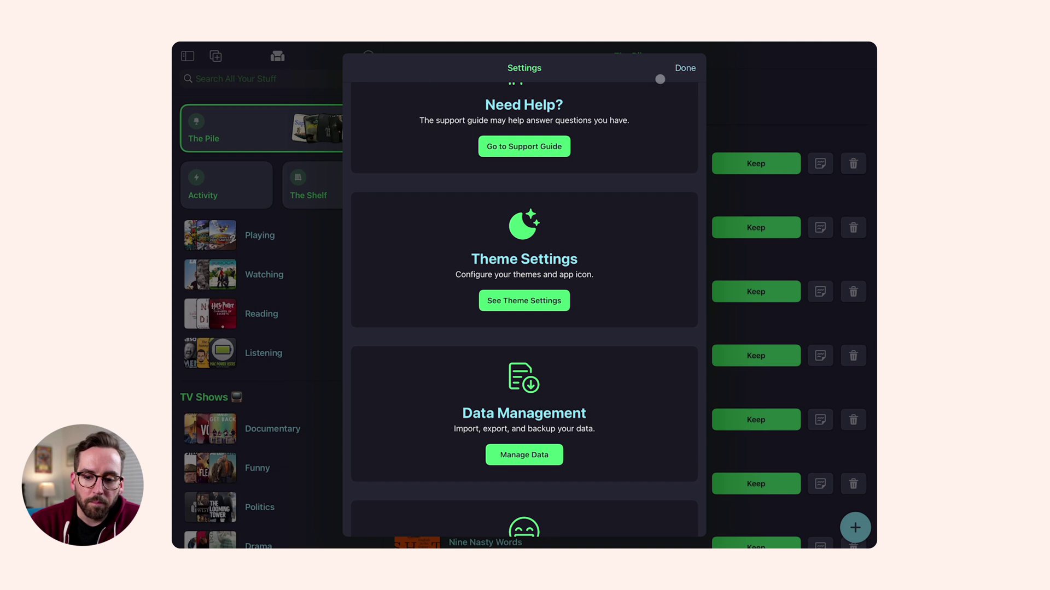
Close settings, open the Themes gallery from the sidebar menu and swipe through the featured carousel
left_click(685, 68)
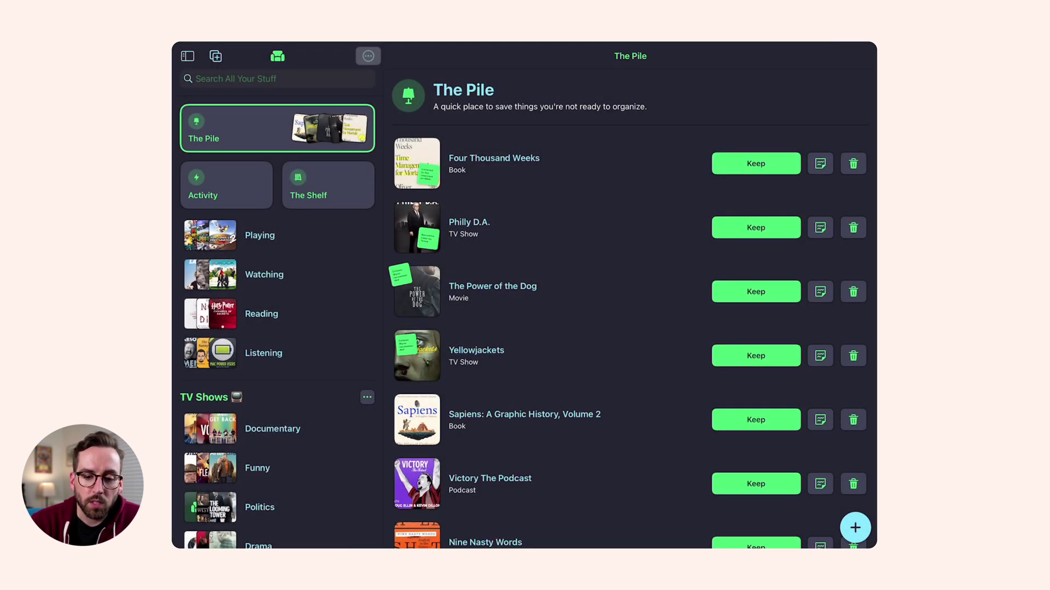
left_click(368, 56)
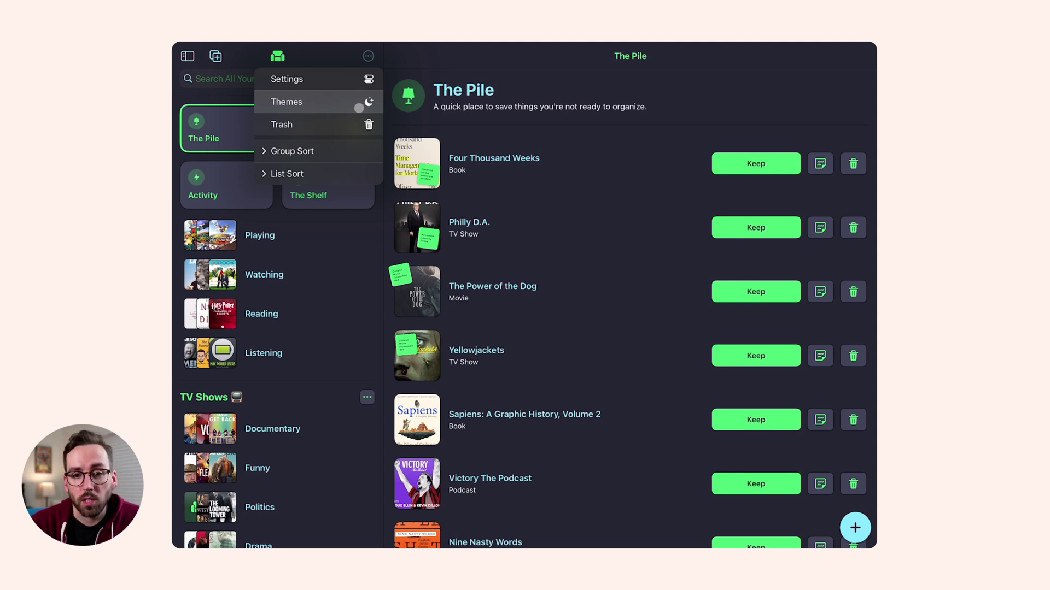
left_click(359, 108)
scroll(604, 239, "right", 3)
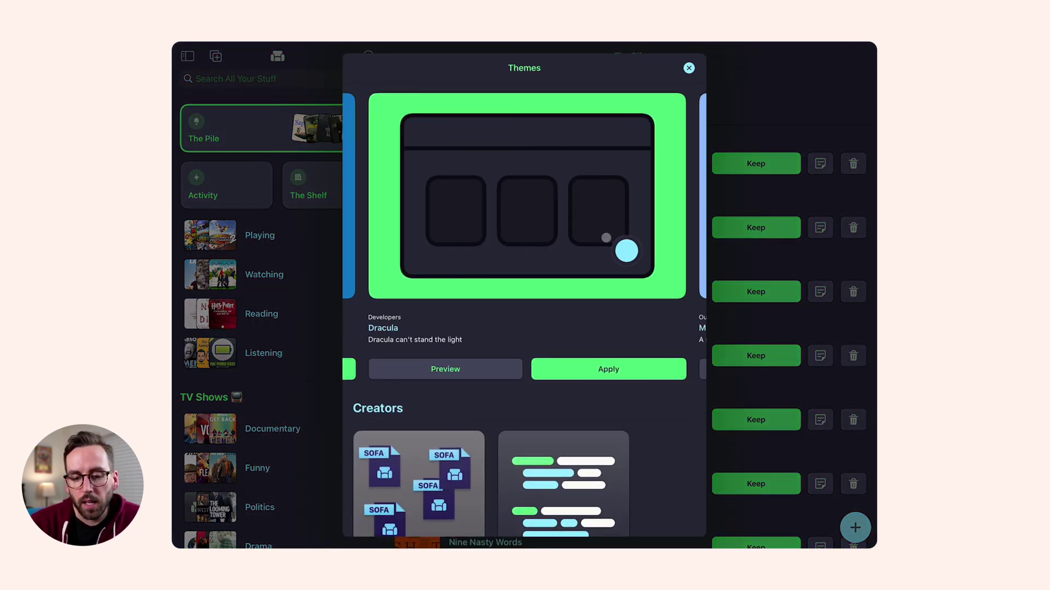
scroll(606, 238, "right", 3)
scroll(605, 237, "right", 3)
scroll(606, 237, "right", 3)
scroll(606, 237, "right", 3)
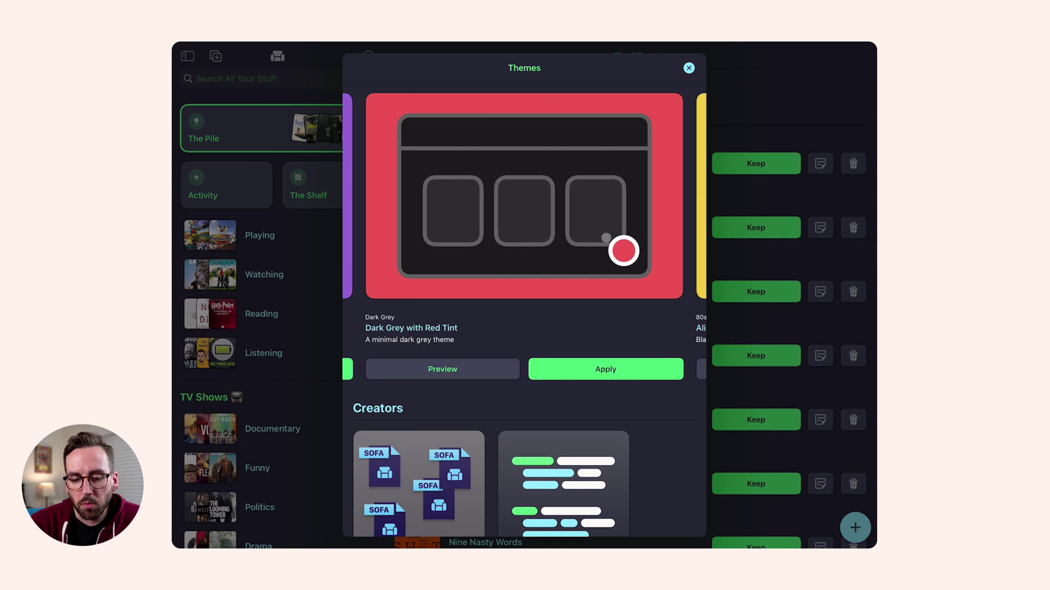
scroll(606, 237, "right", 3)
scroll(606, 237, "right", 3)
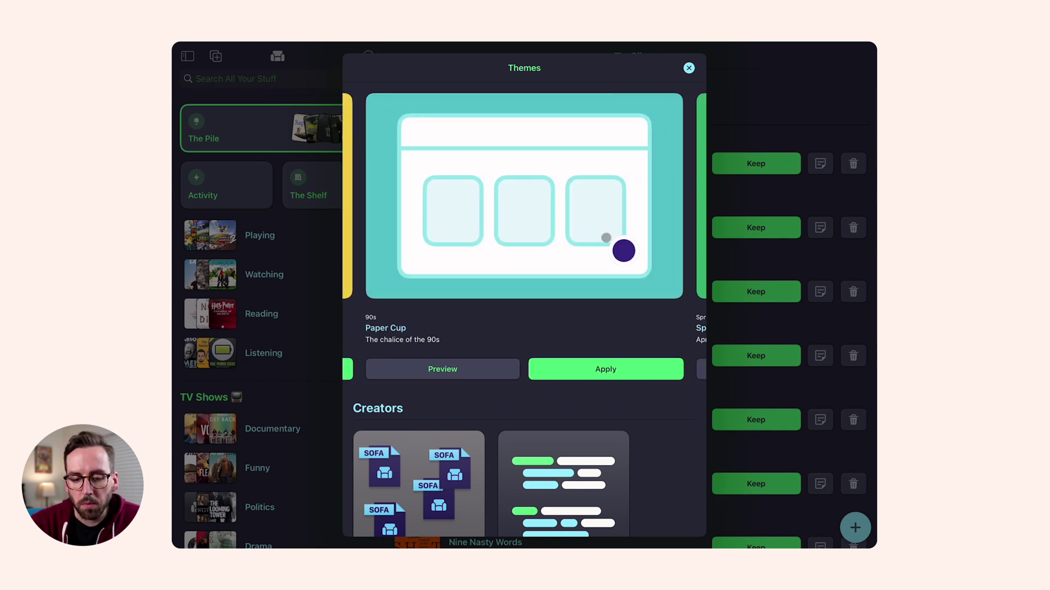
Scroll down through the Creators, Eras and Places theme collections
scroll(606, 238, "down", 1)
scroll(606, 238, "down", 4)
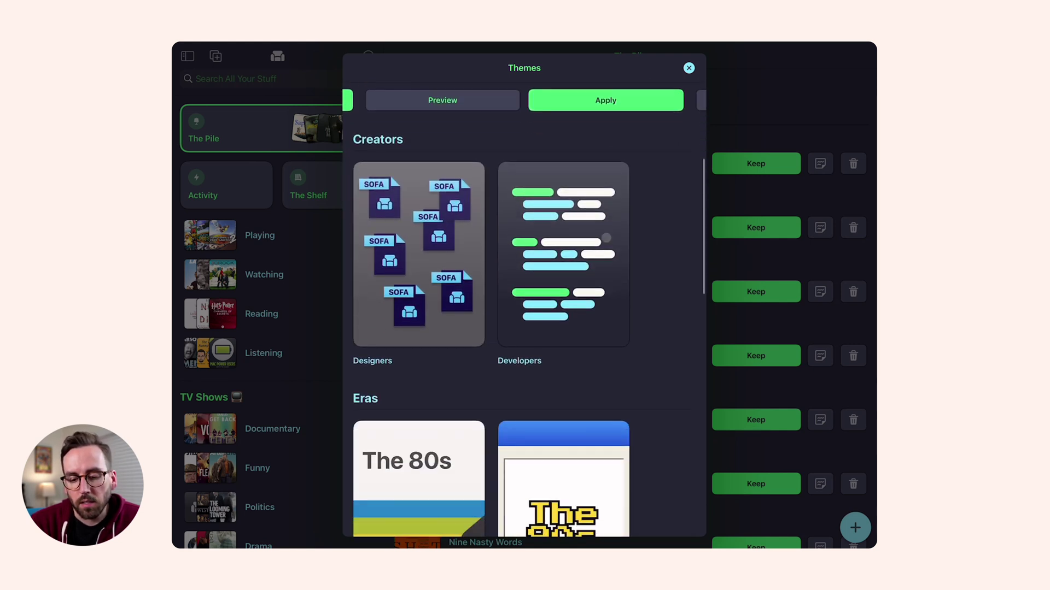
scroll(606, 238, "down", 2)
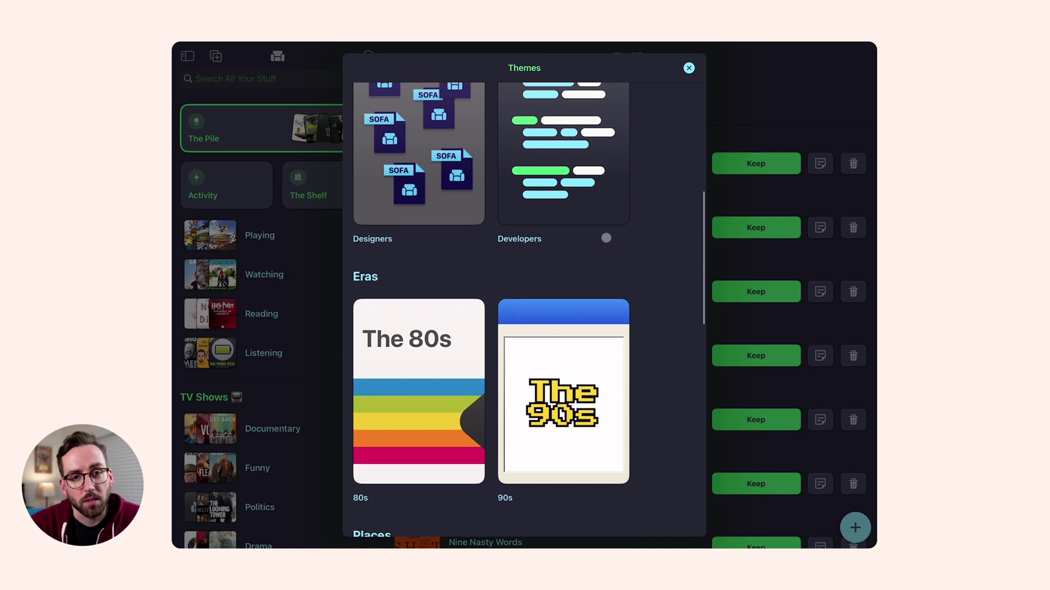
scroll(605, 238, "down", 3)
scroll(606, 238, "down", 2)
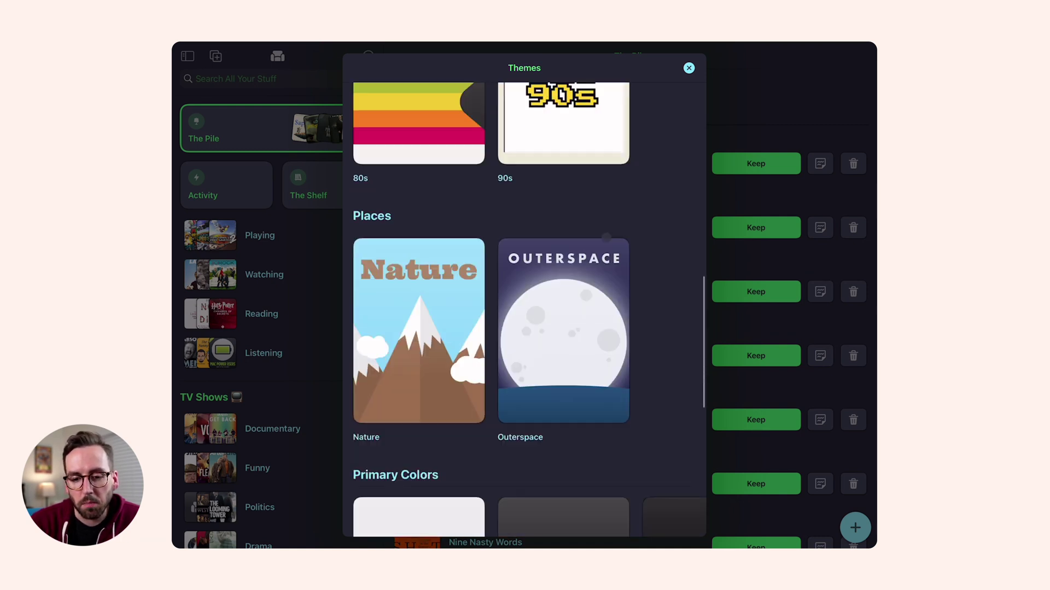
scroll(606, 238, "up", 5)
scroll(605, 238, "up", 5)
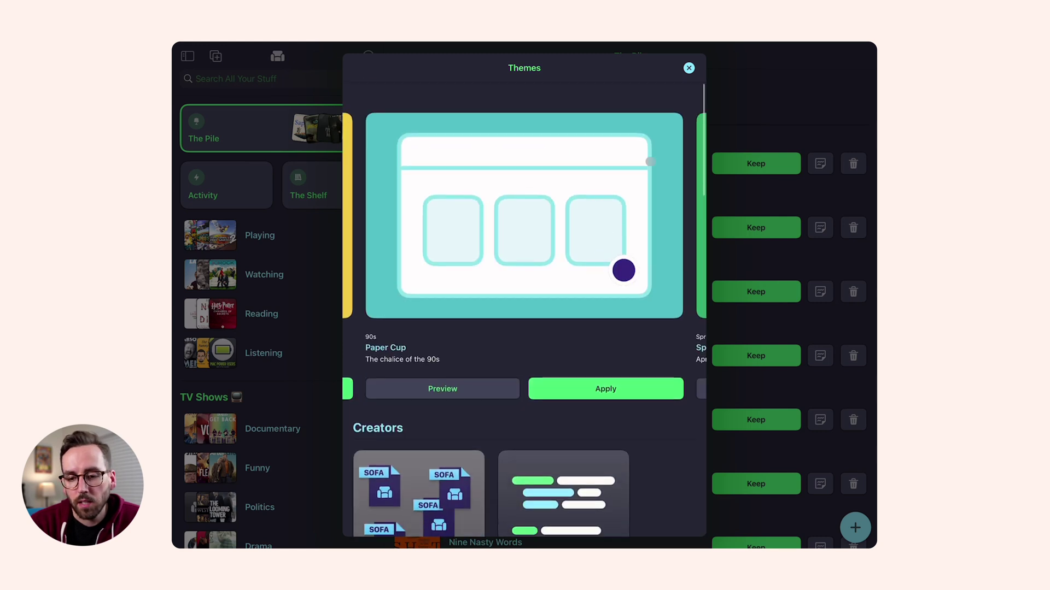
Dismiss the Themes sheet with no theme applied, returning to The Pile
left_click(689, 68)
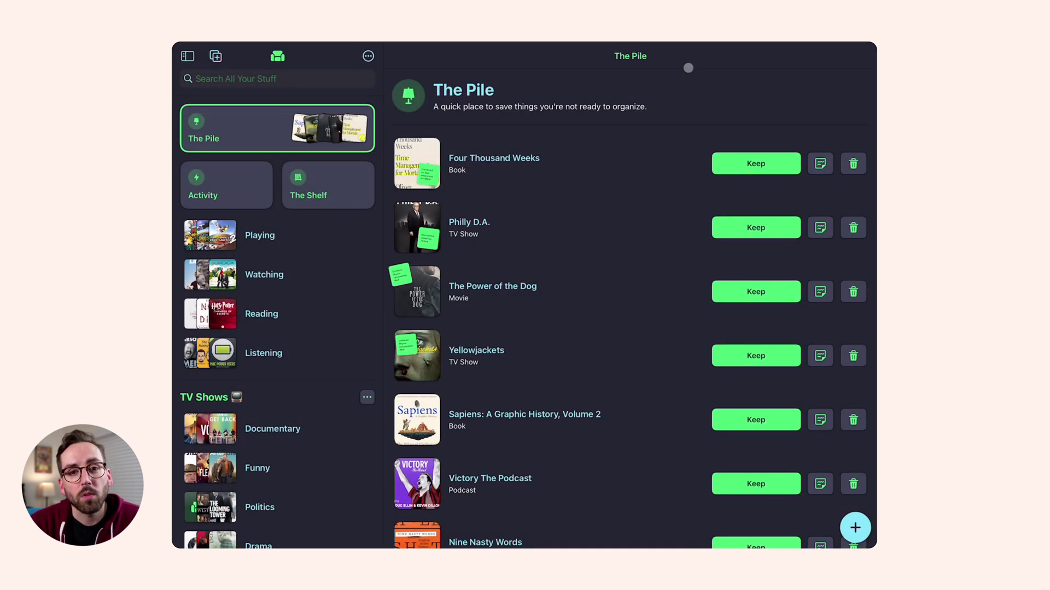